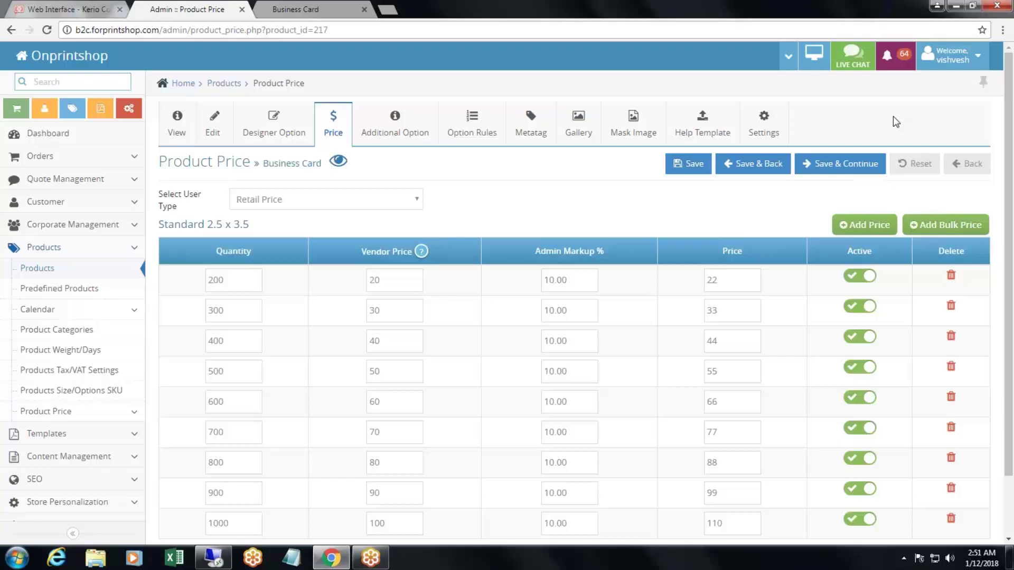
Step: Save the Business Card's retail price tiers for 200 to 1000 cards and stay on the product
click(833, 168)
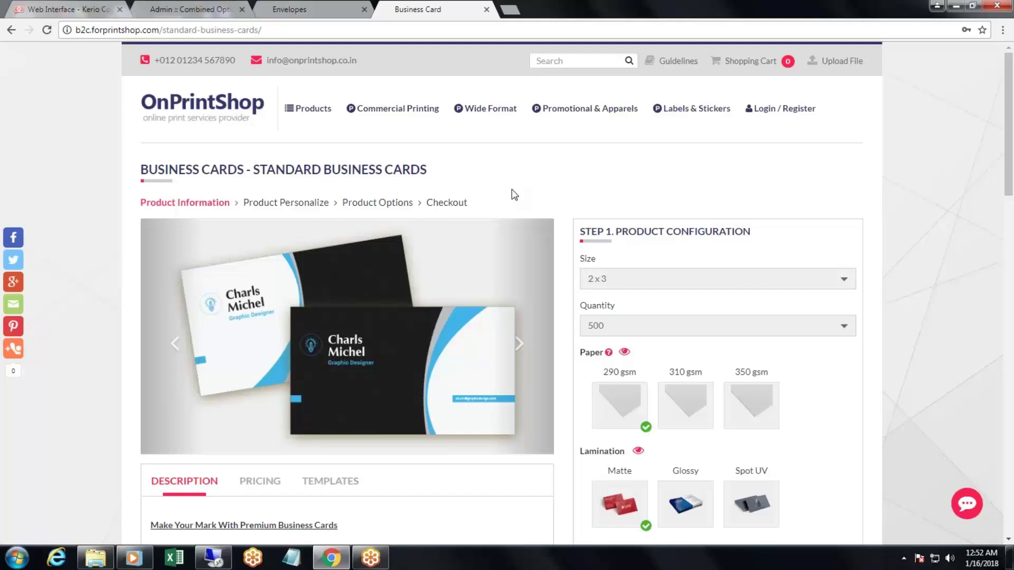
scroll(557, 242, down, 2)
scroll(602, 222, down, 1)
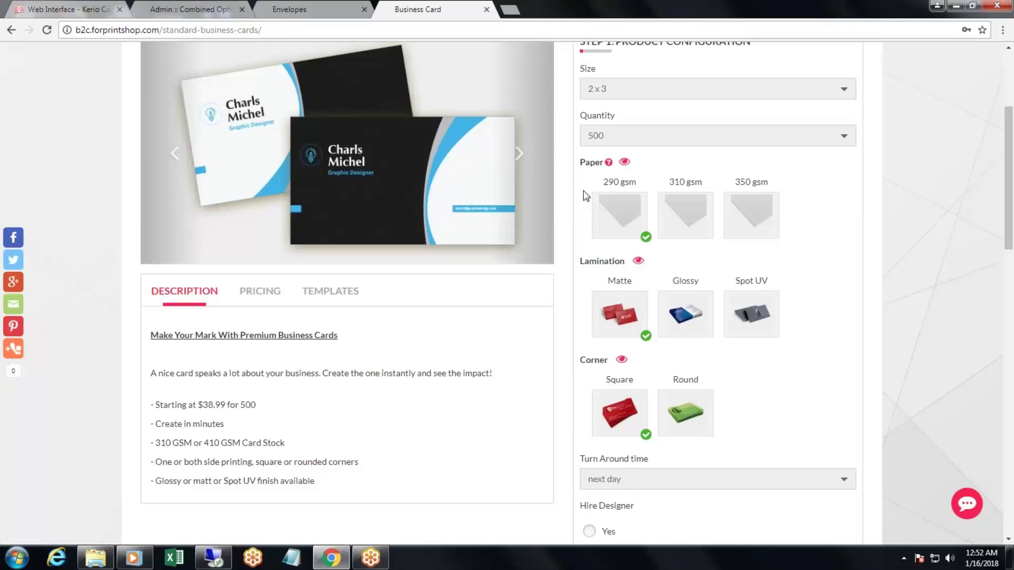
drag(583, 168, 605, 165)
drag(584, 264, 626, 264)
drag(580, 359, 612, 360)
drag(581, 459, 664, 464)
scroll(597, 320, up, 4)
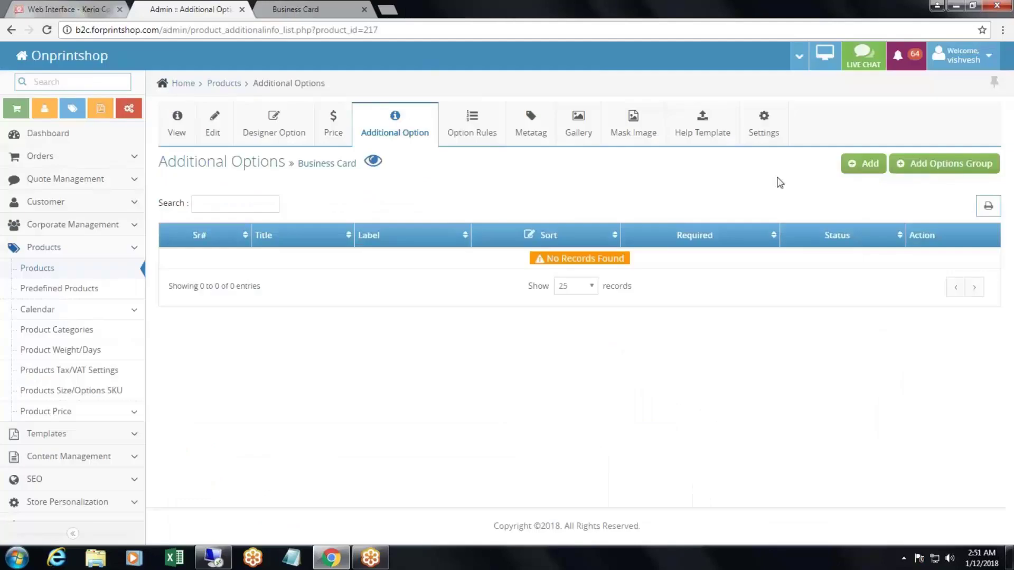
Step: Add a new additional option titled 'Paper', then go to the storefront Business Card page
click(866, 164)
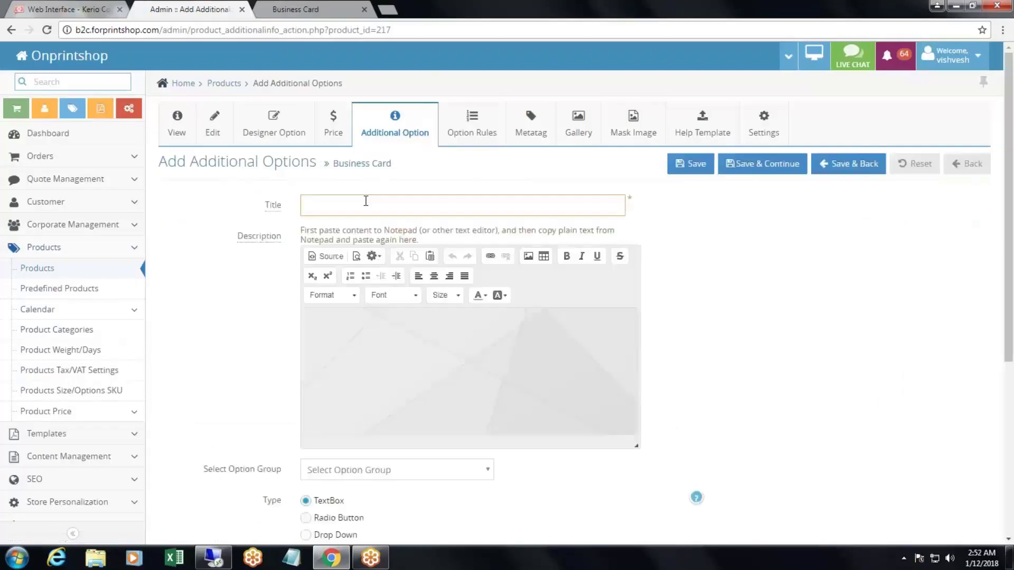
click(369, 143)
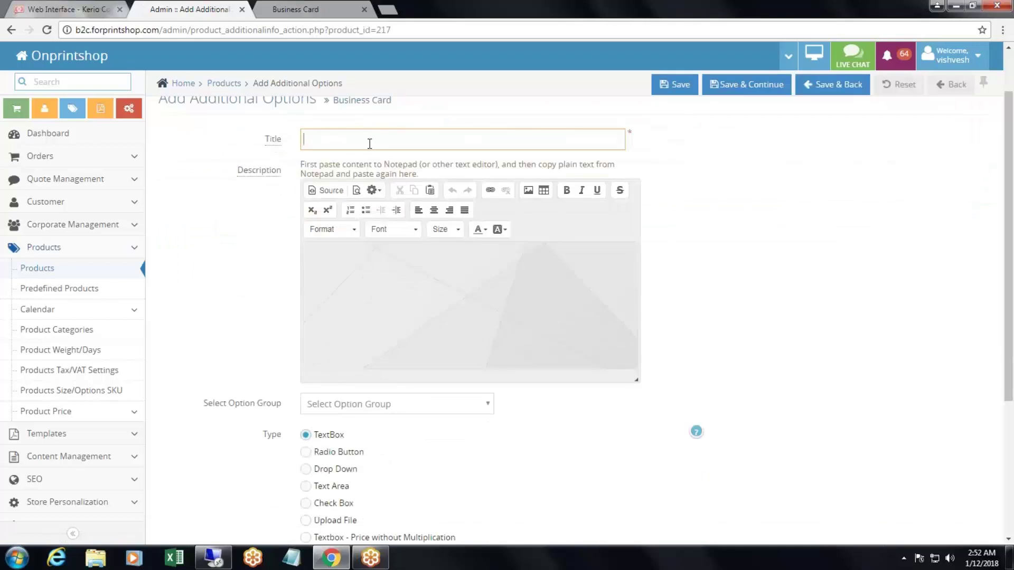
text(Paper)
drag(237, 169, 285, 174)
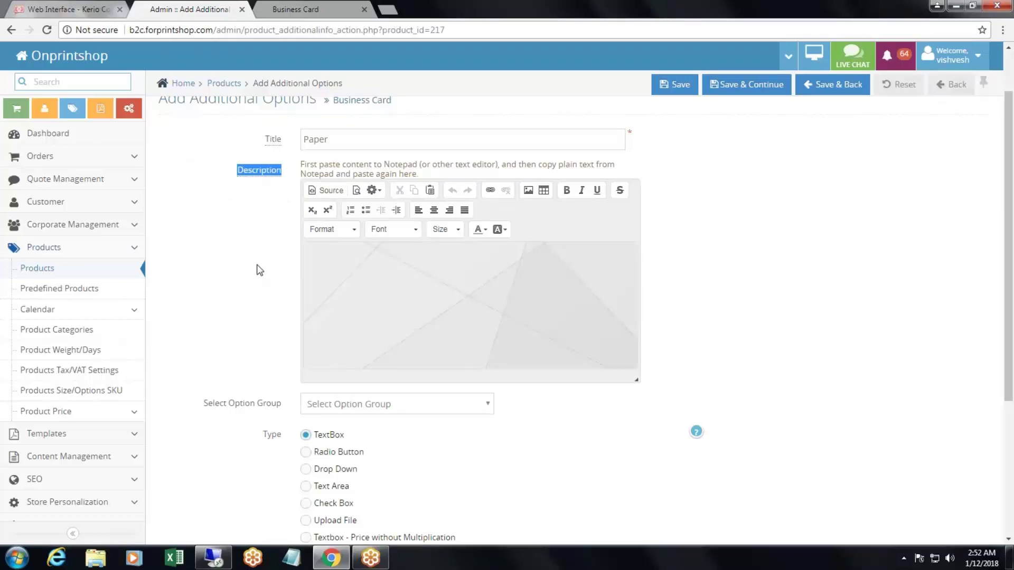
key(ctrl+Tab)
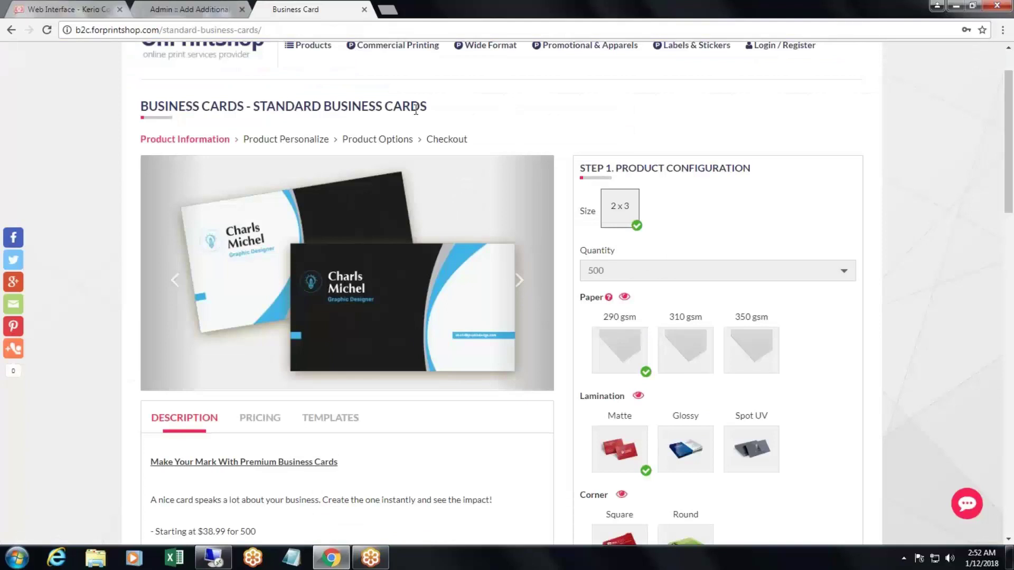
Step: Check the storefront Paper help on 290, 310 and 350 gsm weights, then return to admin
click(609, 298)
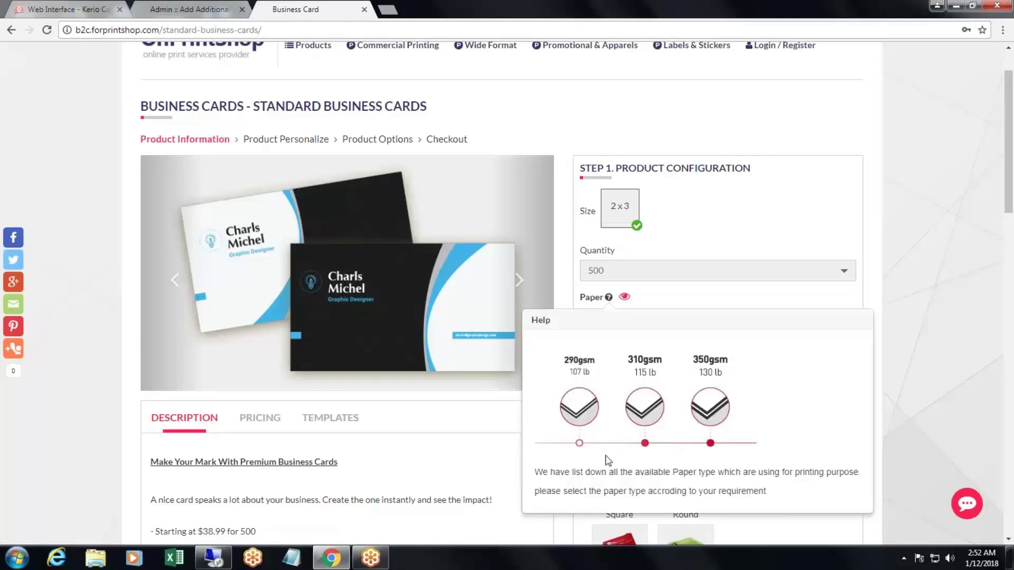
click(142, 8)
Step: Set the Paper option's type to Drop Down, leaving the option group unchanged
click(332, 251)
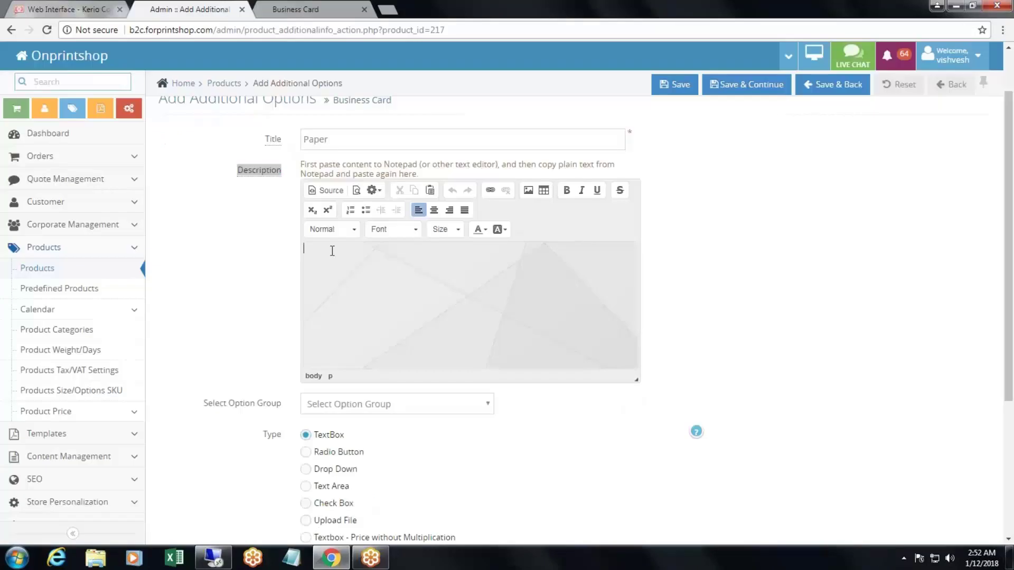
scroll(227, 255, down, 3)
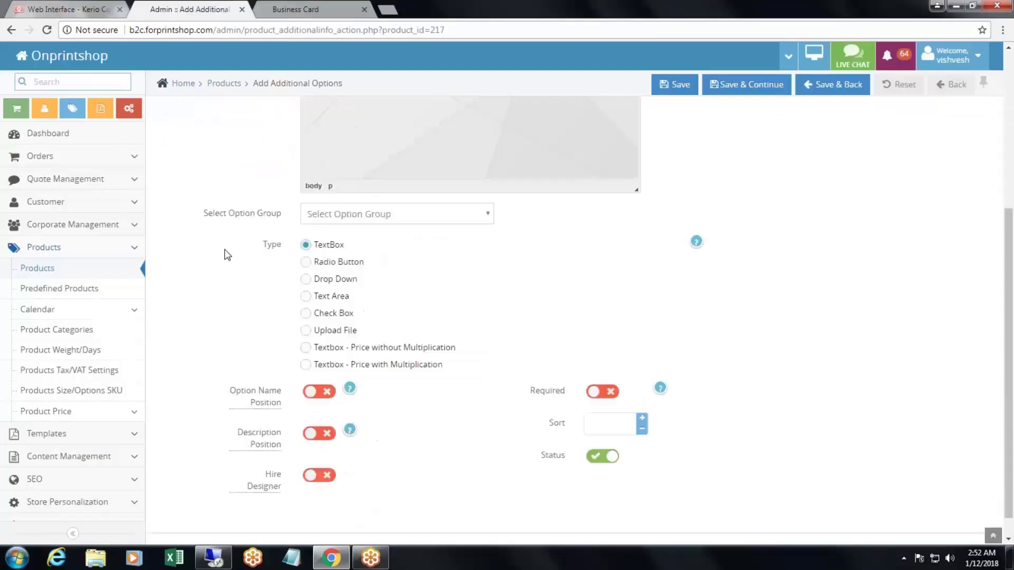
drag(201, 217, 284, 219)
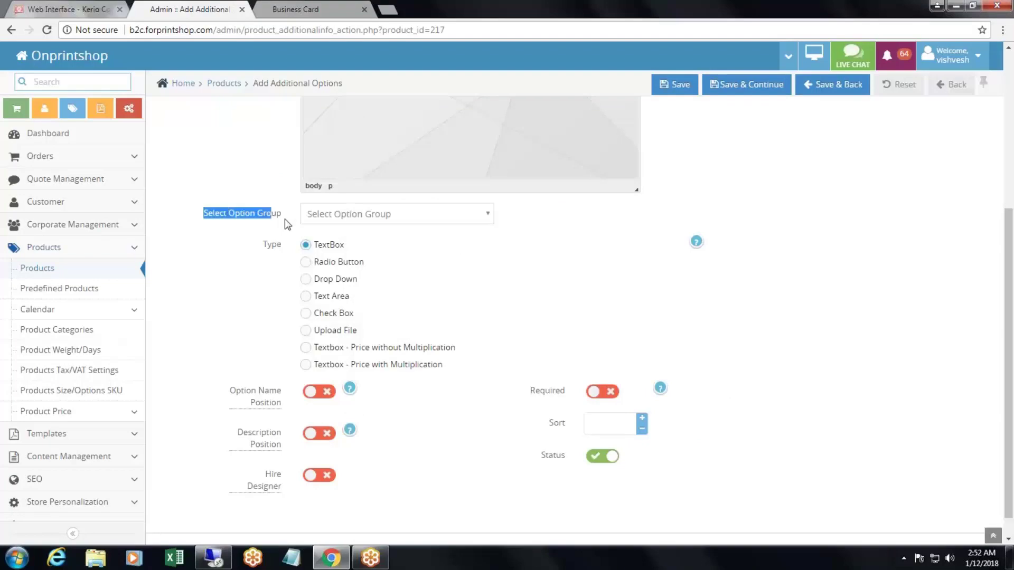
click(353, 221)
click(351, 219)
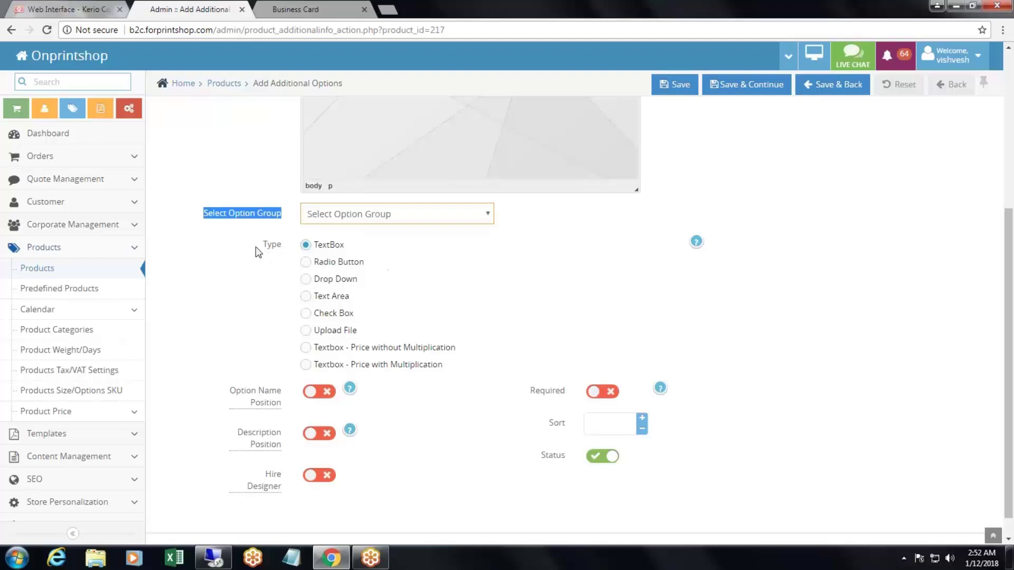
drag(255, 246, 283, 280)
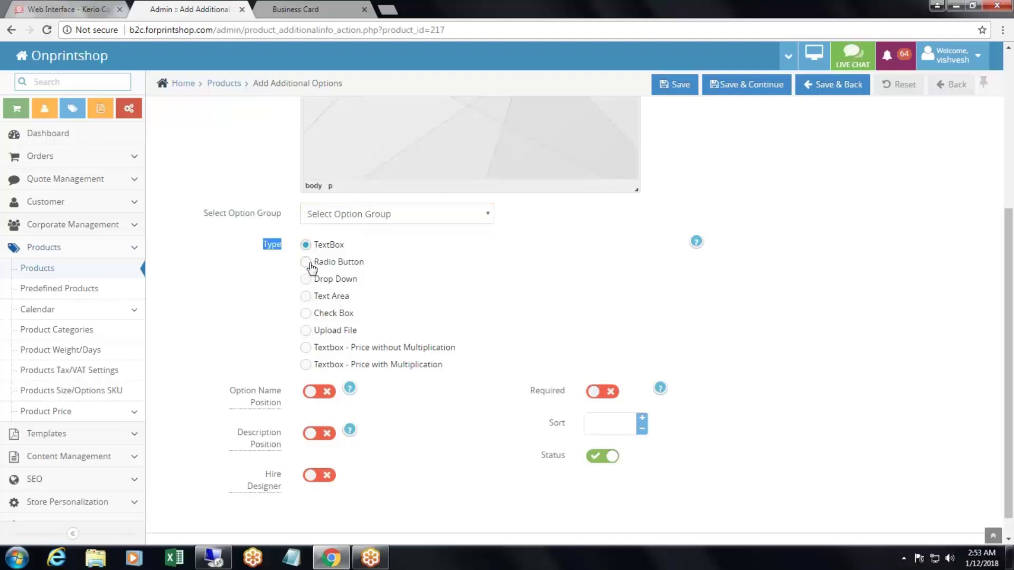
click(305, 279)
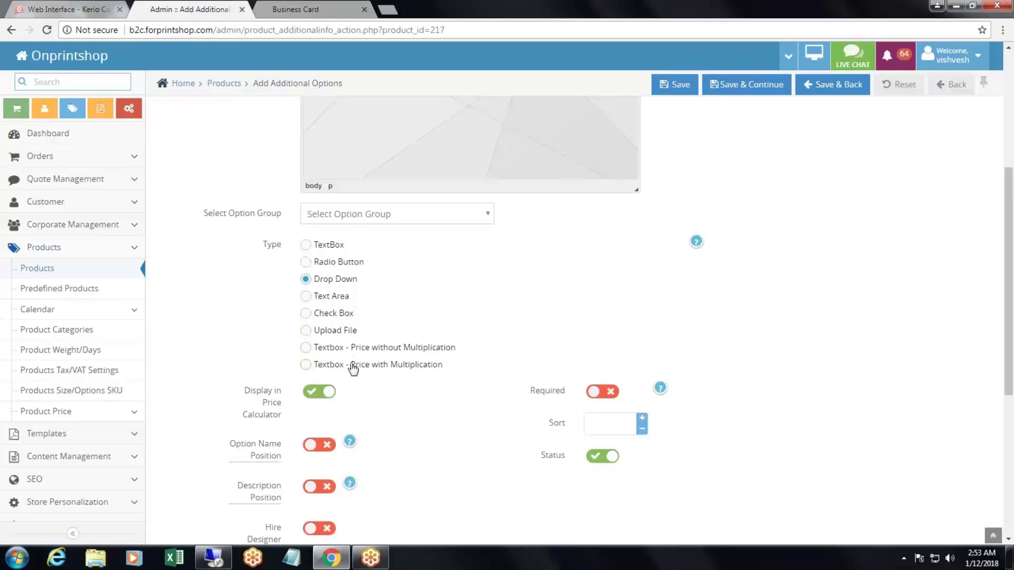
Step: Keep Display in Price Calculator switched on for the Paper option
scroll(468, 368, down, 2)
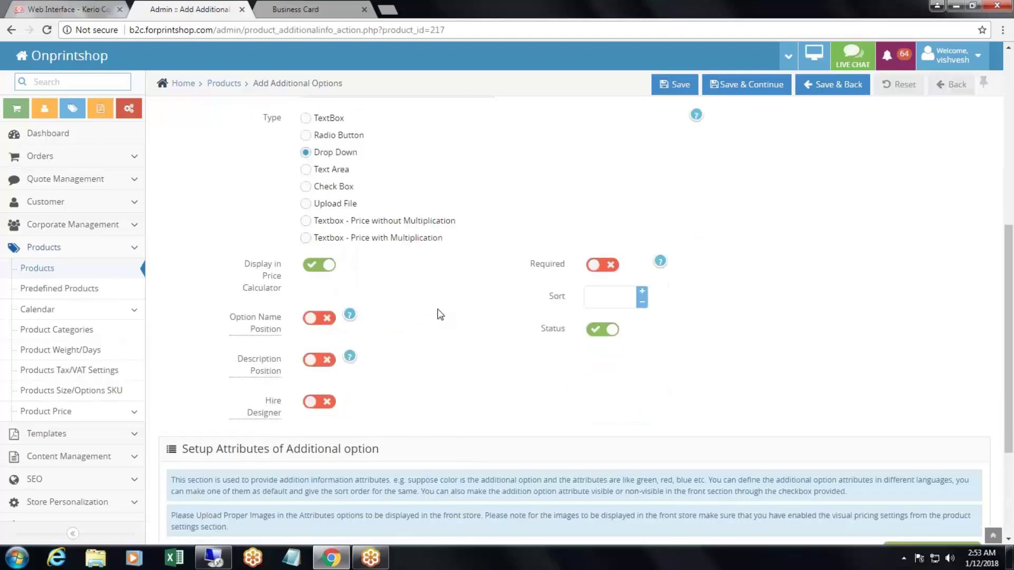
scroll(439, 312, down, 1)
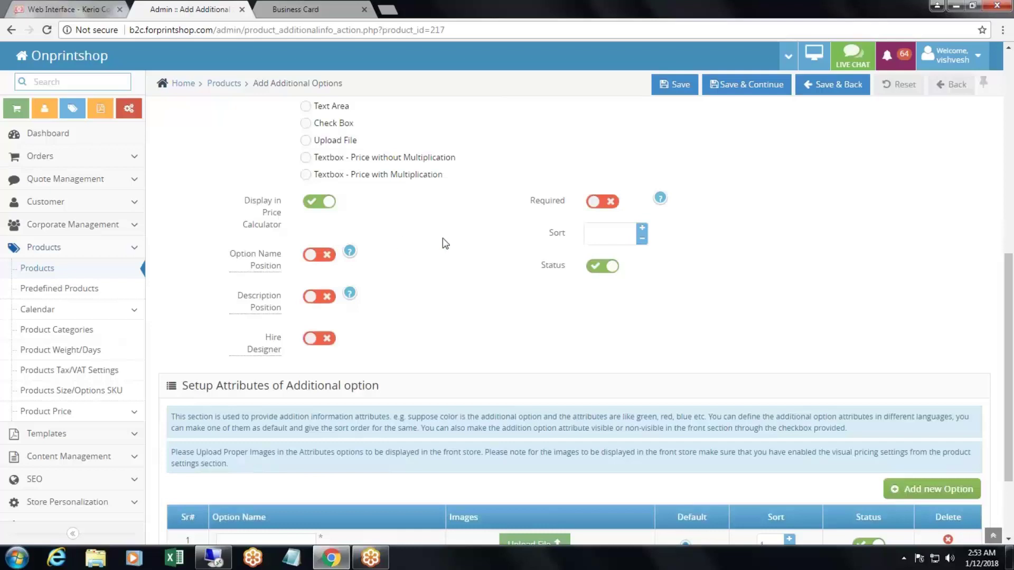
scroll(443, 243, up, 3)
scroll(445, 244, up, 6)
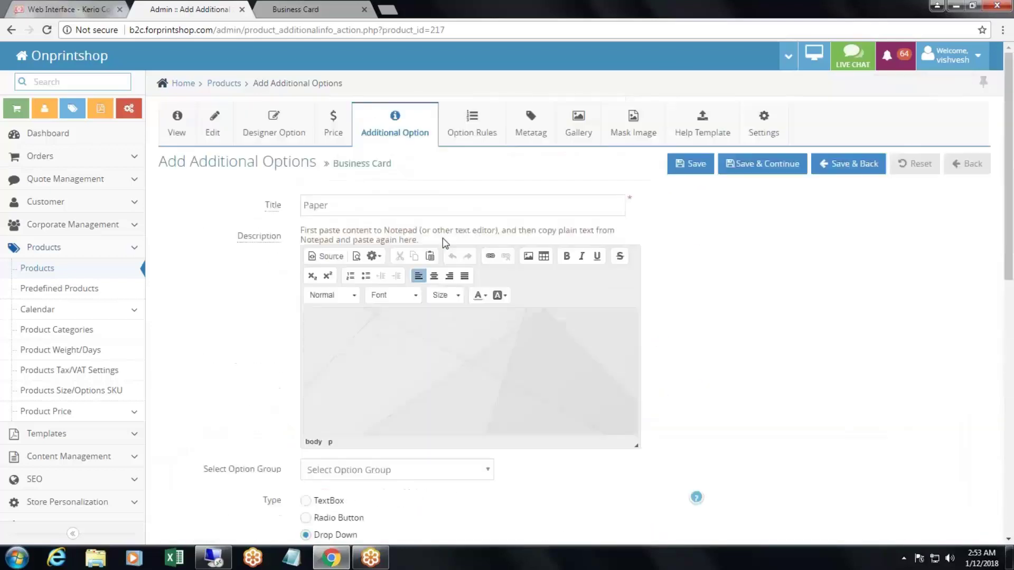
double_click(316, 205)
scroll(268, 298, down, 10)
scroll(243, 299, up, 2)
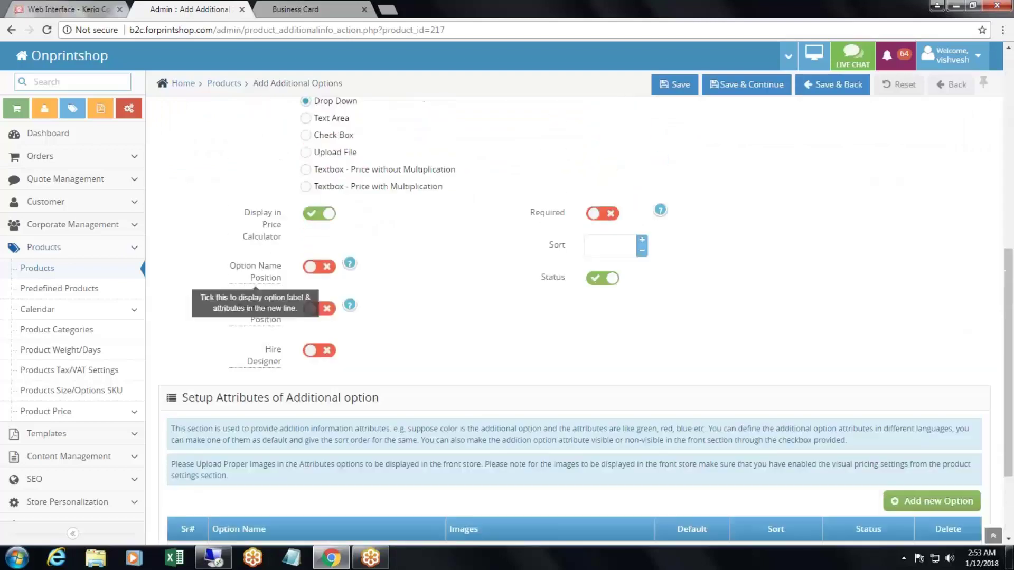
click(311, 216)
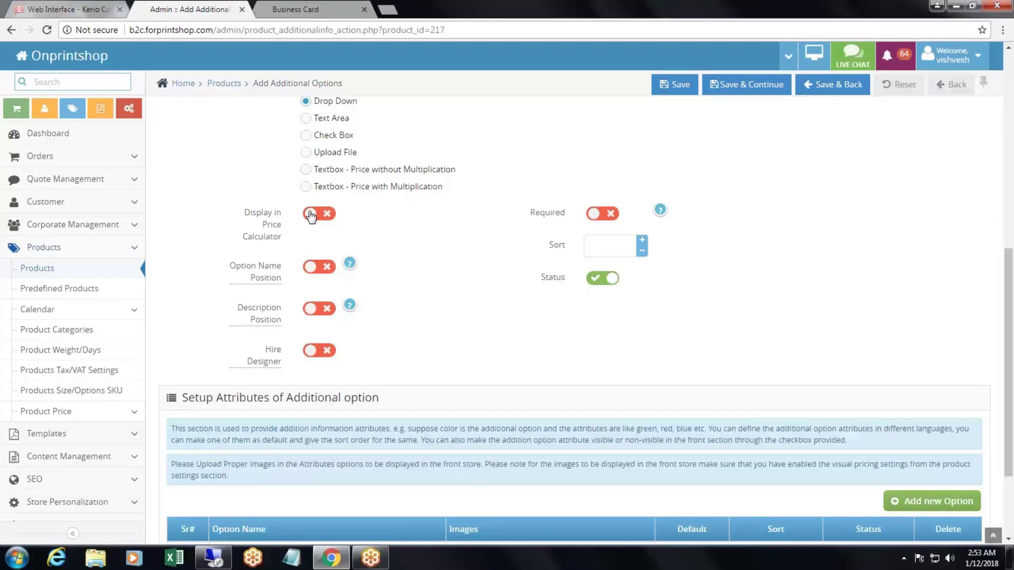
click(311, 216)
Step: View the Option Name Position help and compare it with the storefront Paper label
click(351, 264)
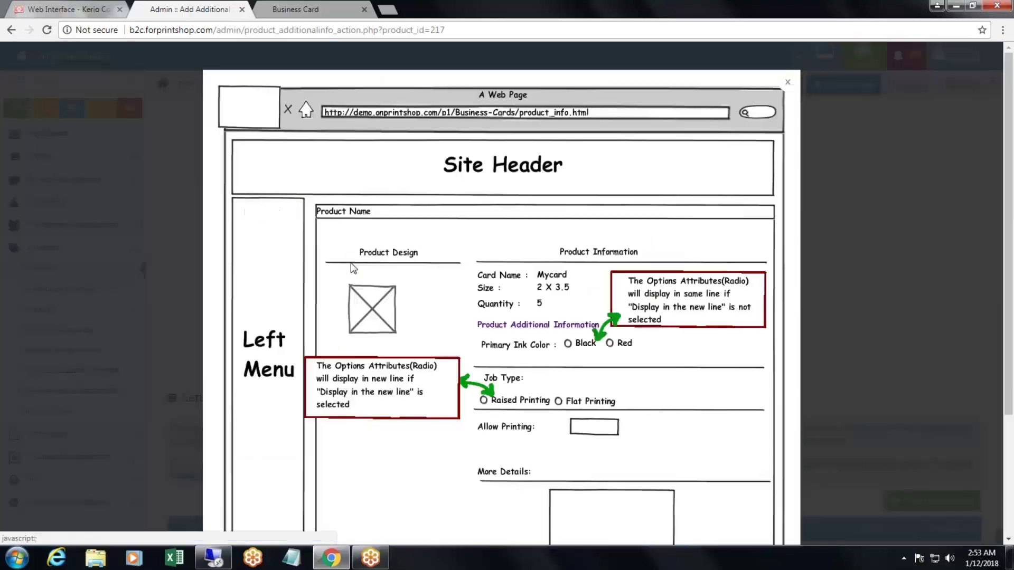
scroll(458, 271, down, 2)
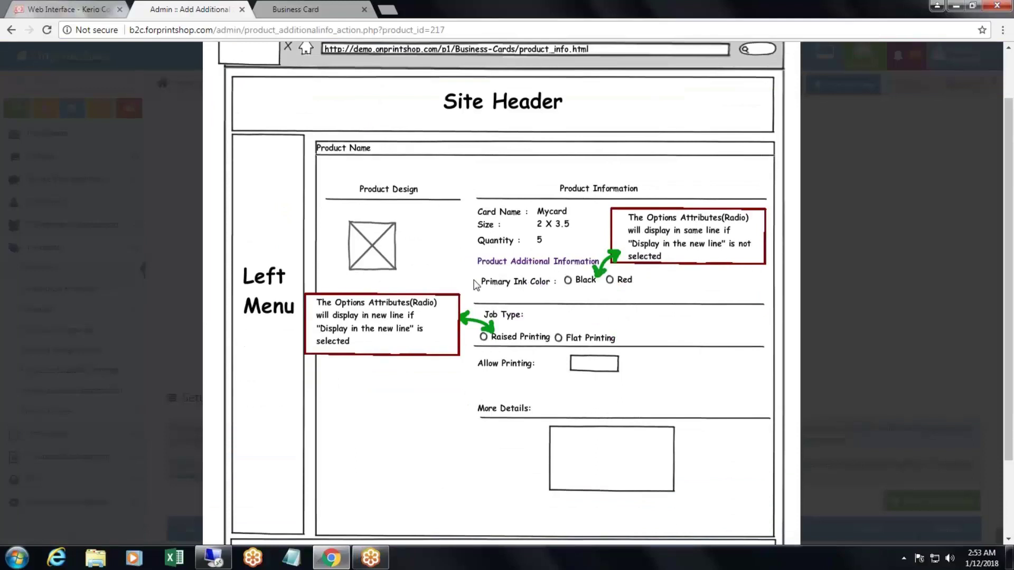
click(297, 6)
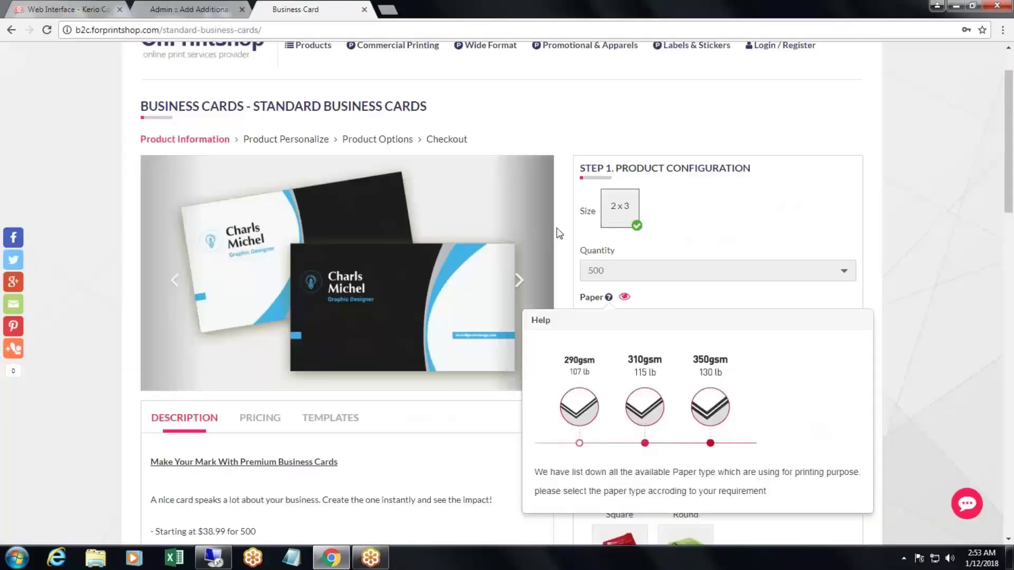
drag(580, 298, 595, 299)
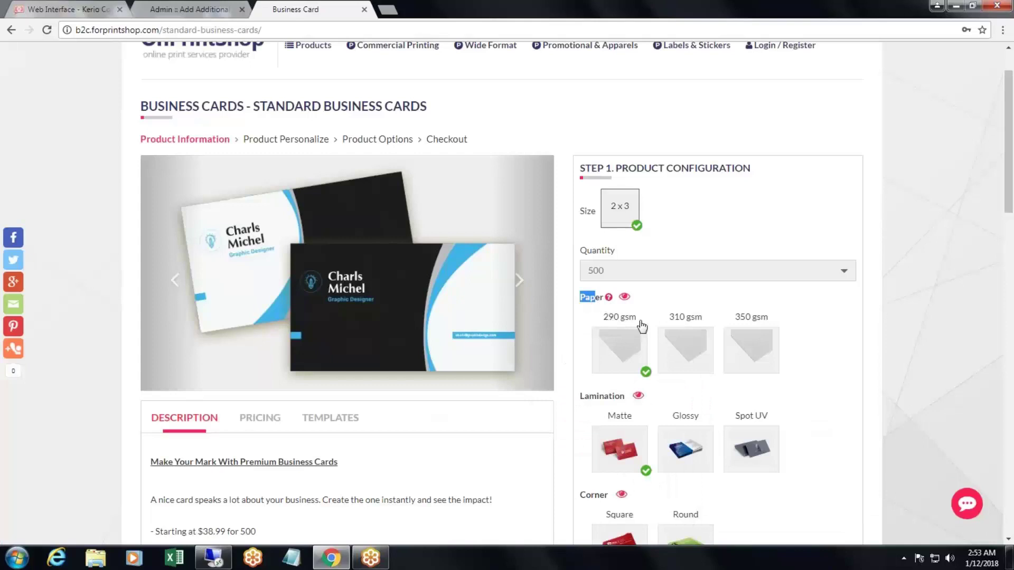
scroll(507, 291, down, 3)
scroll(507, 290, up, 3)
click(182, 2)
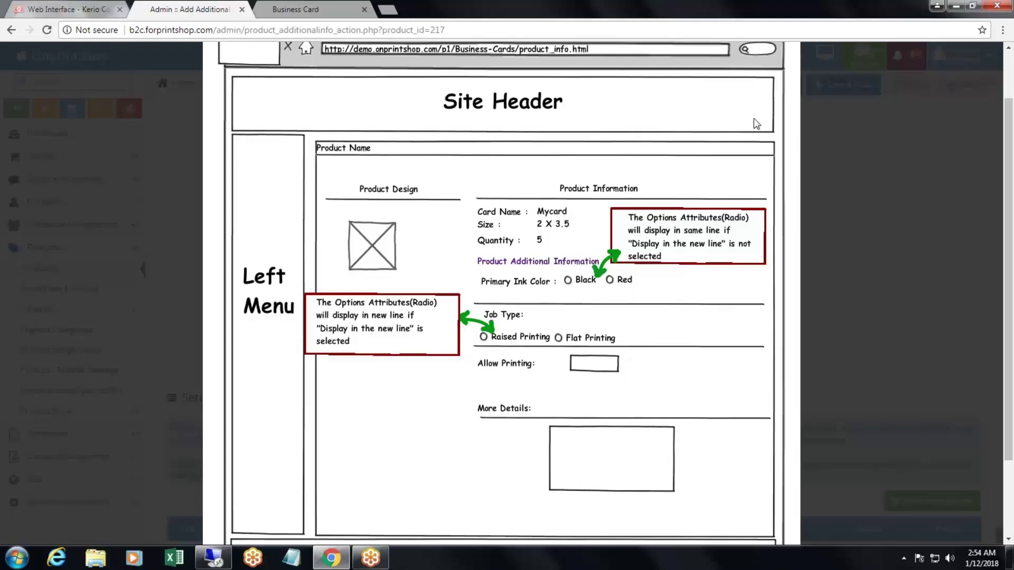
scroll(643, 128, up, 2)
click(788, 82)
Step: View the Description Position help and compare it with the storefront Paper help popup
drag(235, 306, 287, 326)
click(350, 305)
scroll(543, 245, down, 2)
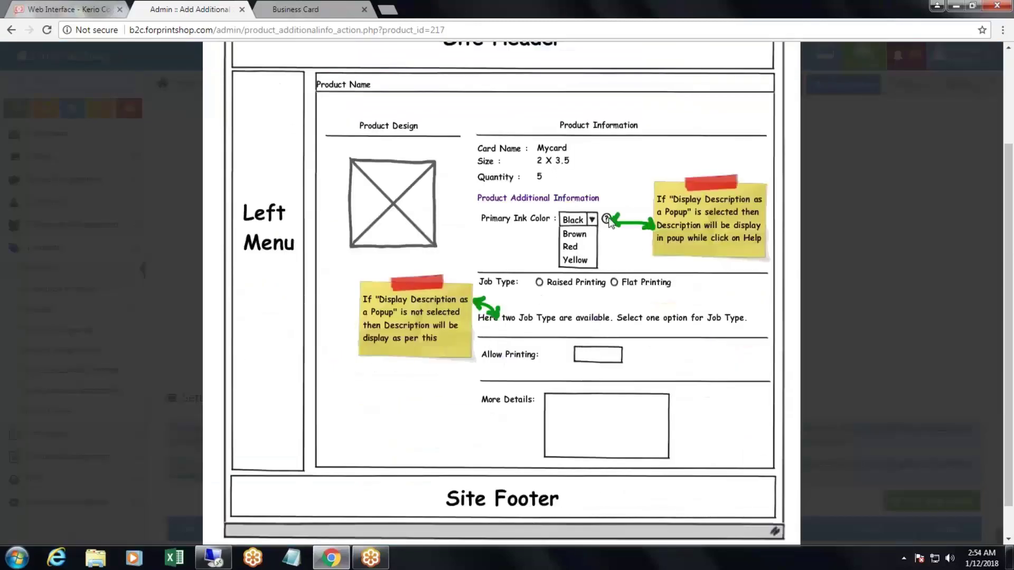
click(304, 12)
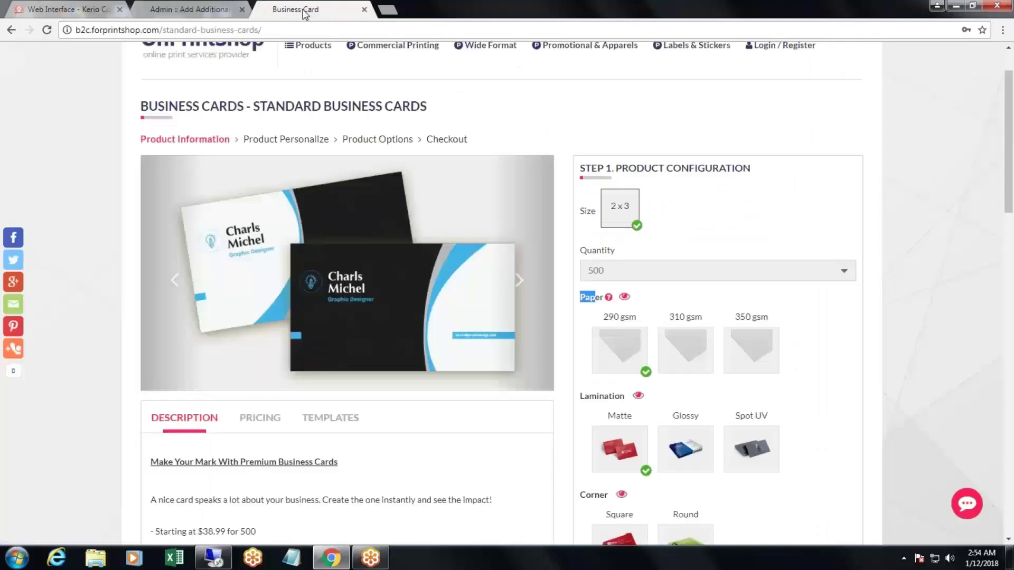
click(608, 297)
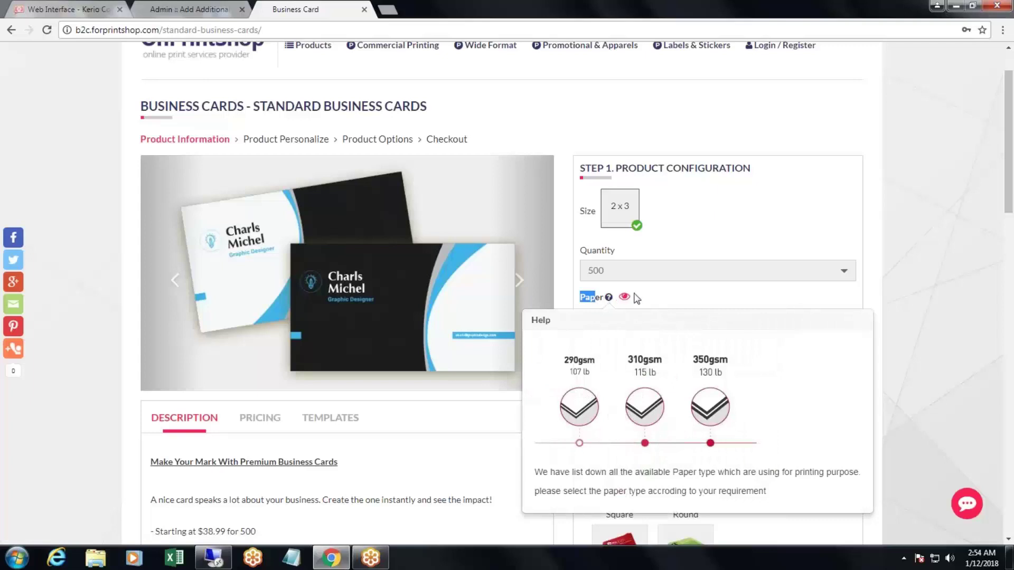
click(609, 298)
key(ctrl+shift+Tab)
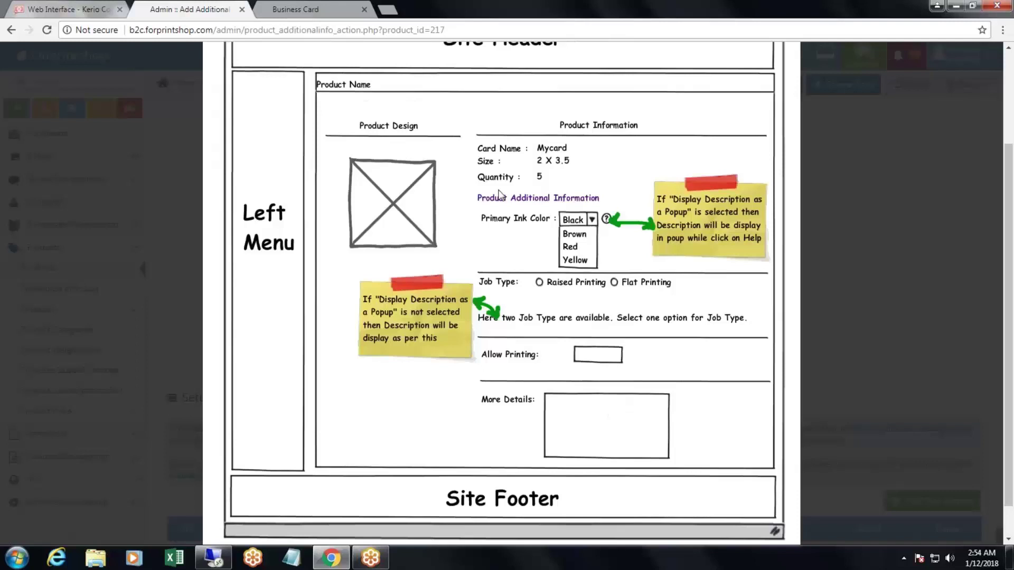
scroll(482, 253, up, 2)
scroll(484, 255, down, 1)
scroll(491, 285, down, 1)
scroll(616, 238, up, 3)
Step: Close the help illustration and leave Hire Designer off for the Paper option
click(787, 85)
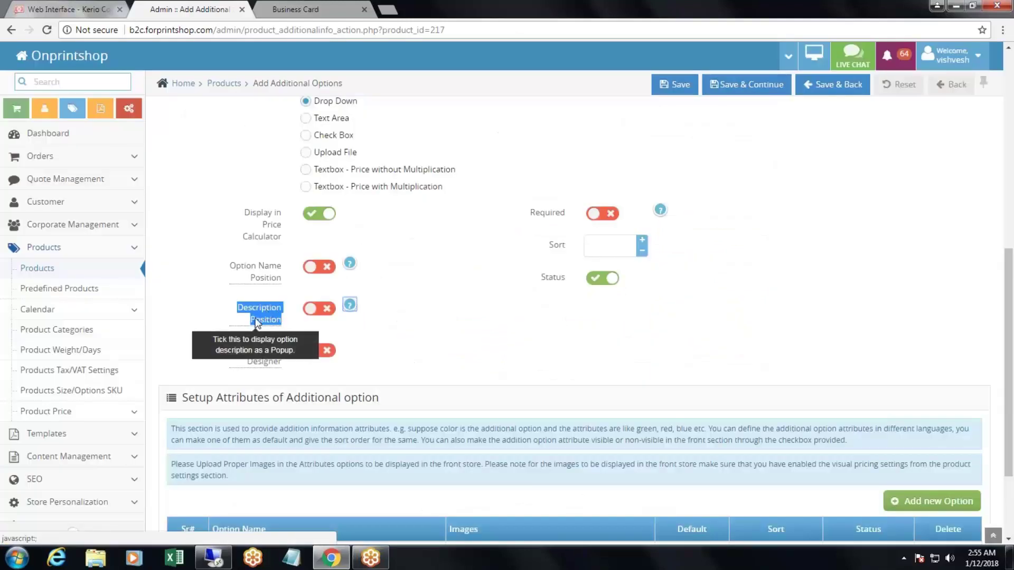
click(417, 328)
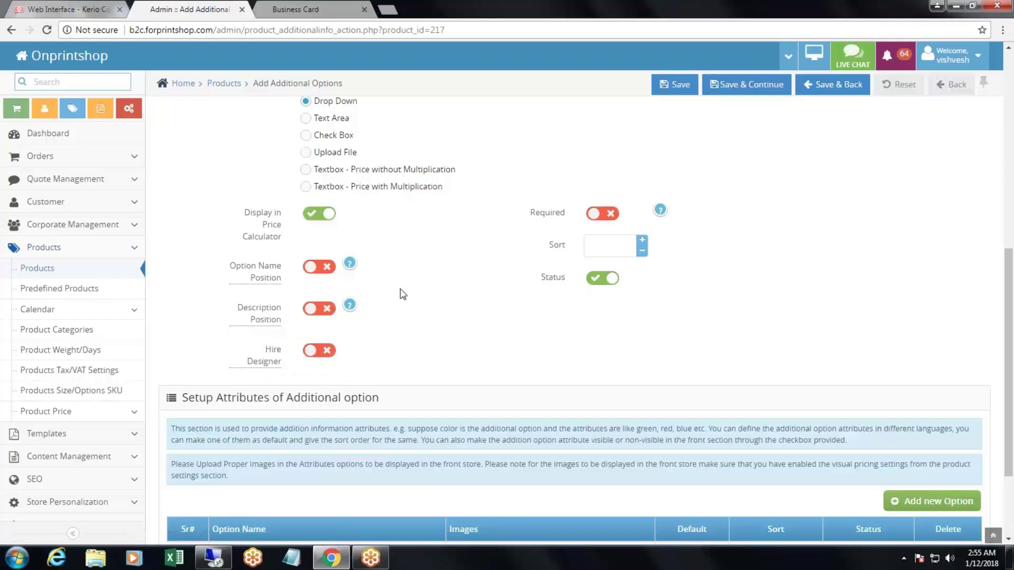
scroll(448, 305, up, 6)
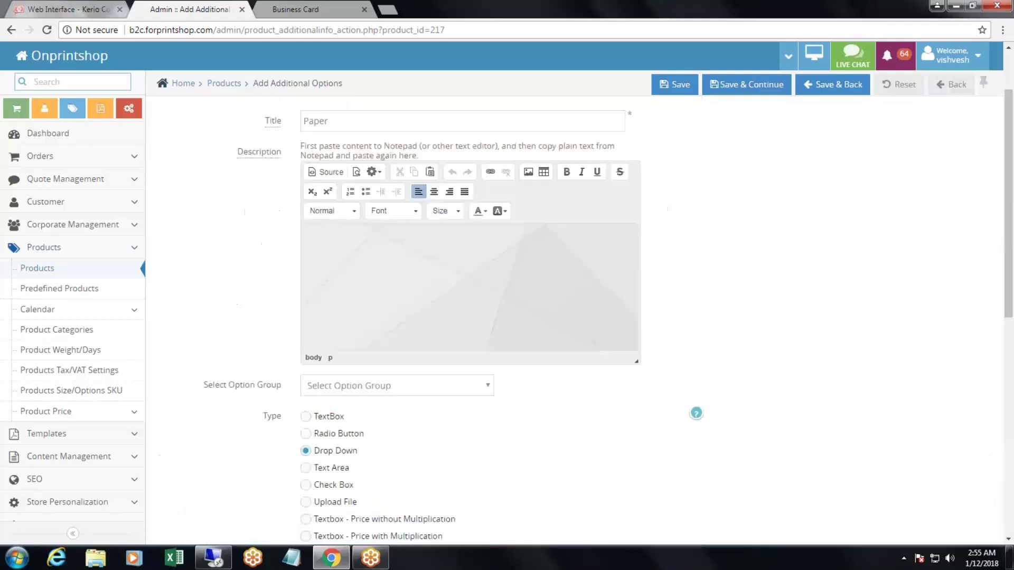
scroll(446, 369, down, 8)
scroll(316, 231, down, 1)
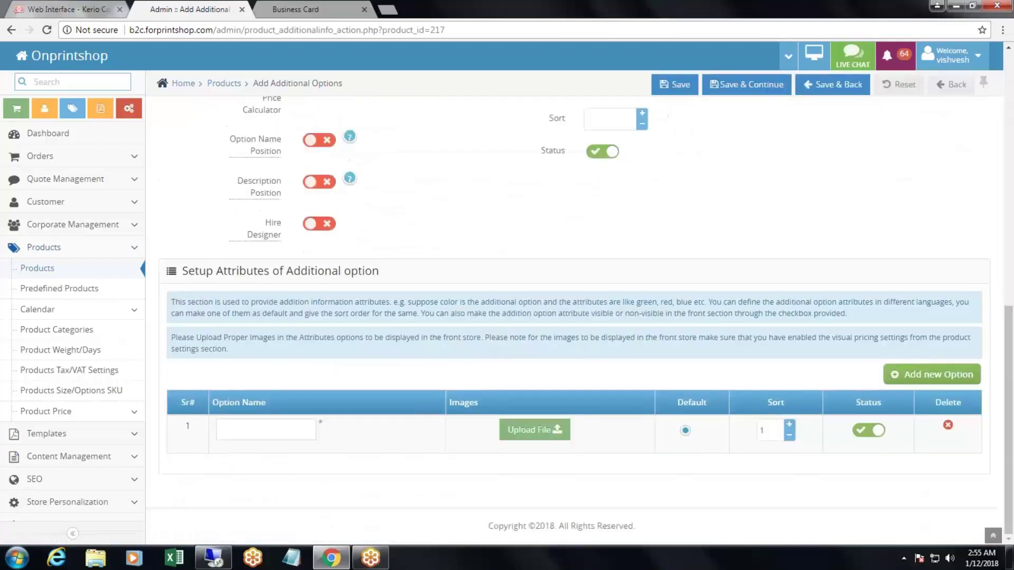
click(316, 231)
click(316, 231)
Step: Keep the Paper option not required and set its Sort order to 1
scroll(446, 272, up, 2)
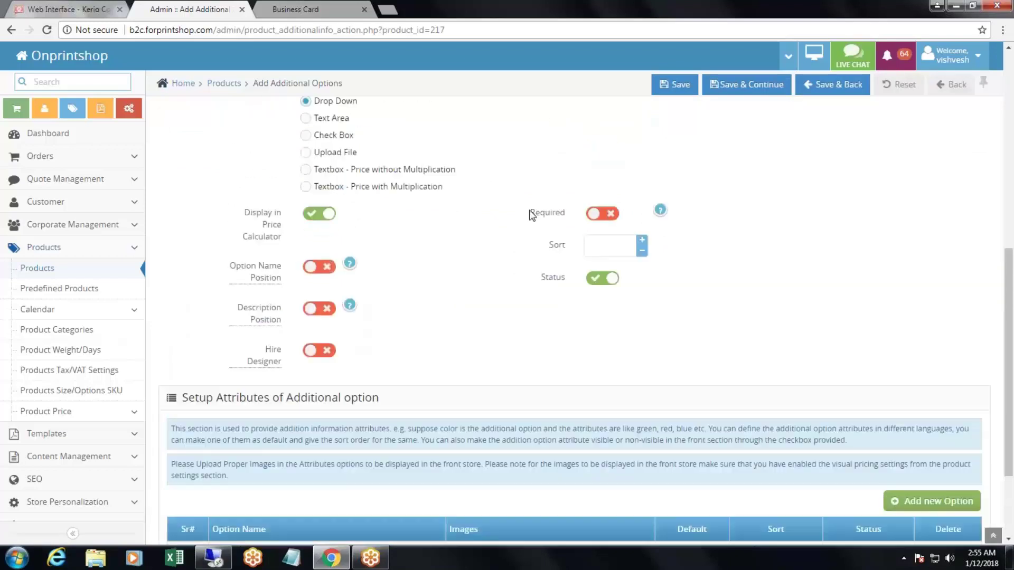
double_click(576, 221)
click(480, 274)
scroll(451, 290, up, 5)
scroll(470, 285, up, 2)
scroll(461, 271, down, 6)
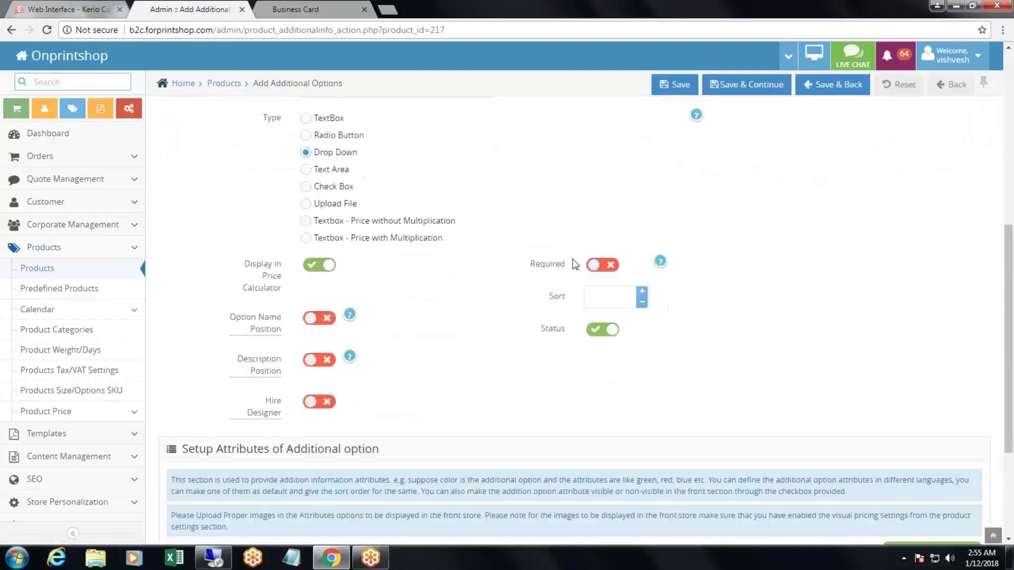
click(602, 265)
click(602, 264)
click(643, 291)
scroll(537, 308, down, 2)
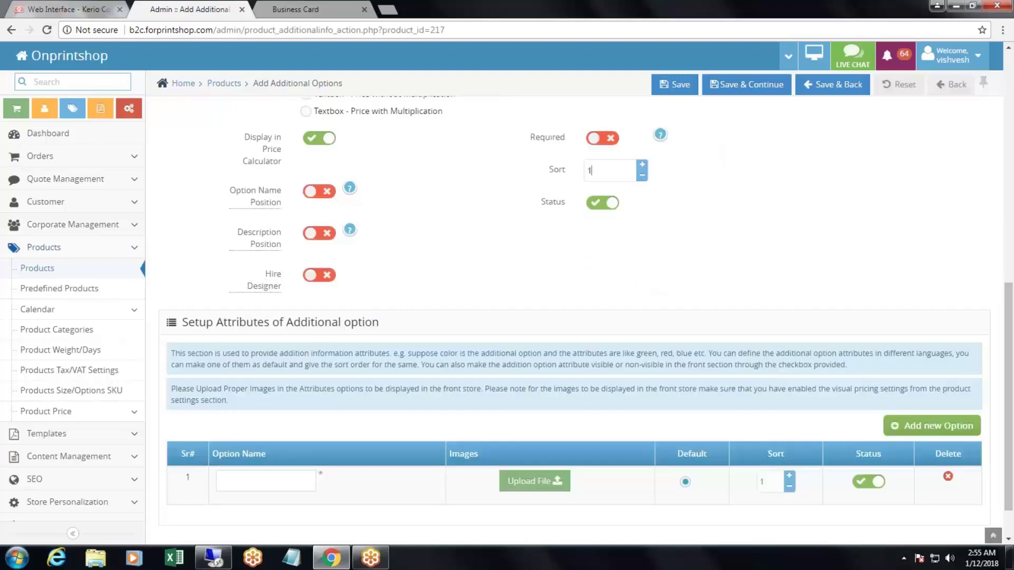
scroll(496, 272, down, 1)
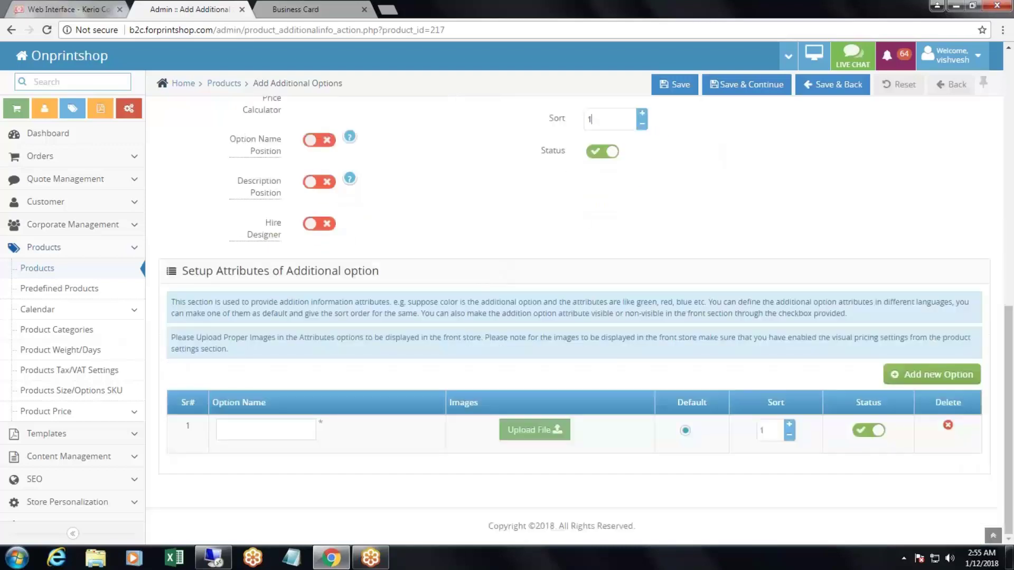
drag(186, 271, 379, 271)
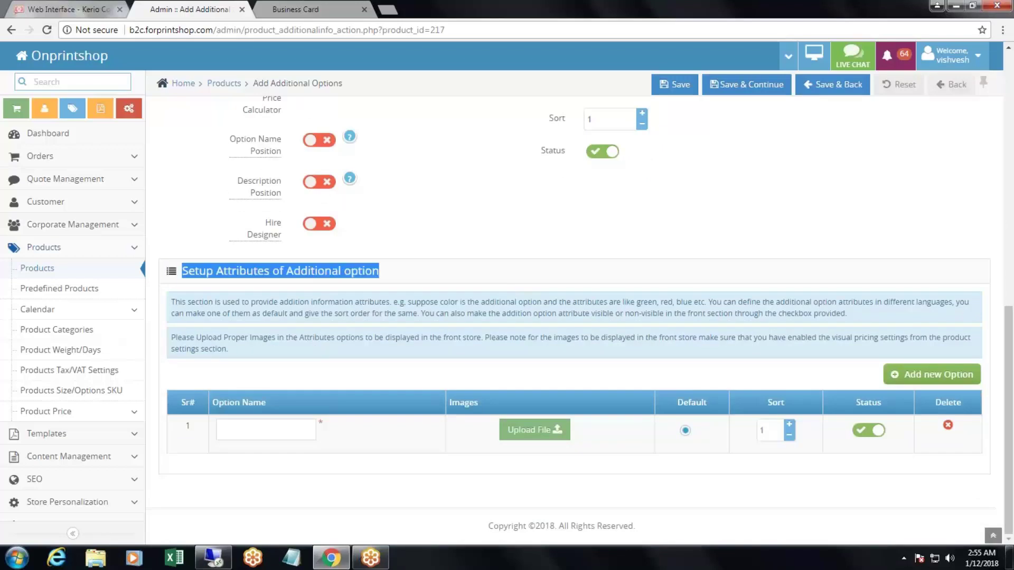
Step: Add attribute rows 310 GSM with sort 1 and 410 GSM with sort 2
click(275, 429)
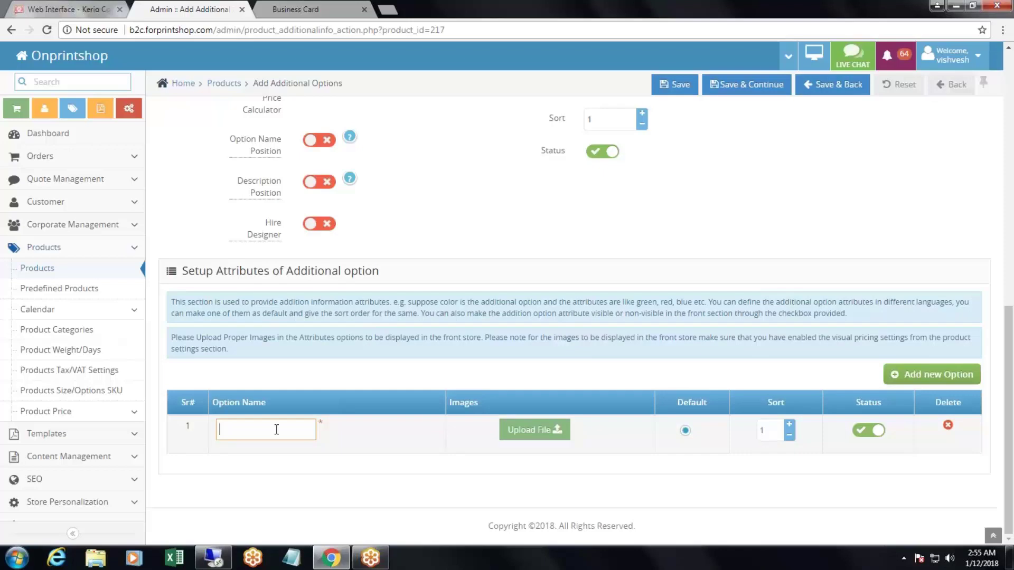
text(#)
text(10)
key(BackSpace)
key(BackSpace)
key(BackSpace)
text(310 GSM)
click(337, 384)
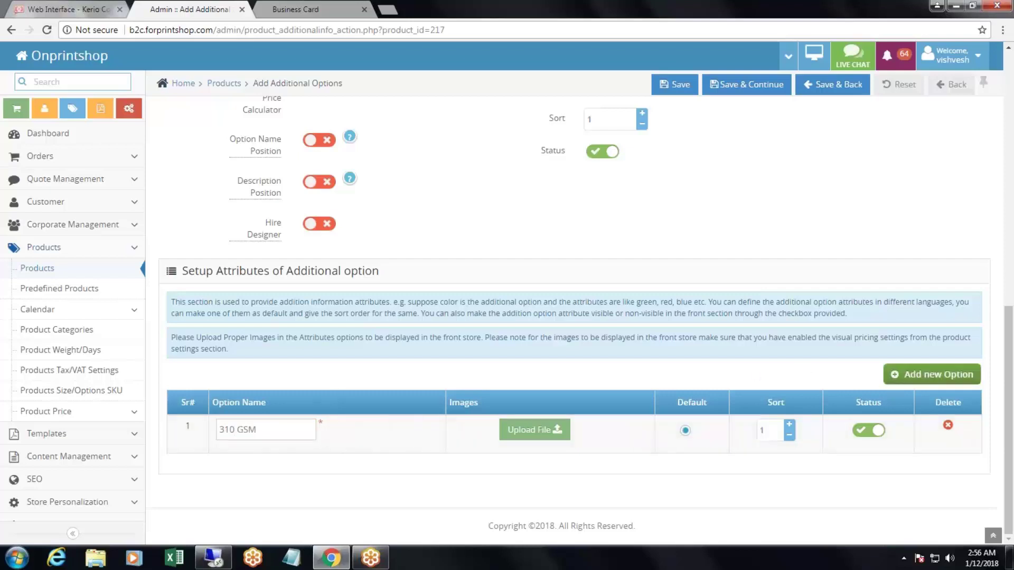
click(909, 382)
click(268, 469)
text(4)
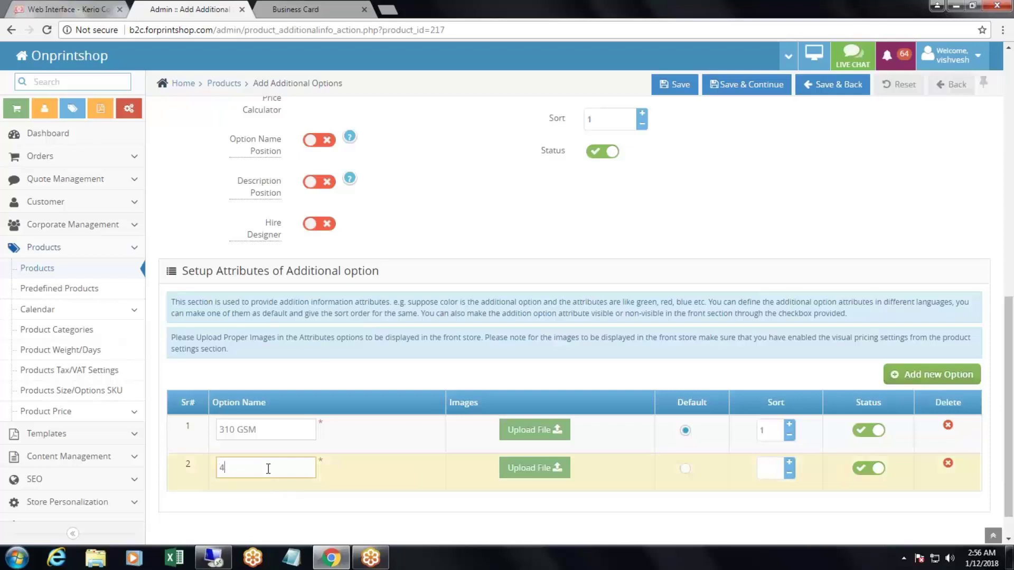
text(10 GSM)
double_click(789, 466)
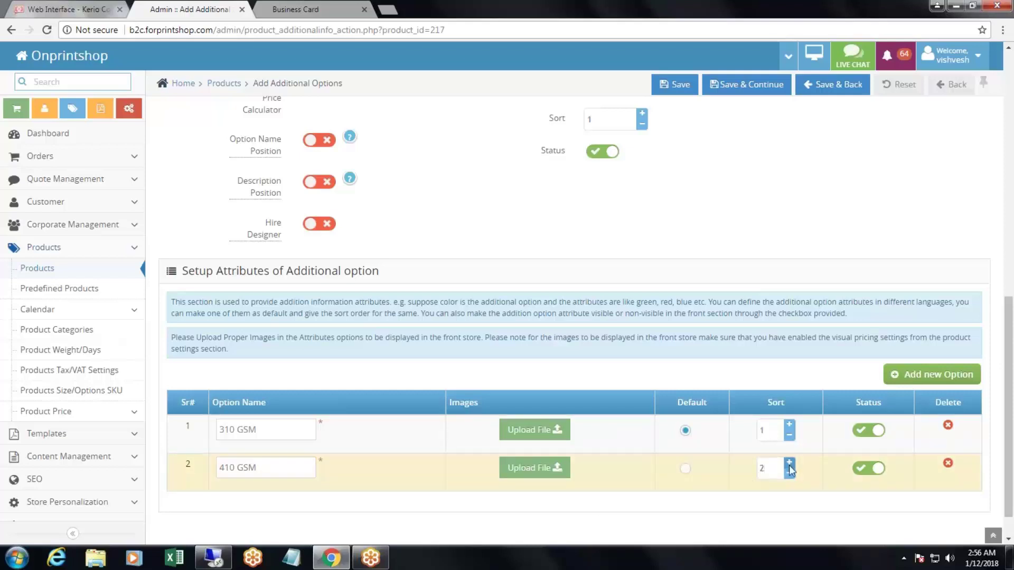
Step: View the storefront Standard Business Cards page's Paper choices of 290, 310 and 350 gsm
click(301, 12)
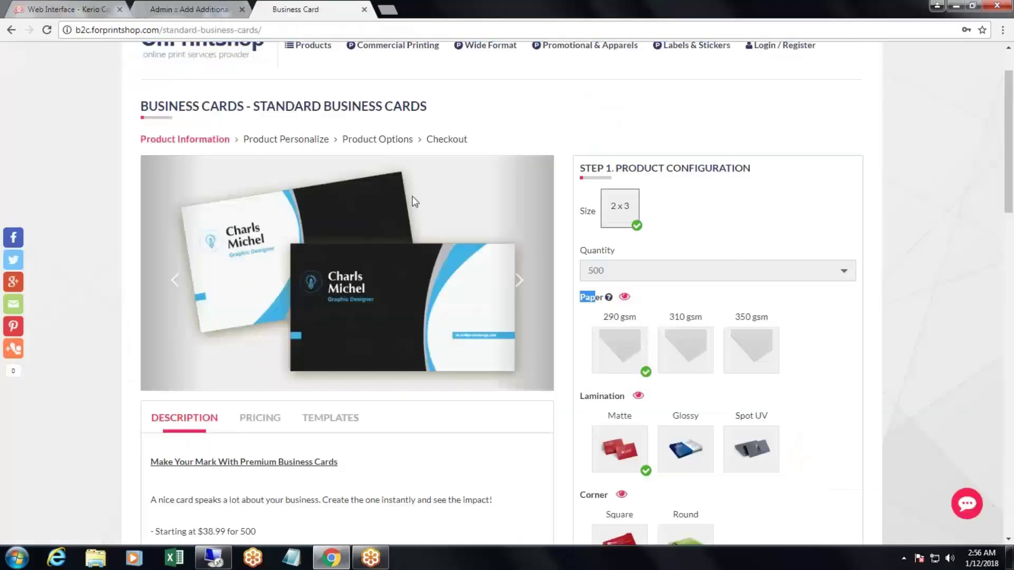
click(593, 301)
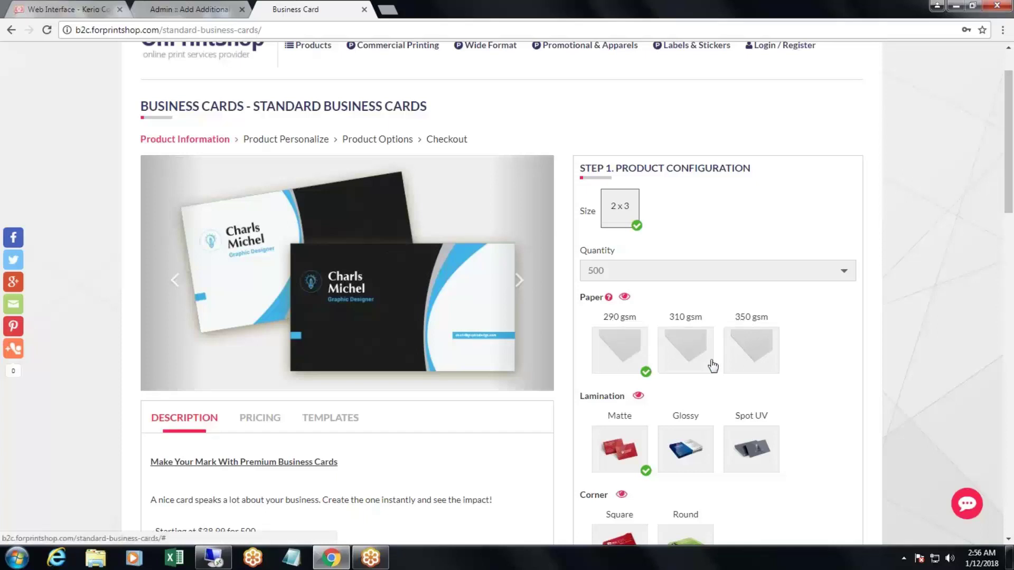
Step: Go back to the admin Setup Attributes table showing 310 GSM and 410 GSM
click(196, 9)
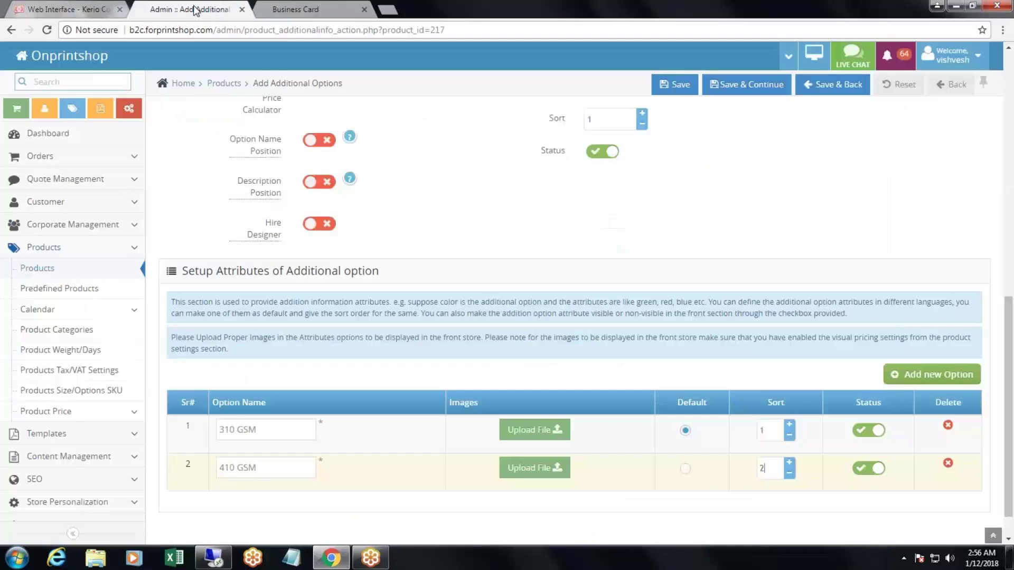
scroll(441, 257, down, 1)
double_click(463, 364)
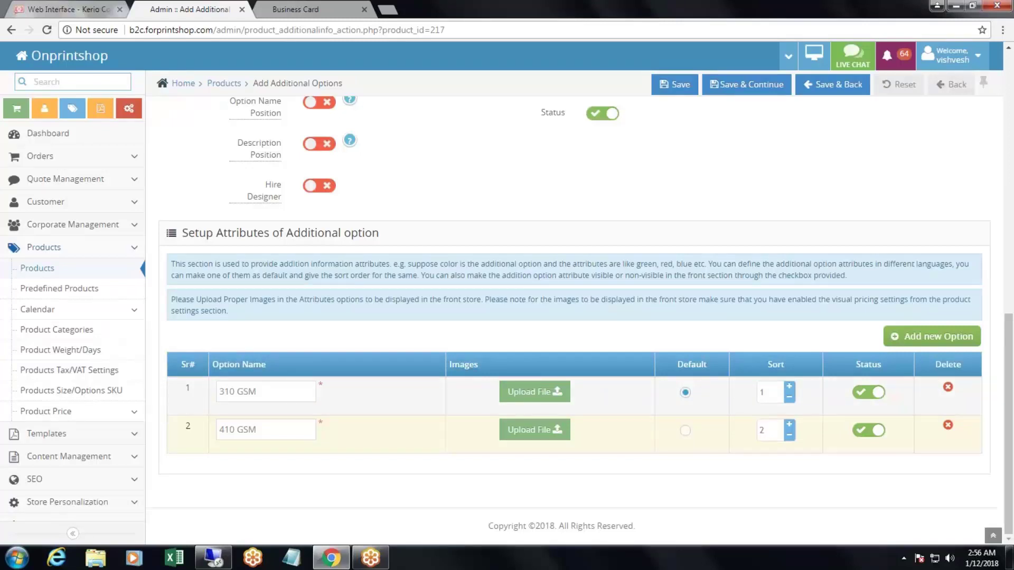
key(Home)
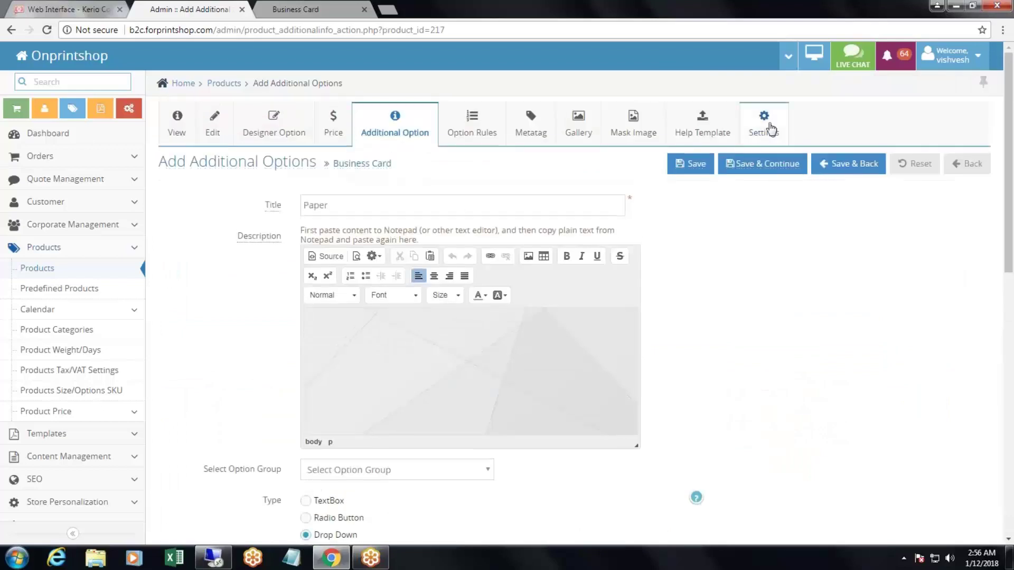
key(End)
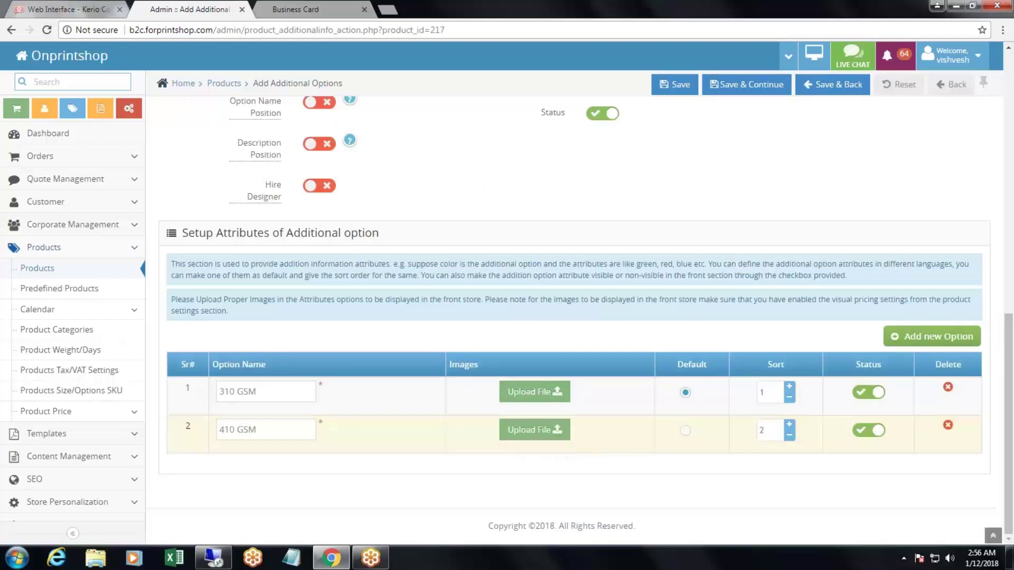
scroll(580, 260, up, 1)
scroll(580, 260, up, 6)
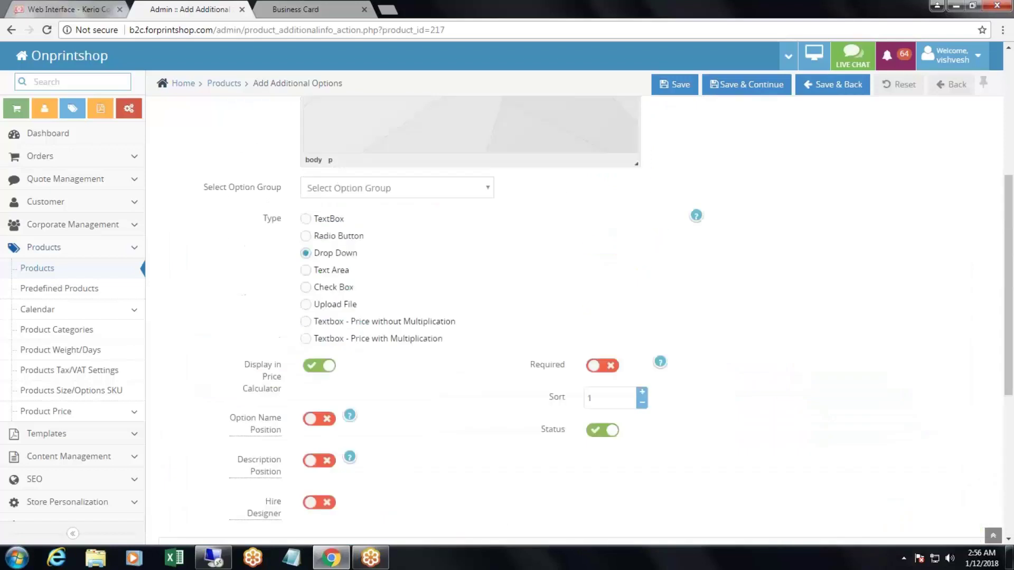
scroll(707, 286, up, 3)
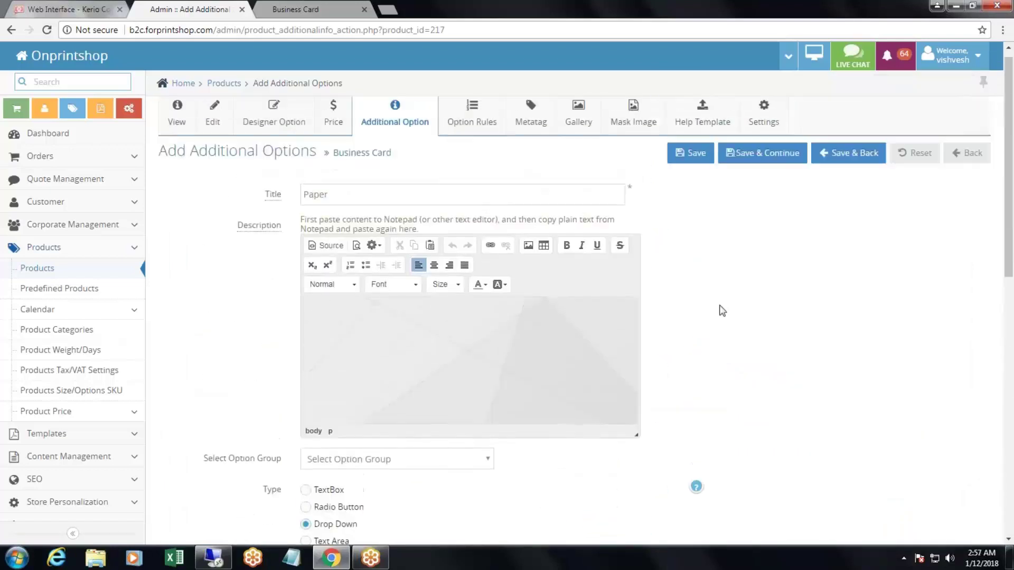
scroll(708, 287, down, 10)
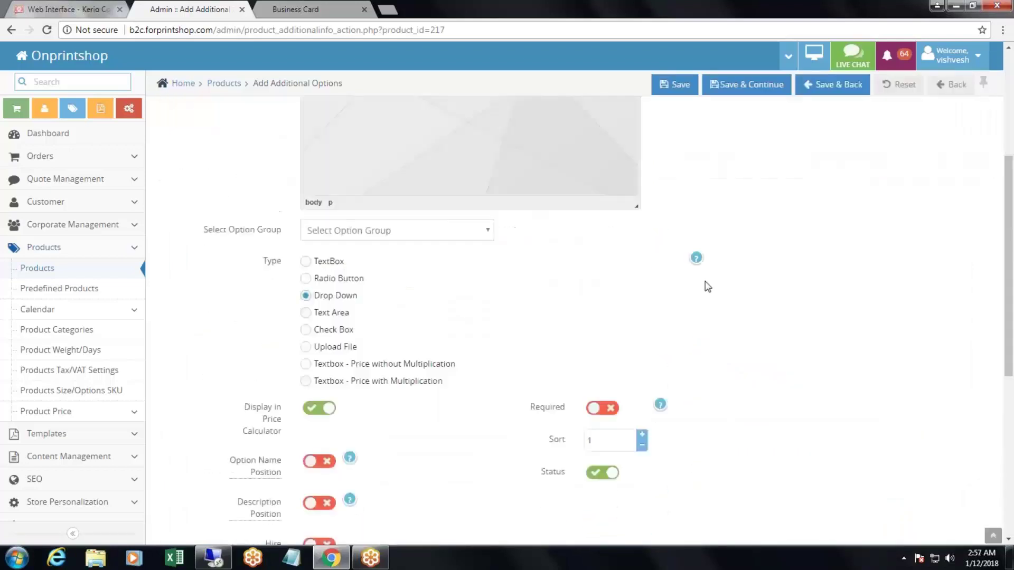
scroll(728, 285, up, 1)
scroll(752, 209, up, 10)
Step: Save the Paper option and review the 410 GSM price table
click(762, 164)
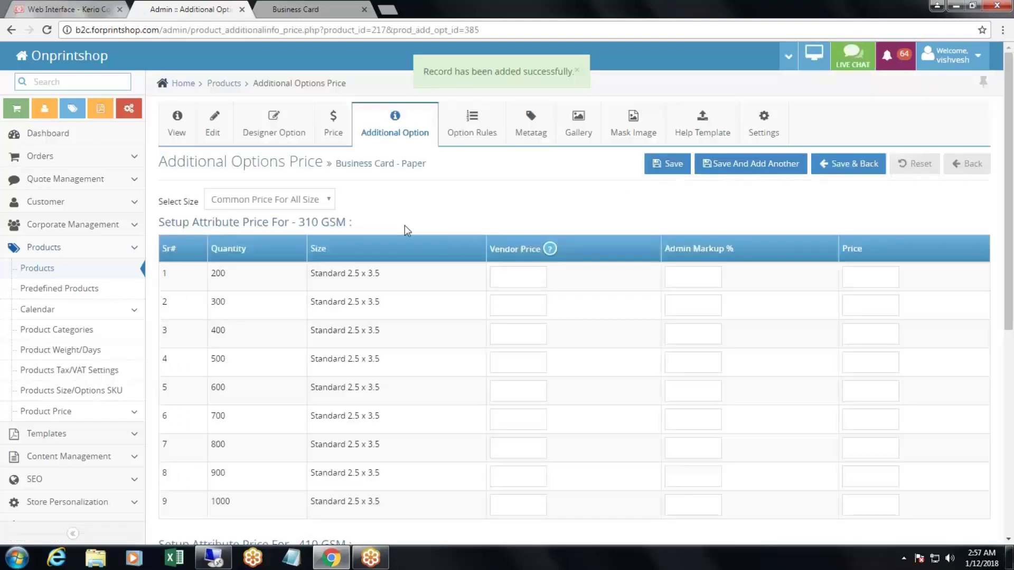
scroll(417, 236, down, 5)
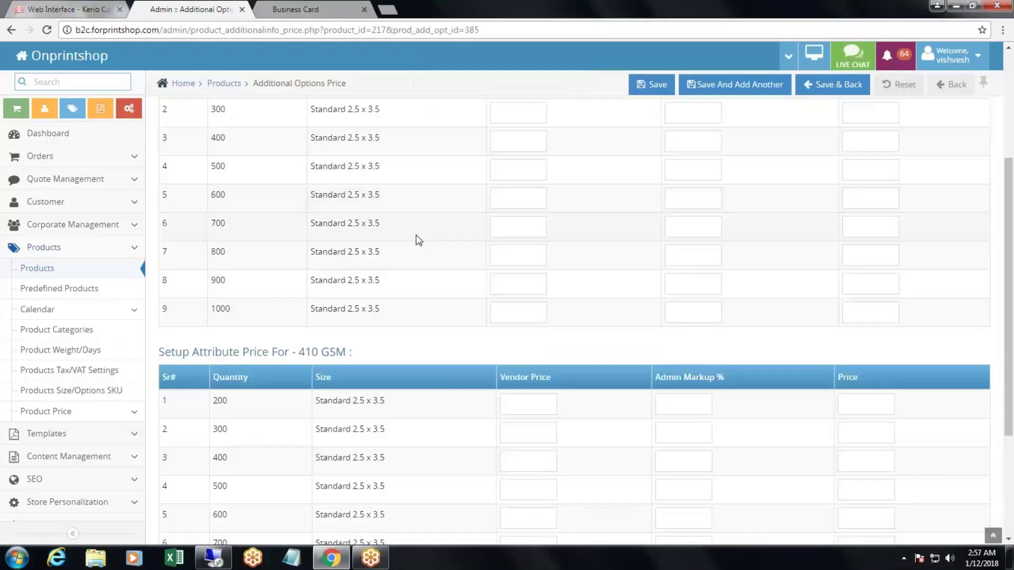
scroll(418, 241, down, 2)
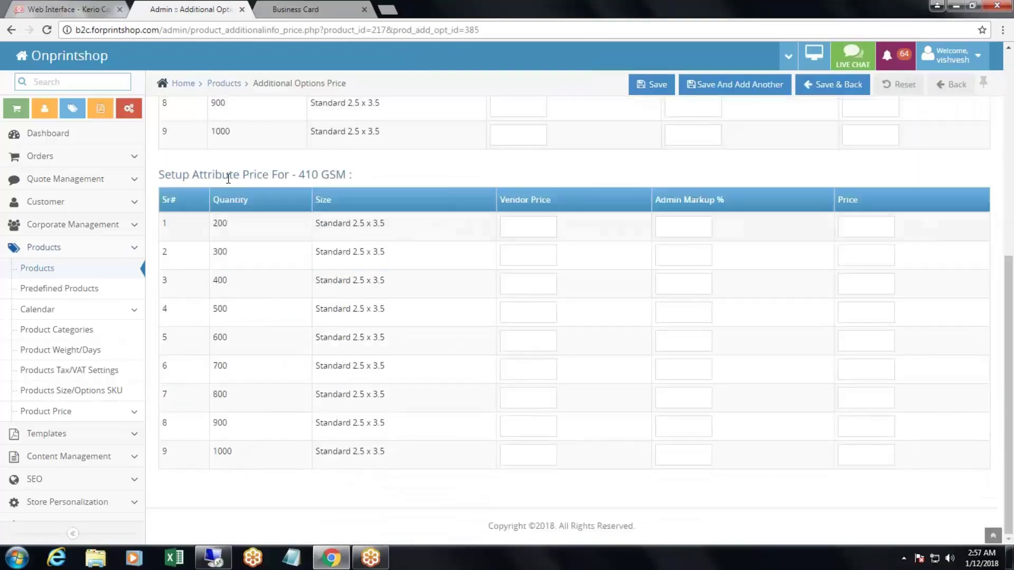
drag(170, 175, 434, 266)
click(446, 299)
scroll(445, 299, up, 7)
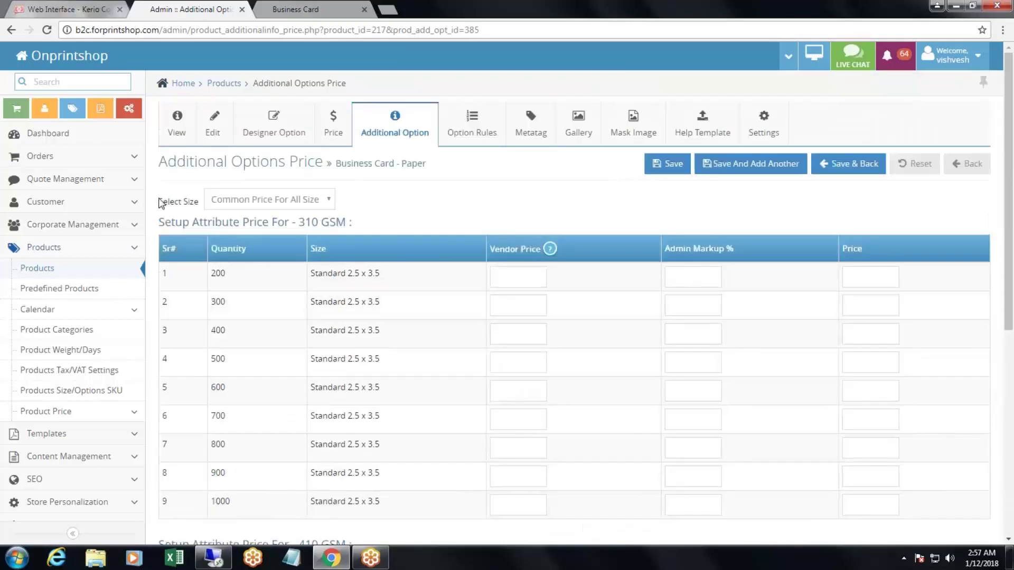
Step: Choose Standard 2.5 x 3.5 as the size for pricing the Paper attributes
drag(159, 202, 195, 204)
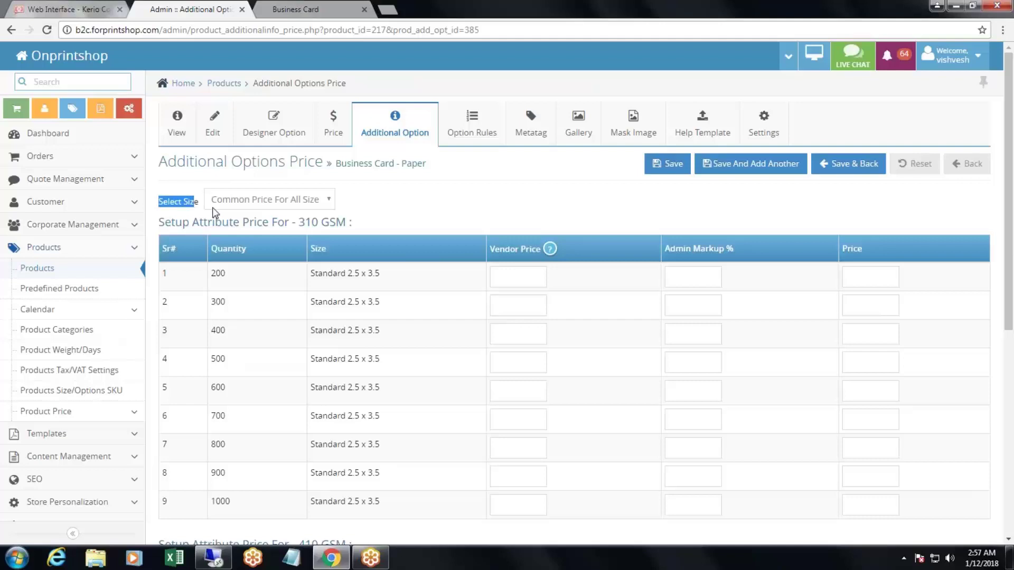
click(276, 203)
click(275, 200)
click(275, 200)
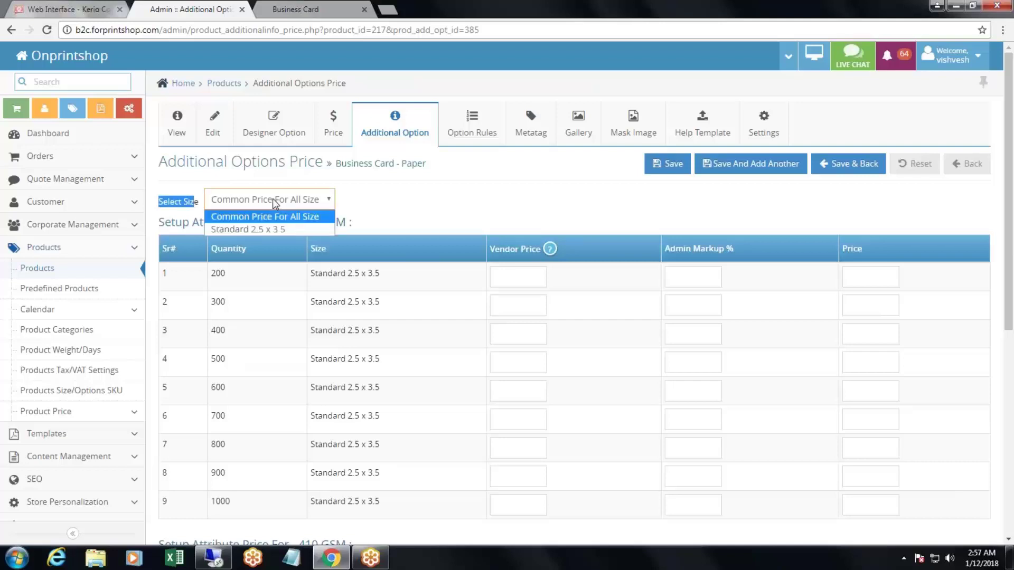
click(258, 229)
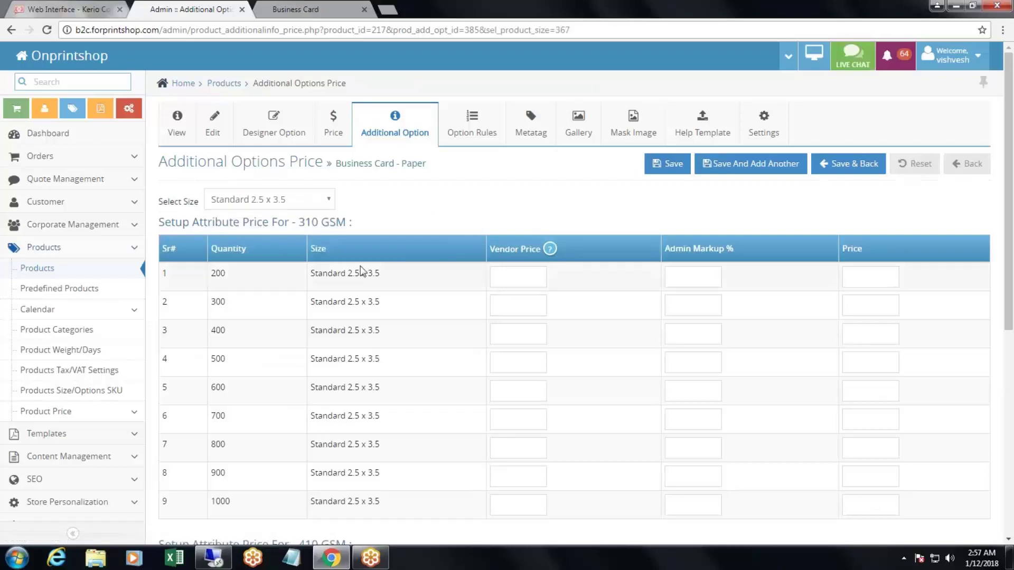
scroll(407, 336, down, 1)
scroll(428, 332, up, 1)
Step: In Designer Option, add a size titled 3.5x2.5 with bleed width 3.75 and height 2.75, then save
click(263, 136)
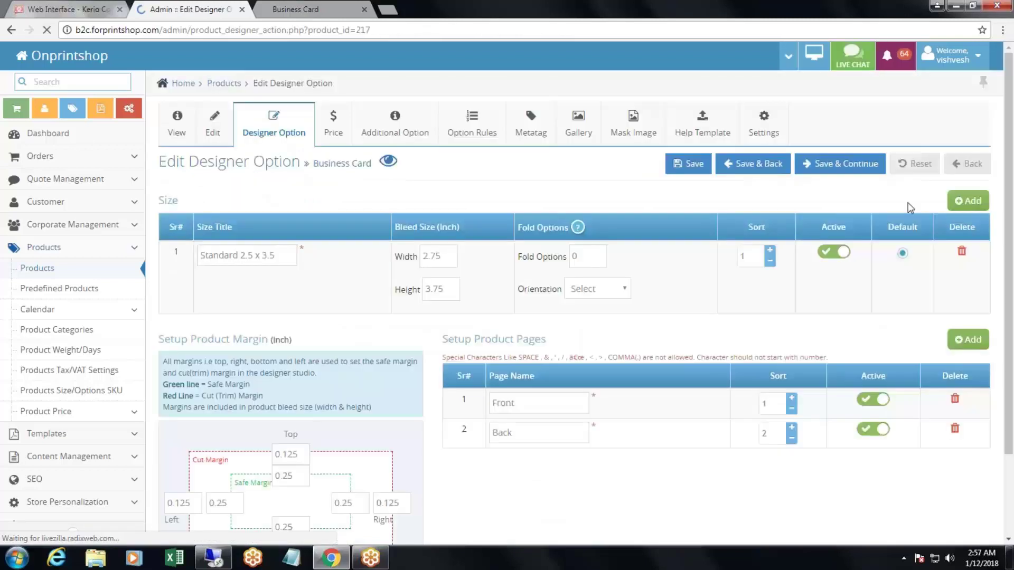
click(968, 200)
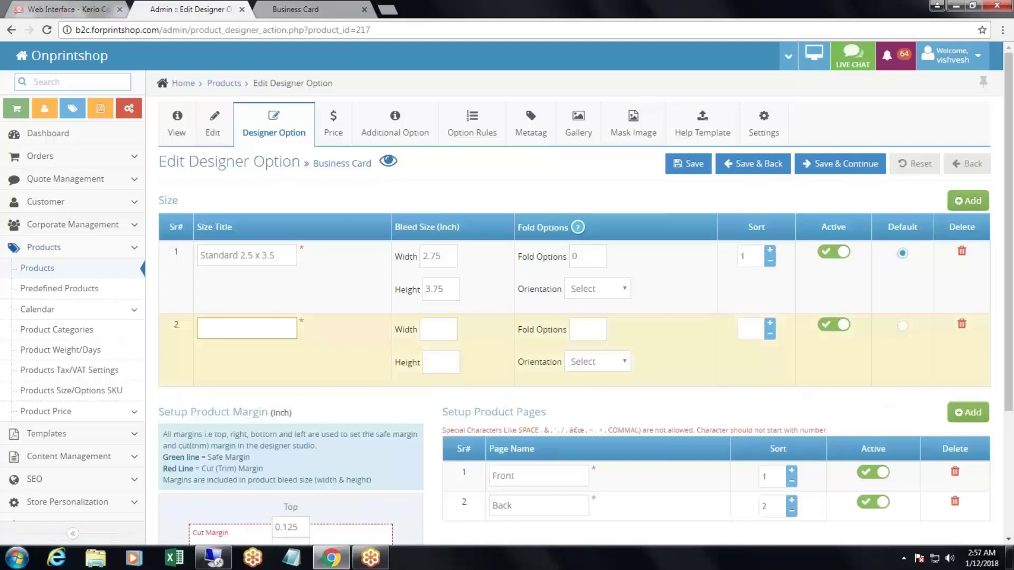
click(225, 332)
text(#)
text(.5)
key(BackSpace)
key(BackSpace)
key(BackSpace)
text(3.5x2)
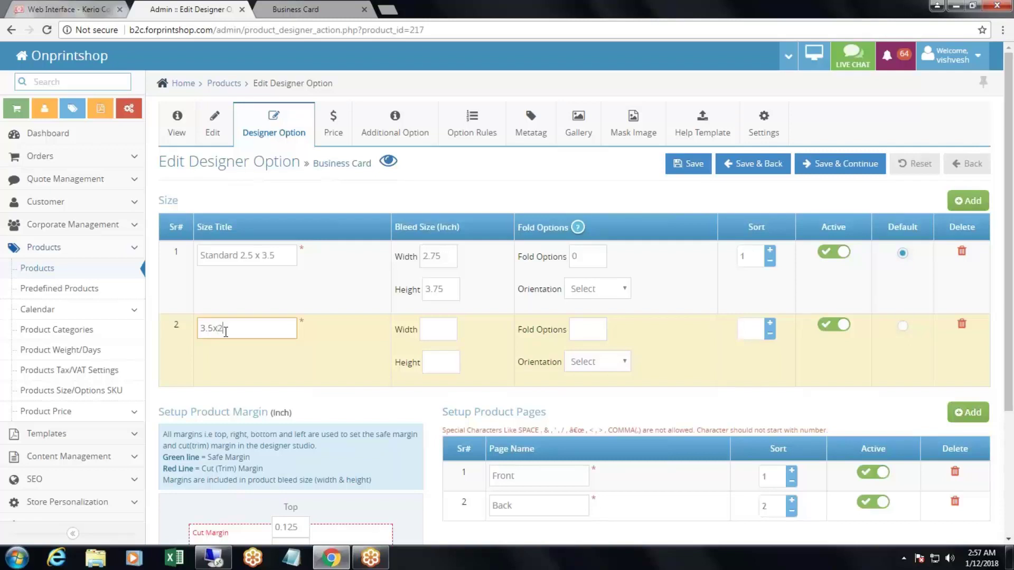
text(.5)
key(Tab)
text(3.75)
click(439, 364)
text(2.75)
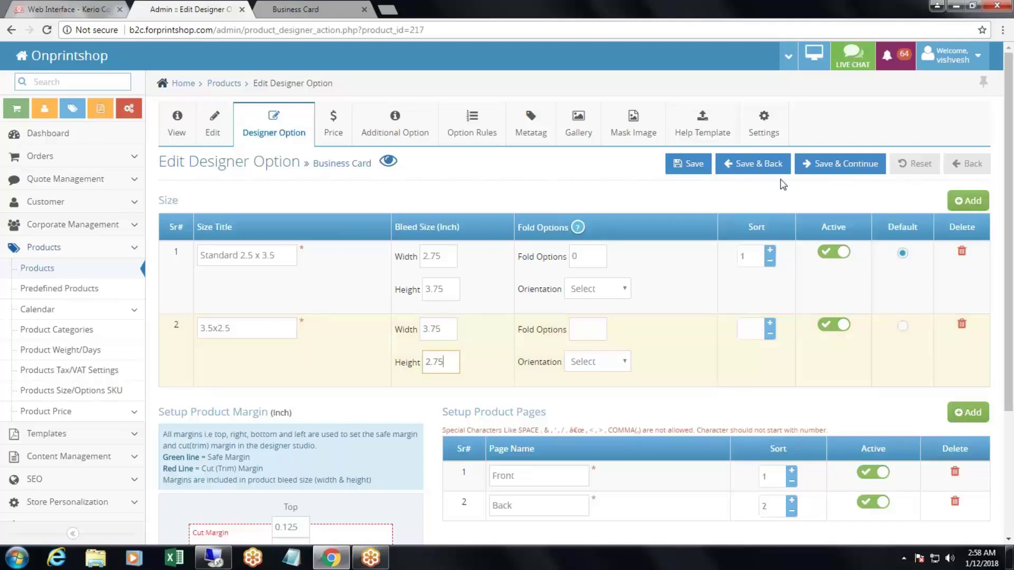
click(685, 167)
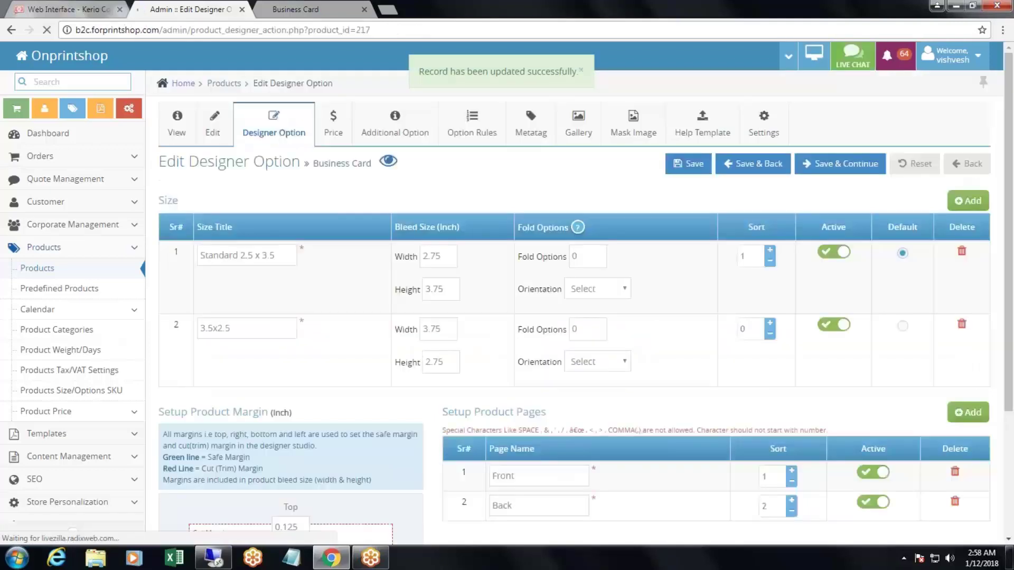
Step: Open the Attribute Price page for the Paper additional option
click(395, 124)
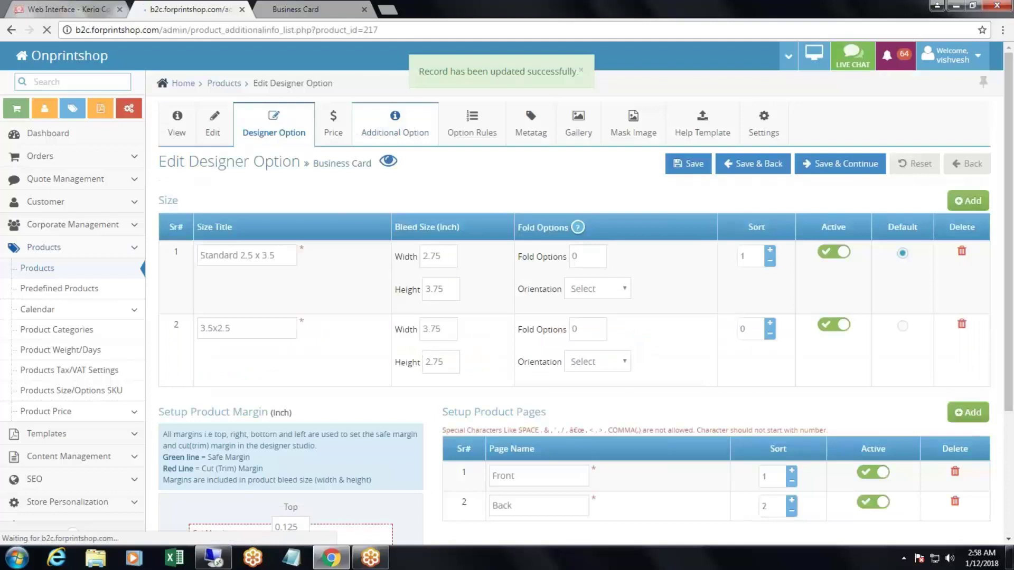
click(914, 260)
click(808, 299)
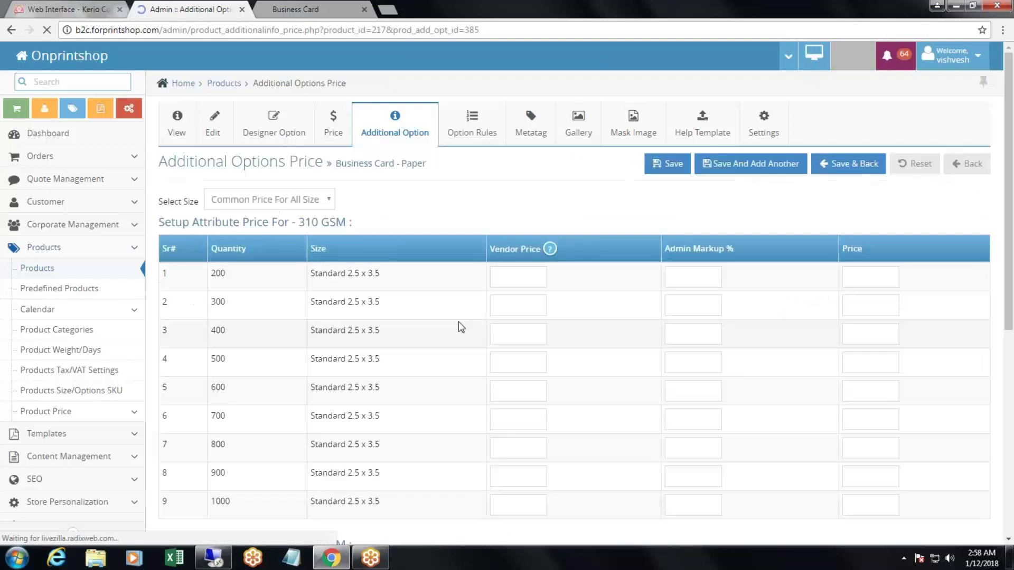
scroll(460, 328, down, 7)
scroll(370, 275, up, 7)
Step: Set Select Size to Standard 2.5 x 3.5 and save the Paper prices, returning to the list
click(257, 203)
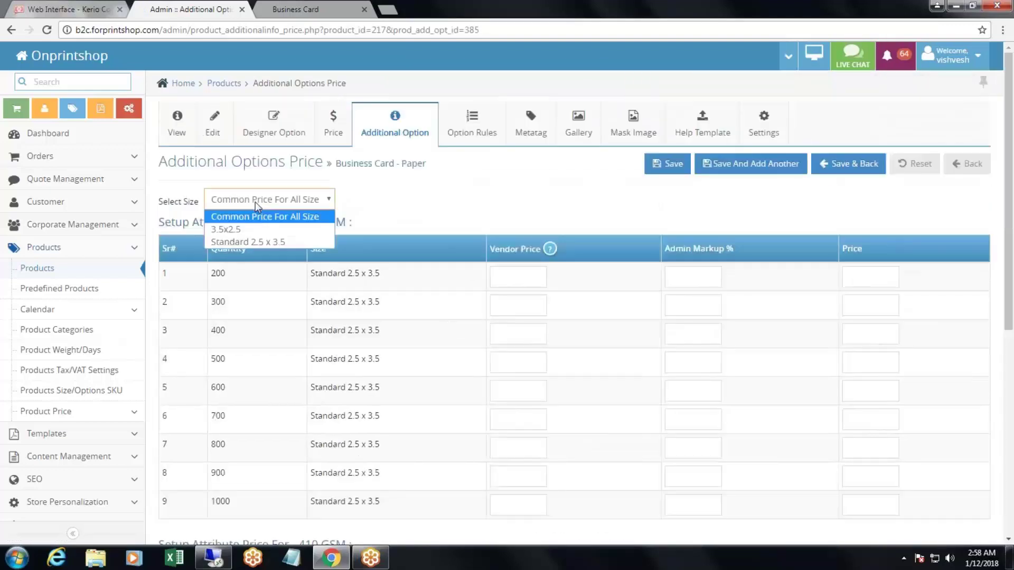
click(244, 229)
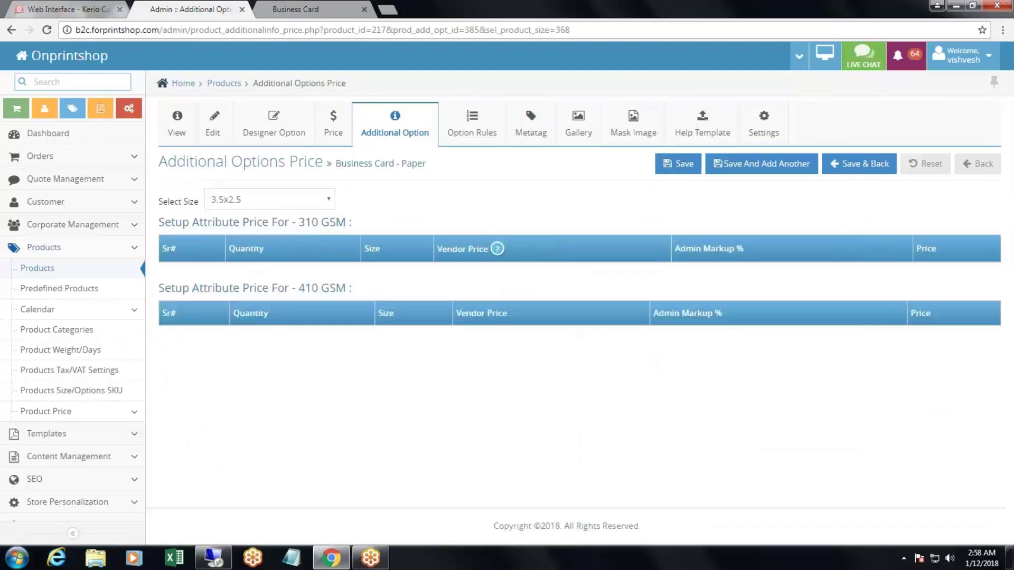
click(235, 206)
click(236, 245)
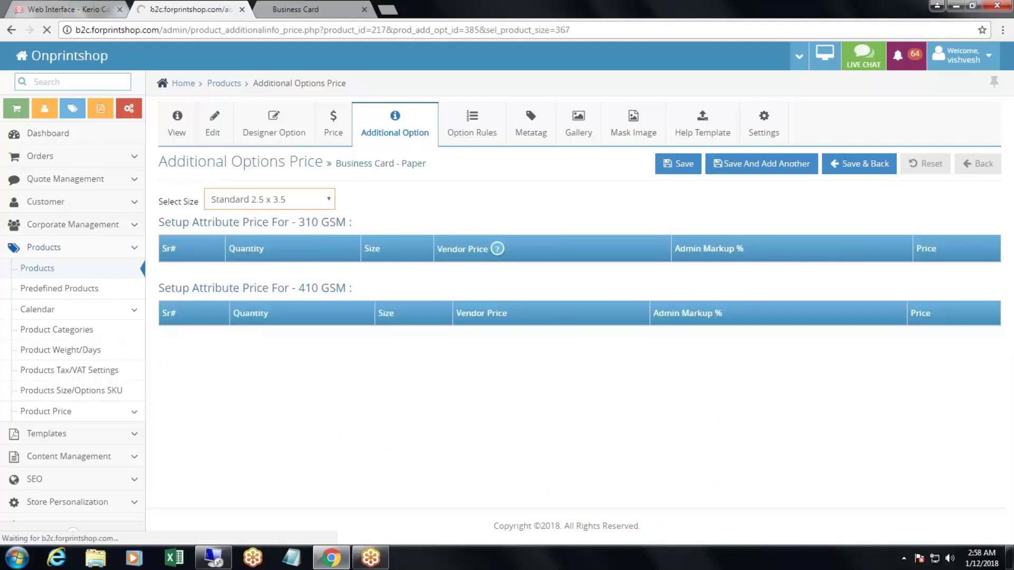
scroll(415, 314, down, 1)
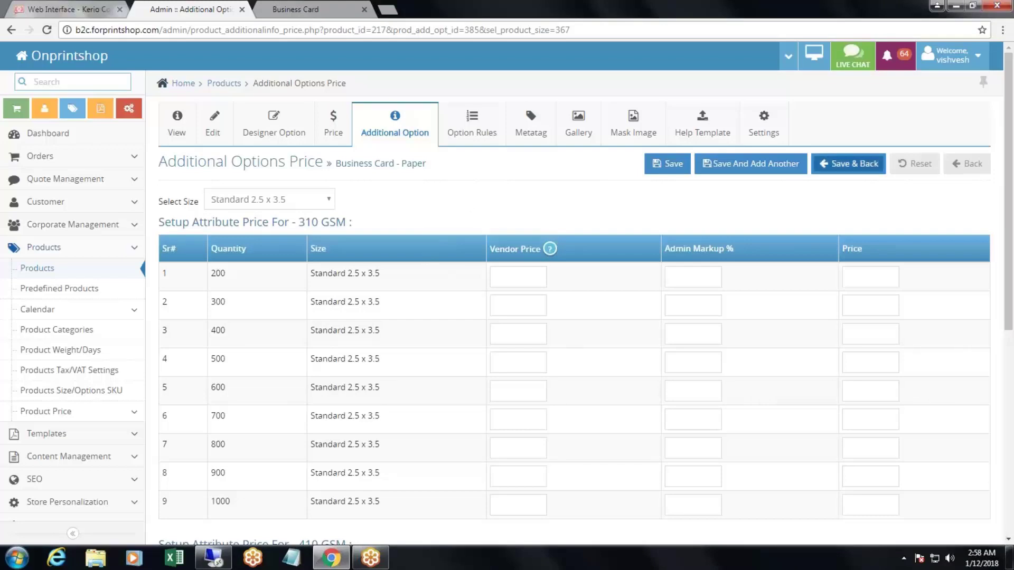
click(840, 164)
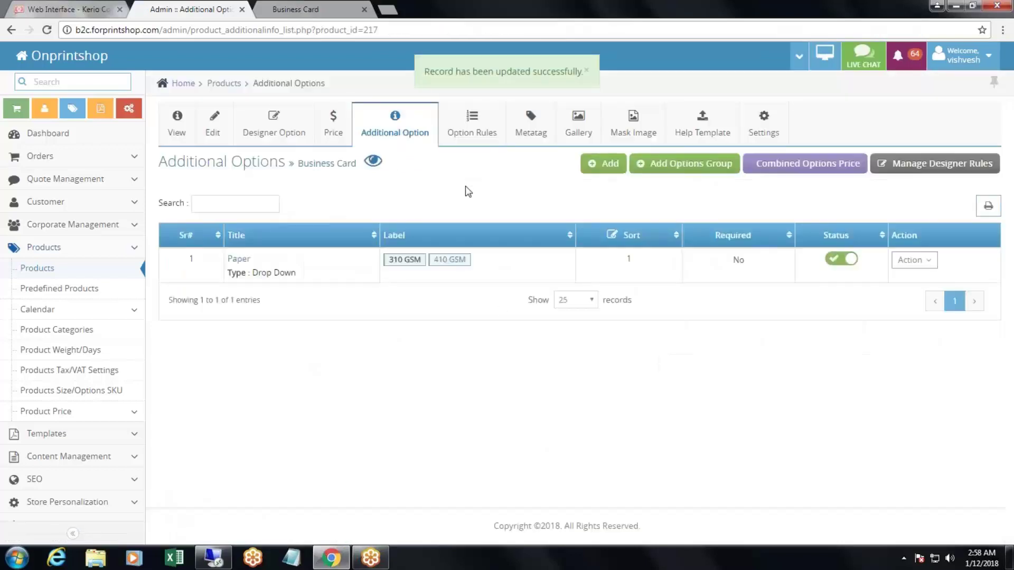
Step: Start a new additional option of Drop Down type with sort order 2
click(611, 165)
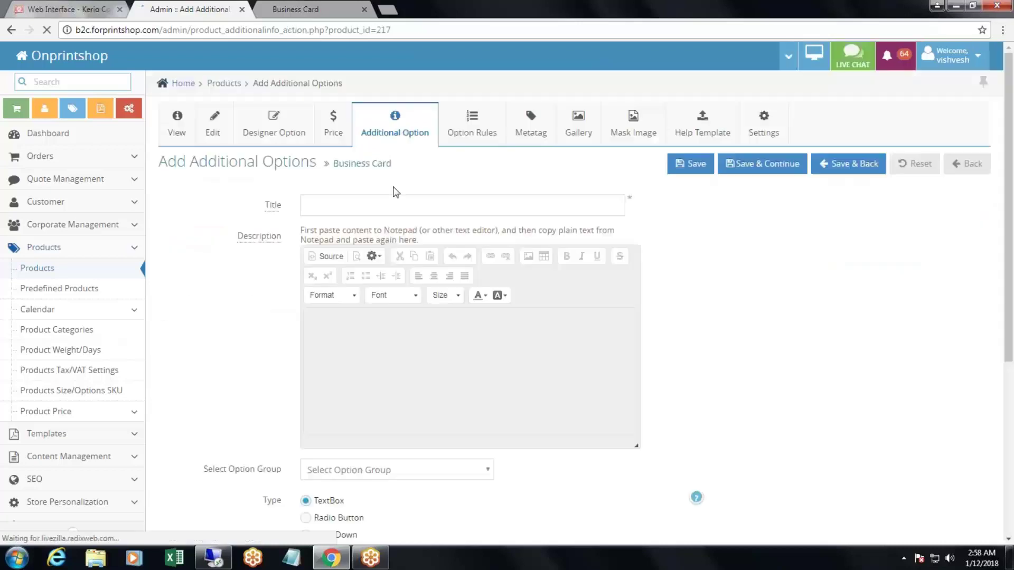
scroll(423, 279, down, 5)
scroll(414, 290, up, 1)
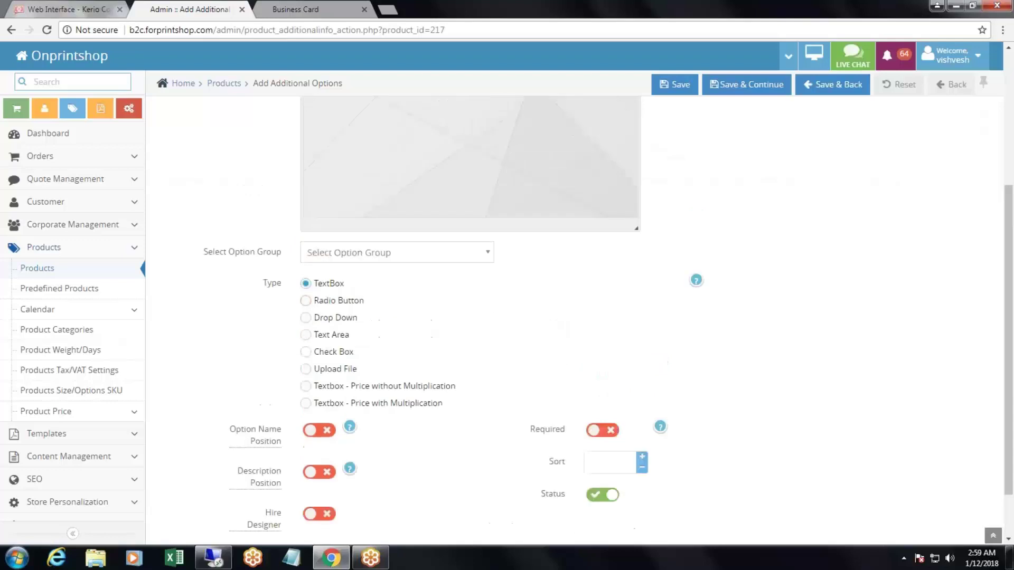
click(306, 317)
scroll(316, 326, down, 6)
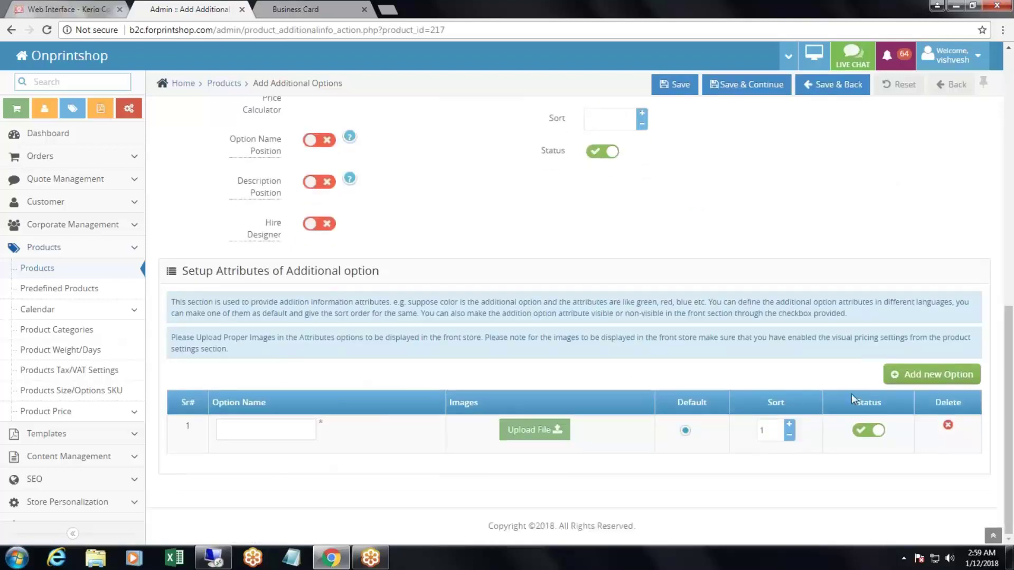
click(642, 114)
Step: Add three choice rows named Matt, Gloss and Spot UV
click(903, 376)
click(256, 430)
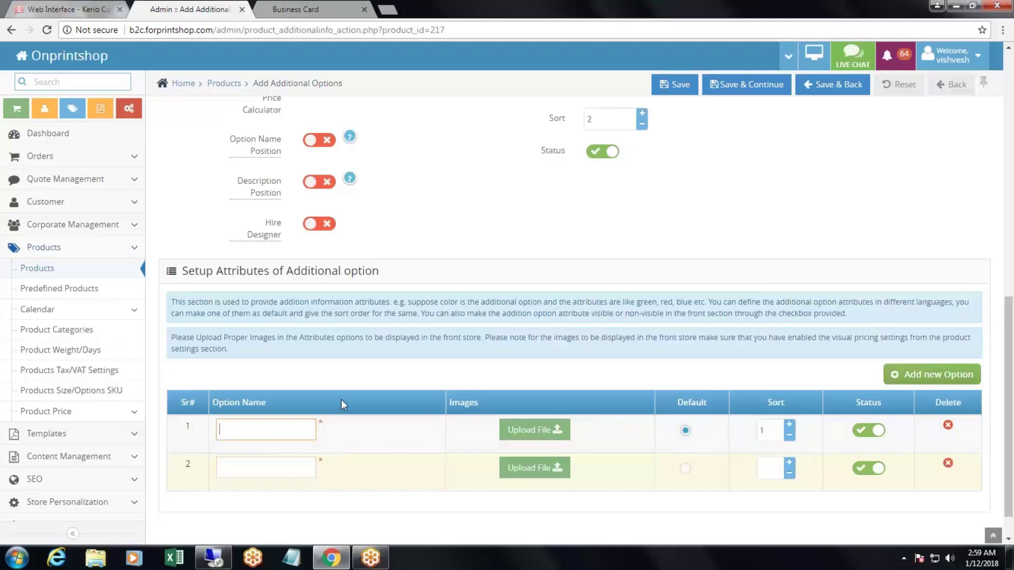
text(Gloss)
click(937, 375)
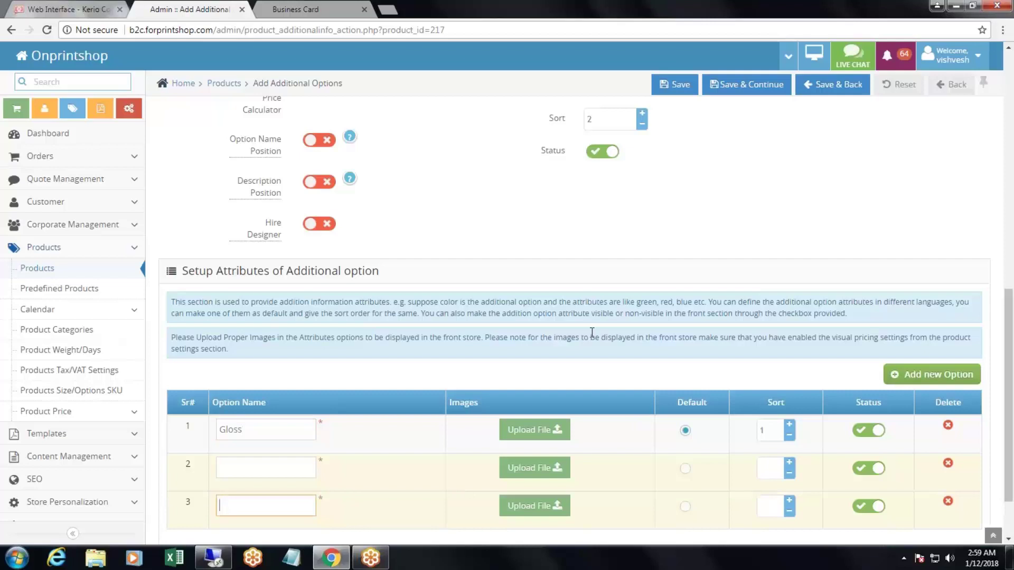
double_click(235, 430)
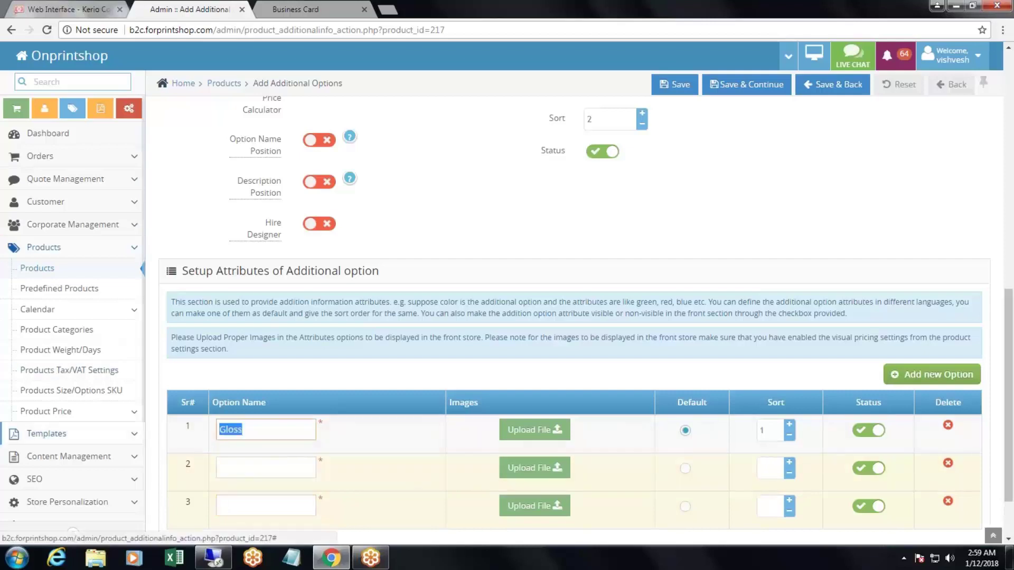
key(BackSpace)
text(Matt)
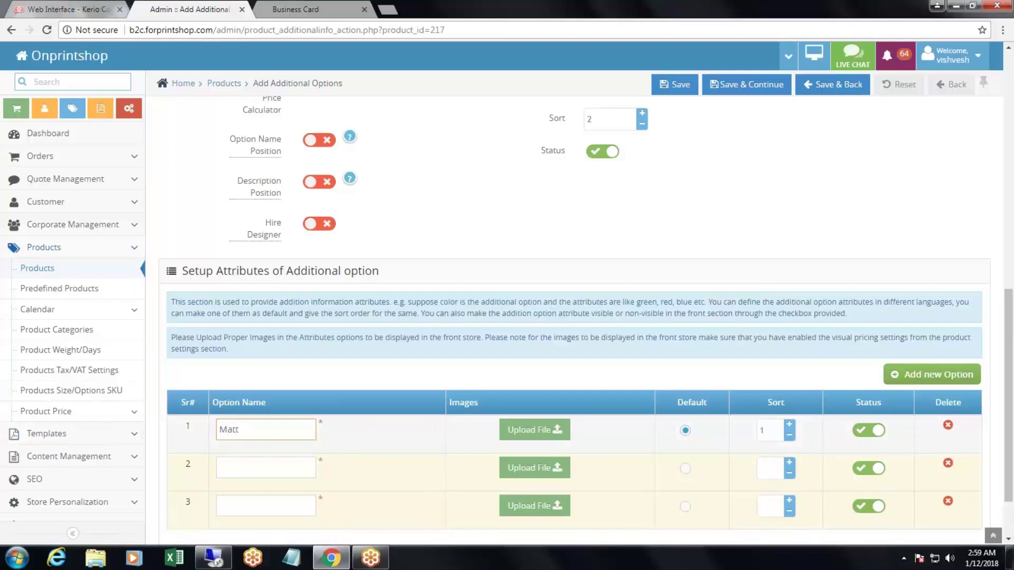
click(254, 466)
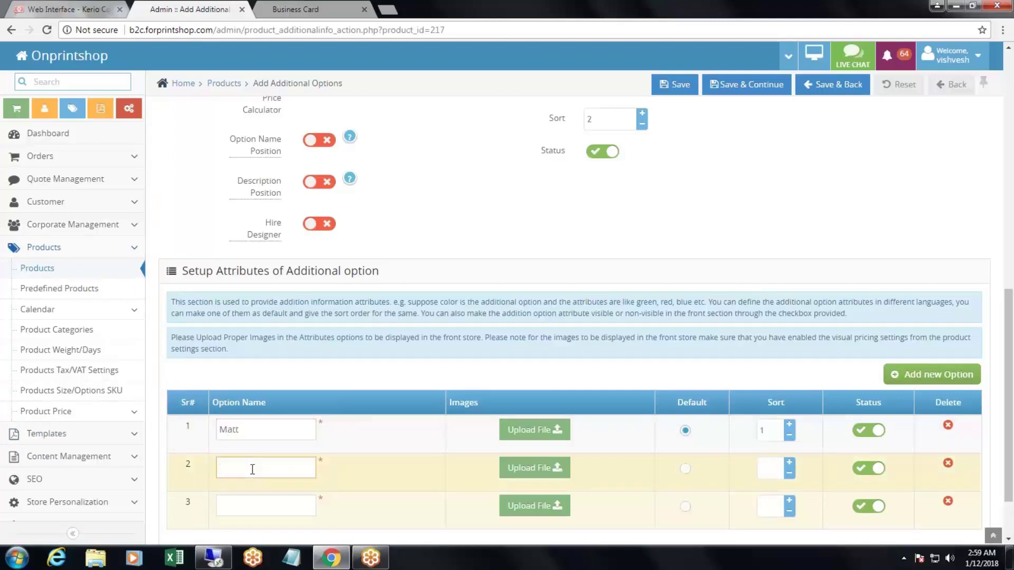
text(Gloss)
click(271, 508)
text(Spo)
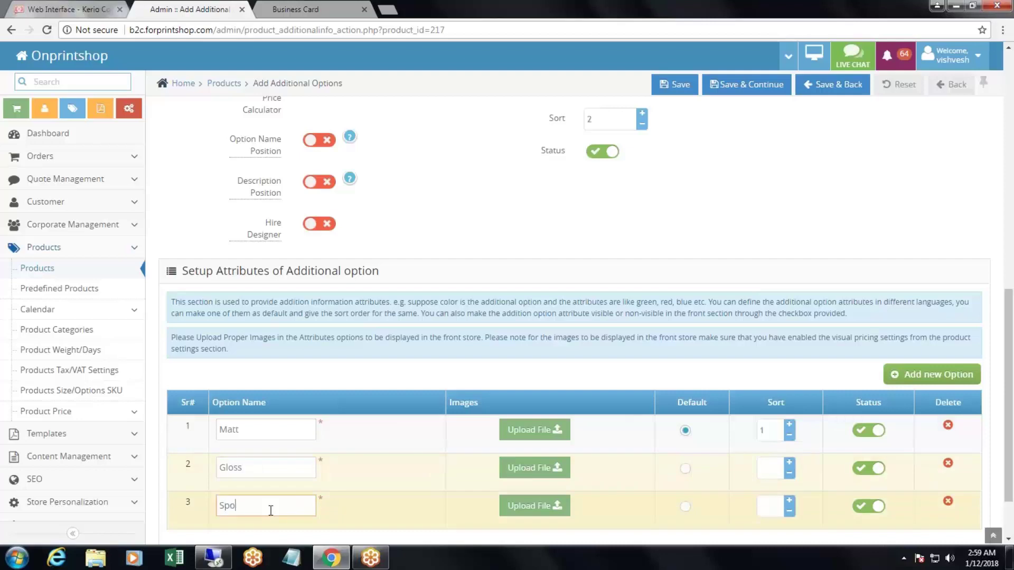
text(t UV)
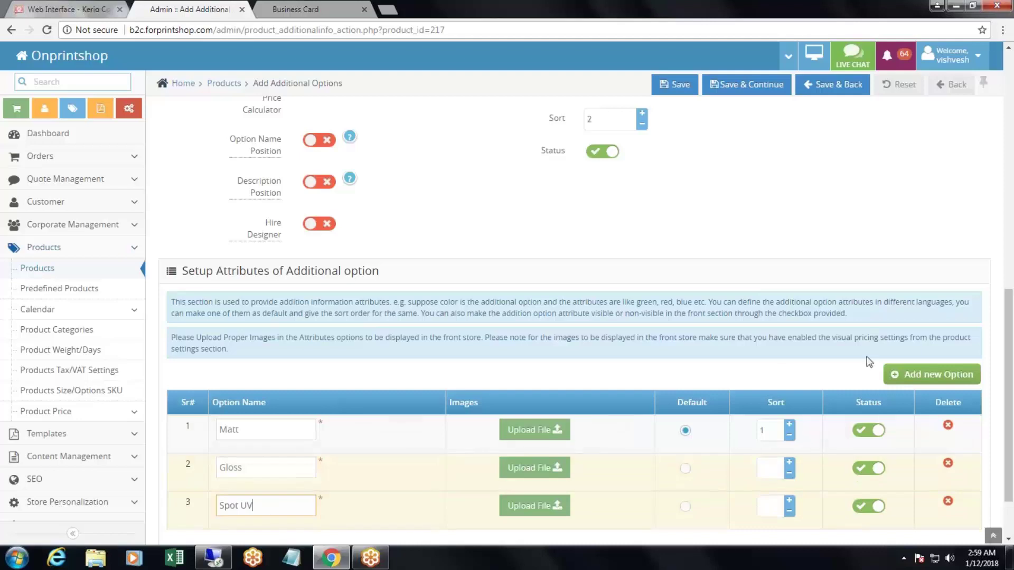
Step: Give Gloss sort 2 and Spot UV sort 3, then save the Lamination option
scroll(799, 290, up, 3)
scroll(799, 380, down, 5)
click(789, 387)
click(790, 387)
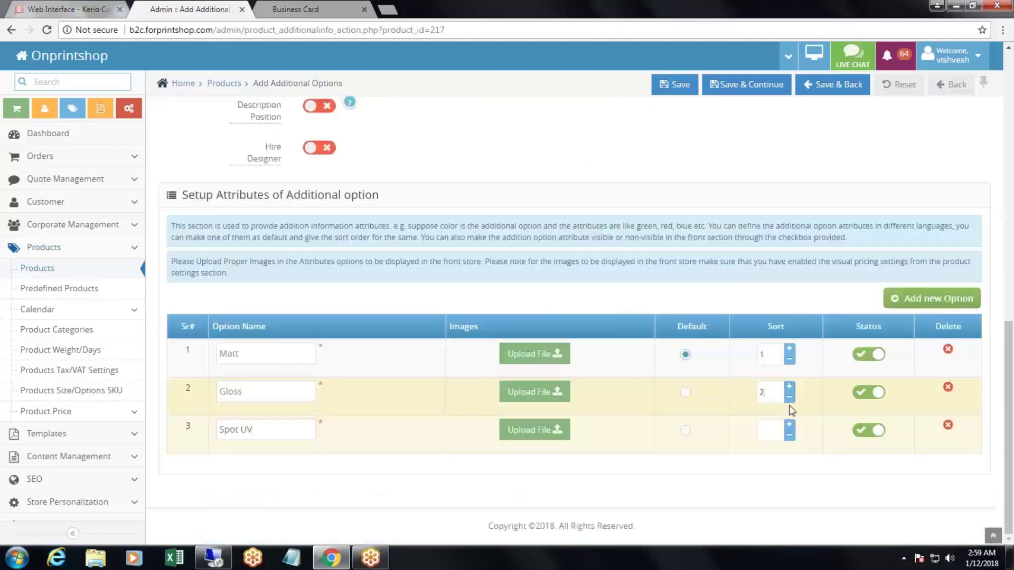
click(789, 425)
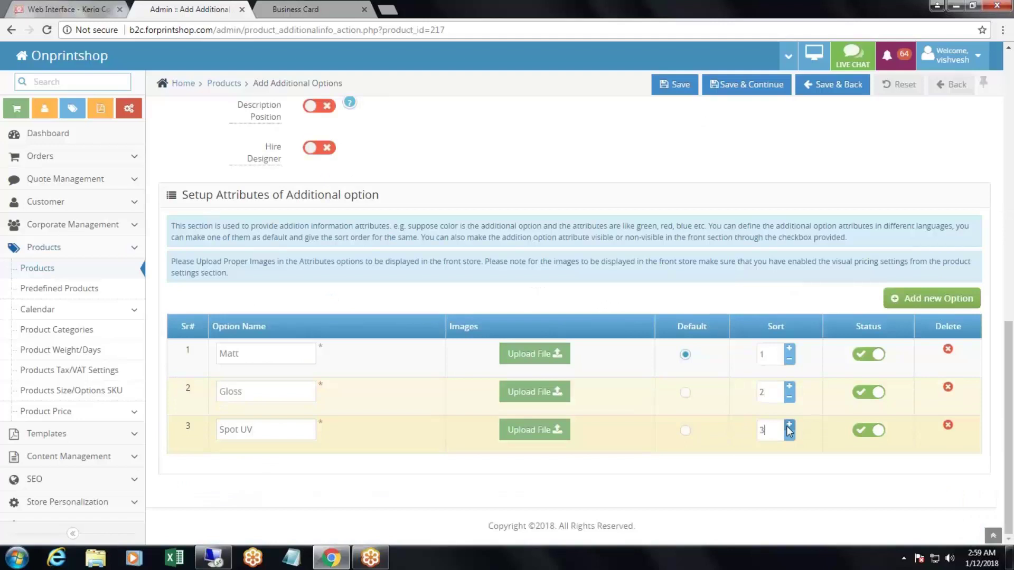
click(833, 85)
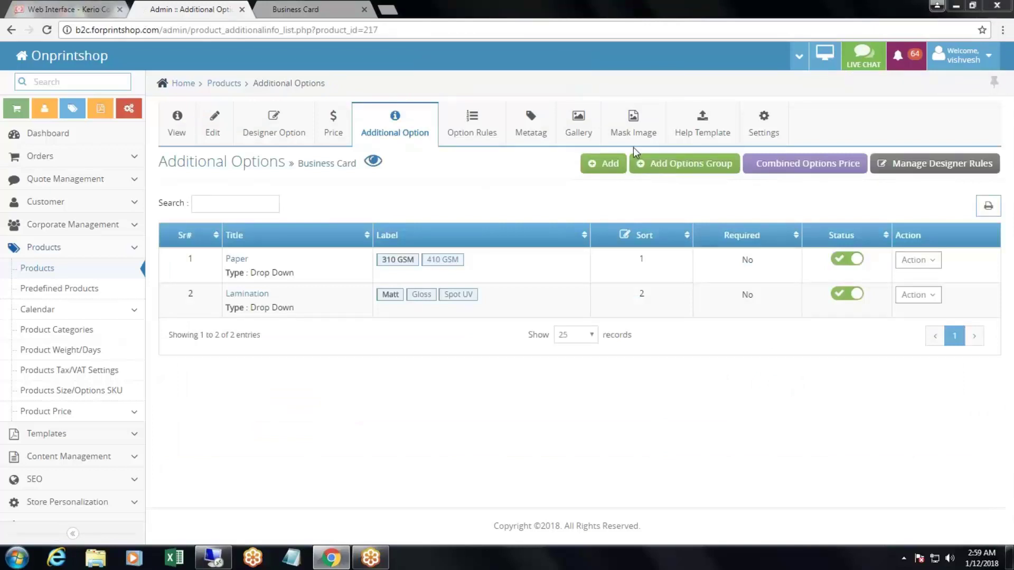
Step: Start a new additional option titled Printing Sides of Drop Down type
click(616, 165)
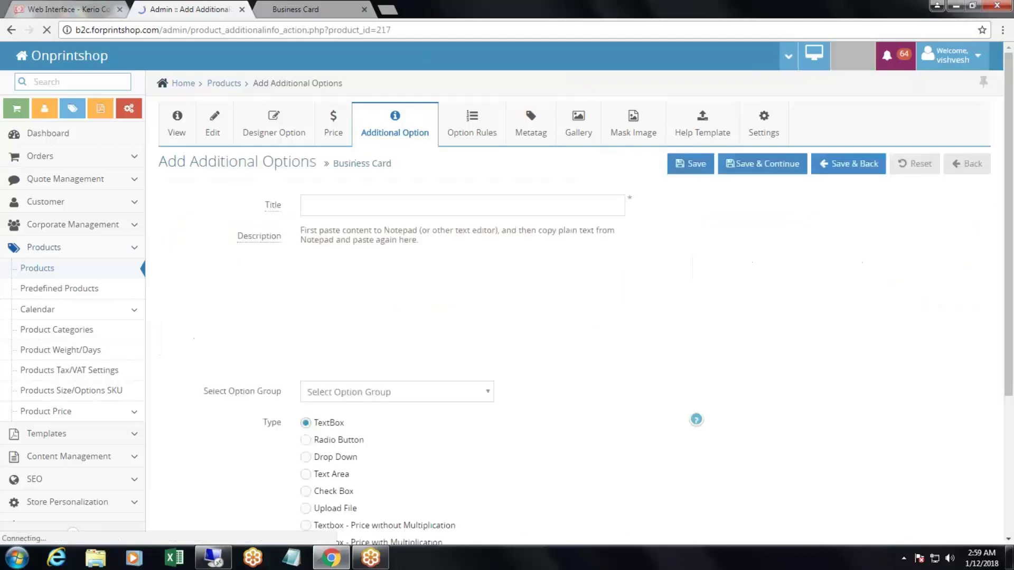
click(344, 204)
text(Printing )
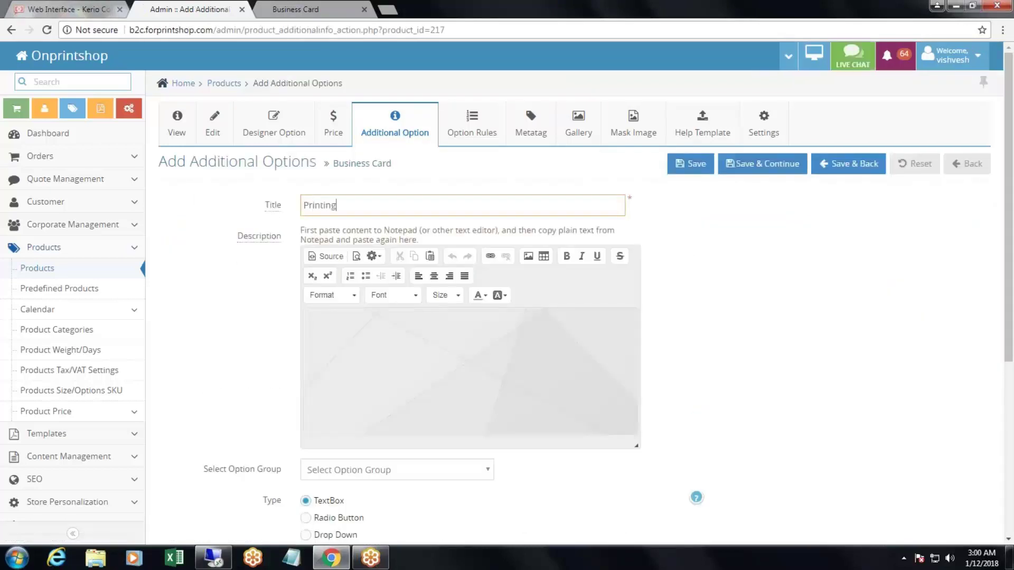
text(Sides)
scroll(804, 317, down, 5)
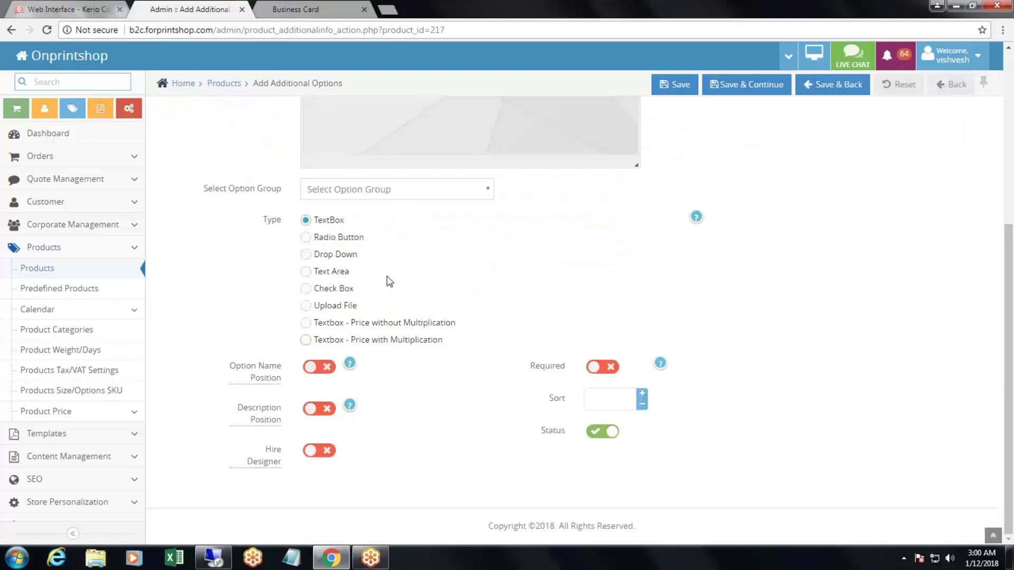
click(333, 254)
scroll(333, 254, down, 4)
Step: Add choices Front Only and Front and Back Both, set the option sort to 3, and save
click(265, 428)
text(Front Only)
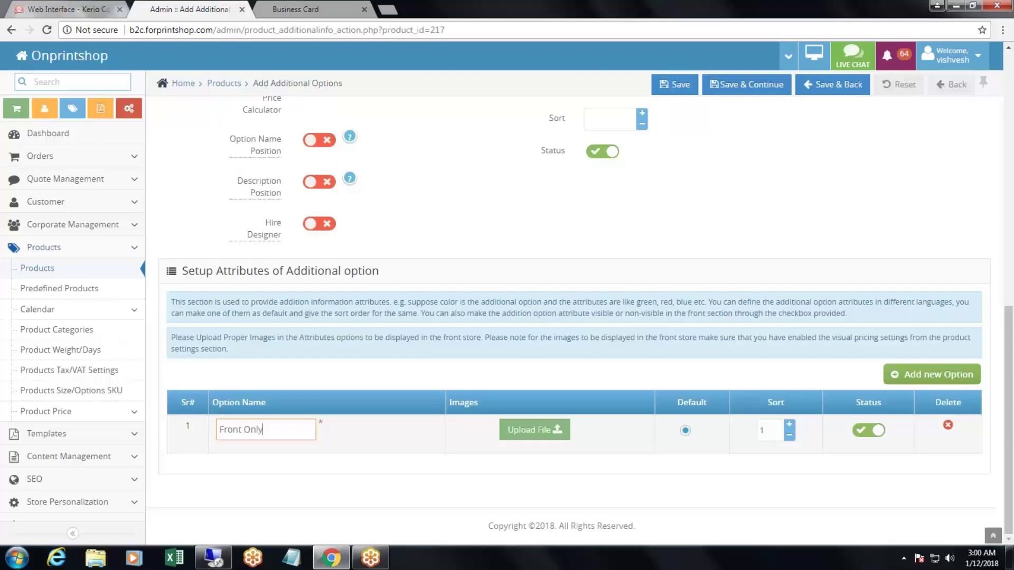
click(932, 374)
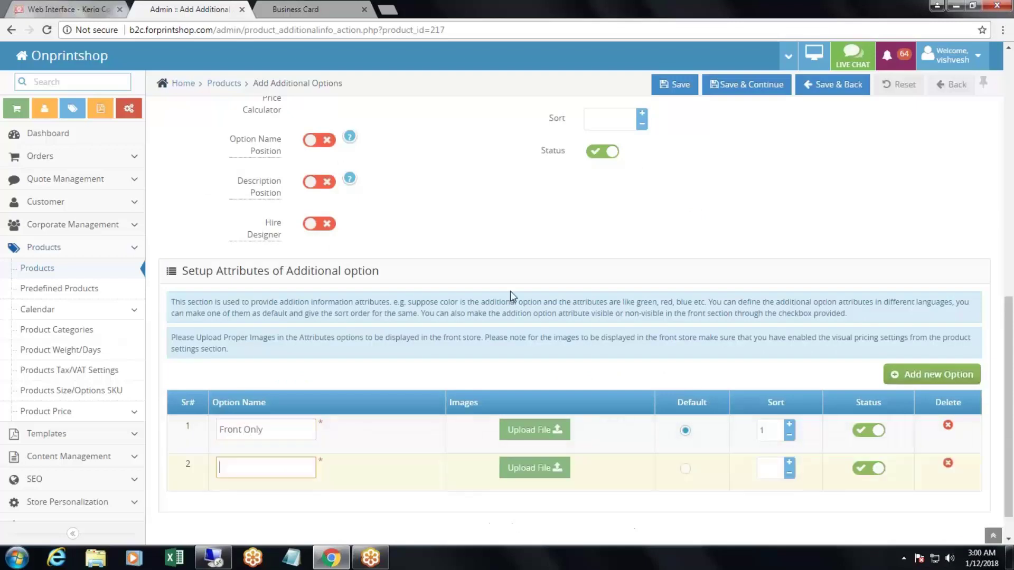
text(Front and Back Both)
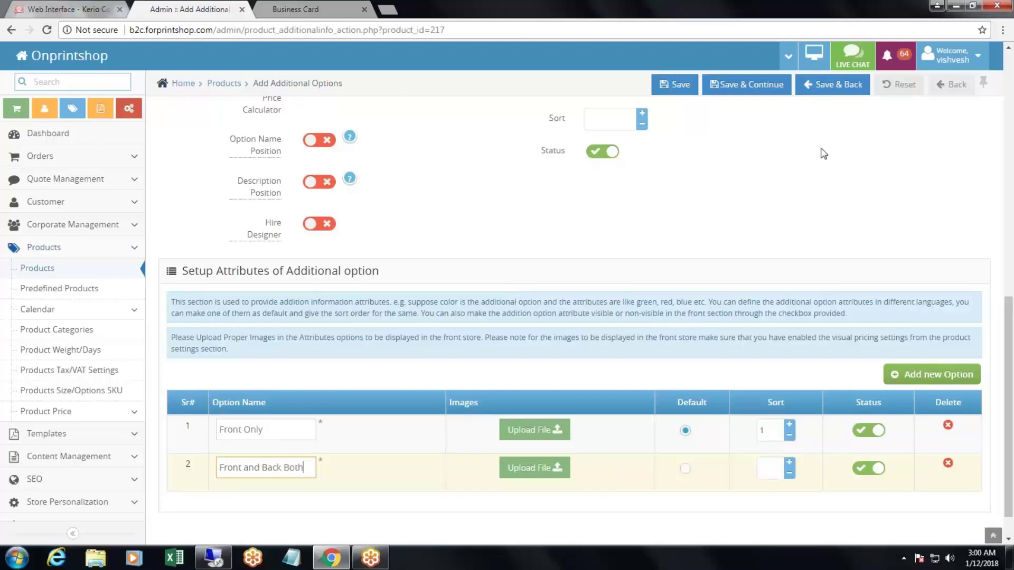
click(789, 464)
click(789, 465)
click(642, 113)
click(642, 114)
click(642, 113)
click(832, 85)
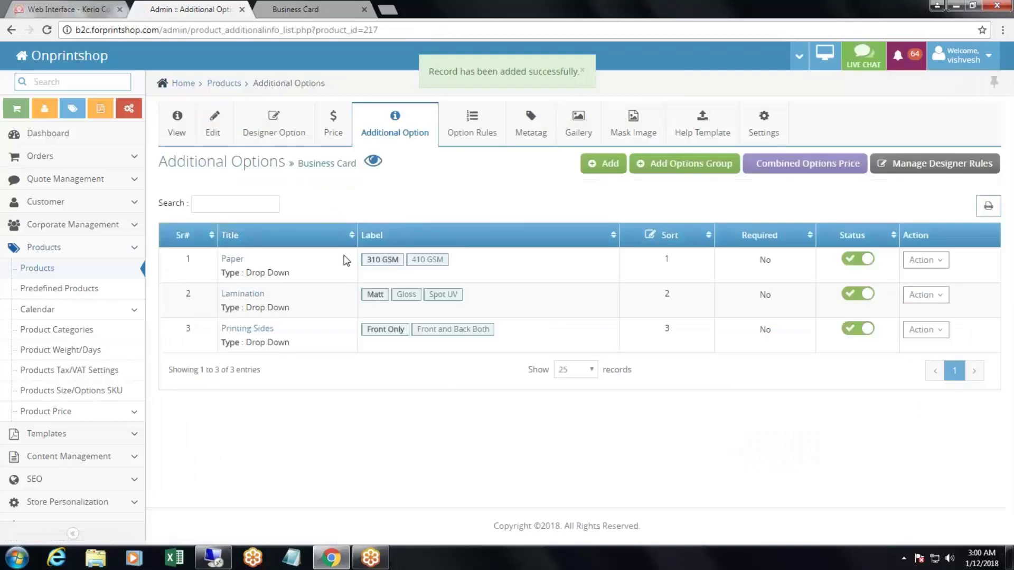
drag(187, 255, 310, 307)
click(310, 307)
double_click(243, 259)
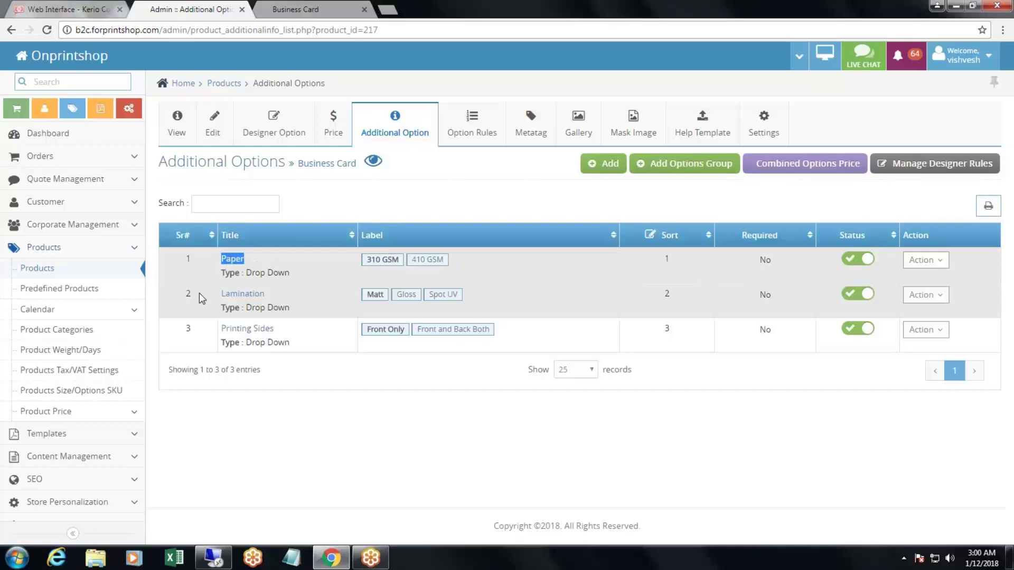
click(279, 268)
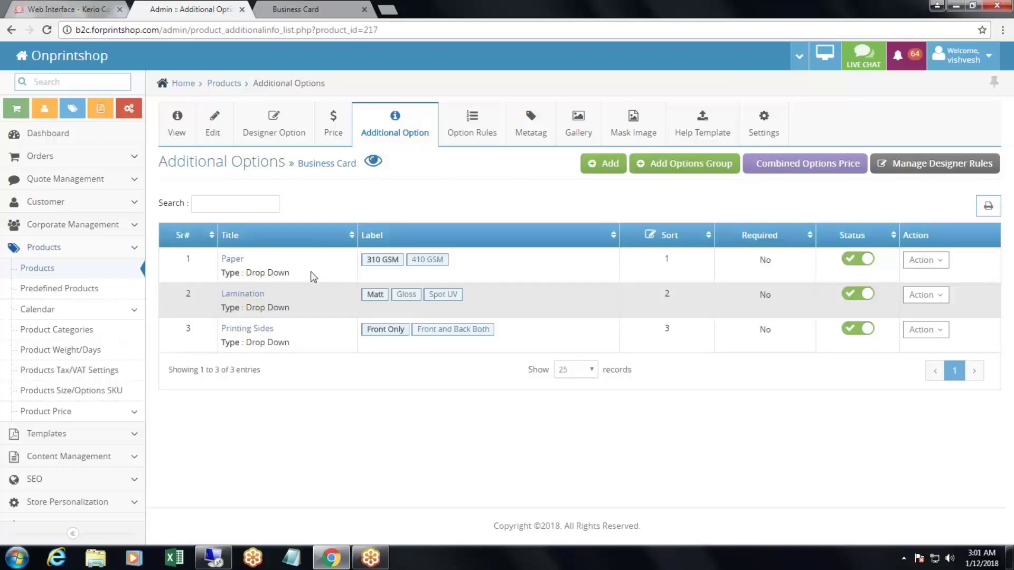
Step: Create the 'Paper and Lamination' price group with Paper and Lamination ticked and Paper as default
click(808, 163)
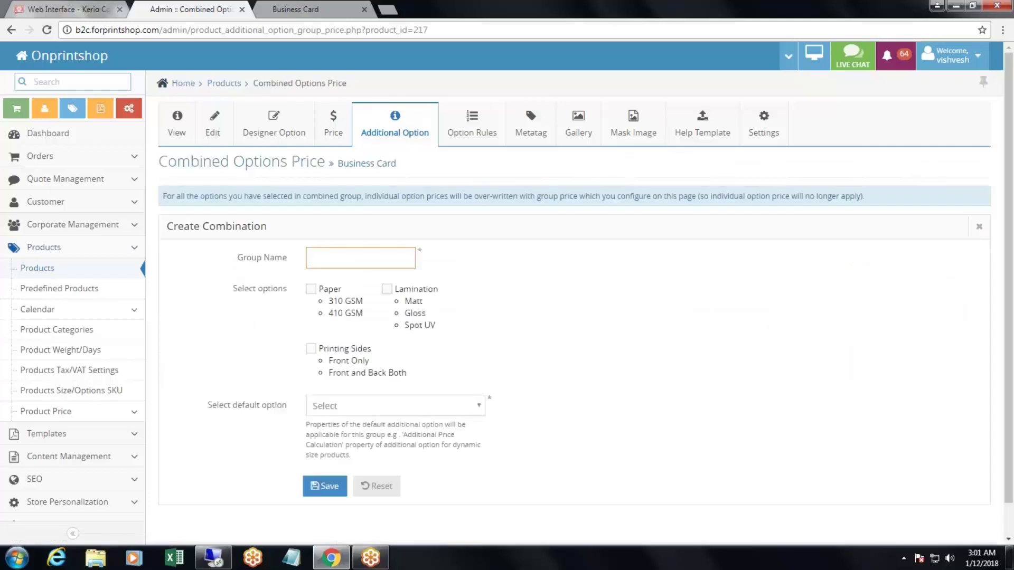
text(Paper and Lamination)
click(507, 281)
scroll(507, 281, down, 1)
click(311, 255)
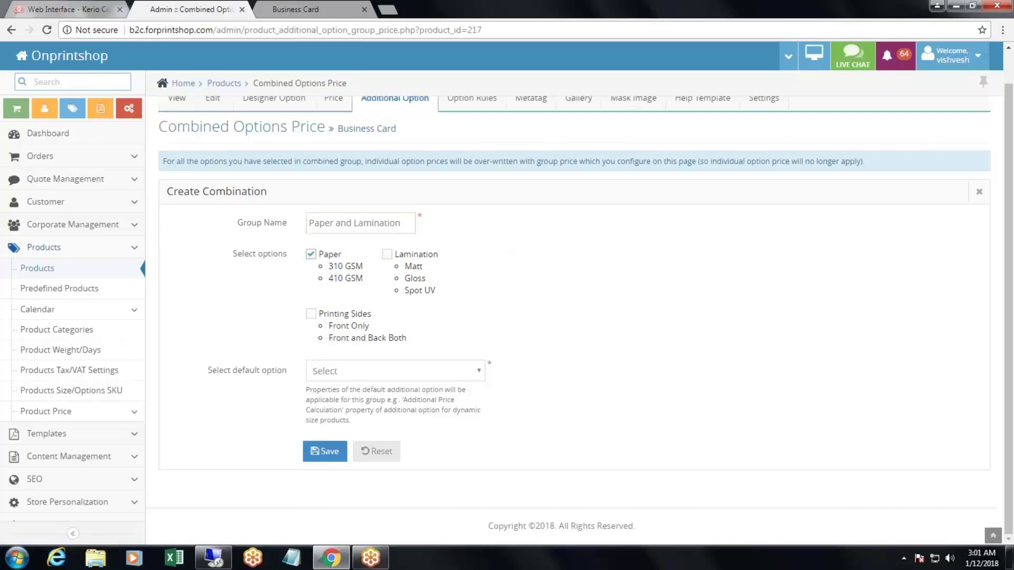
click(397, 258)
click(375, 372)
click(371, 401)
click(326, 453)
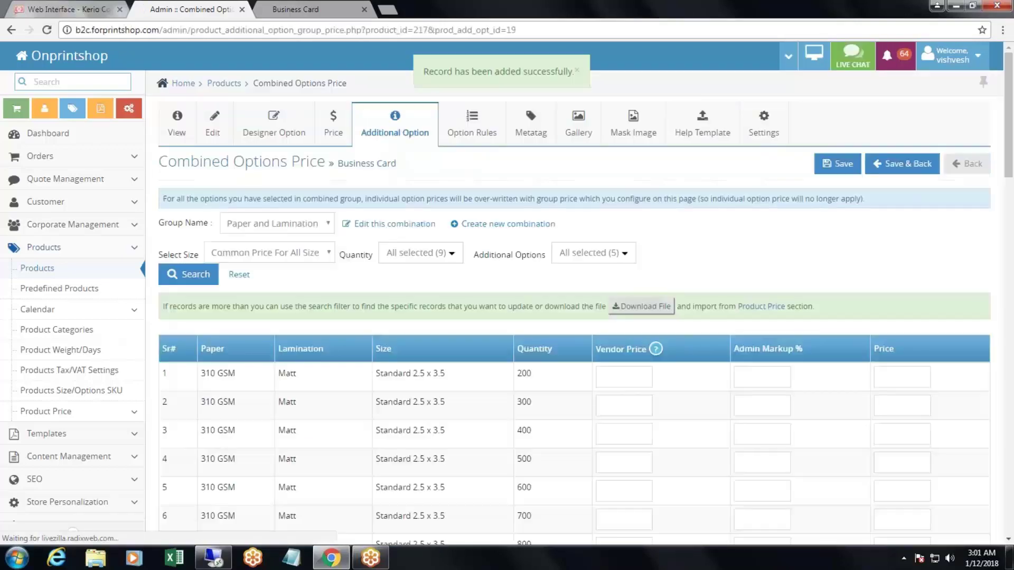
Step: Scroll through the combined price table, checking the first row and the 310 GSM Gloss 200 row
scroll(357, 325, down, 14)
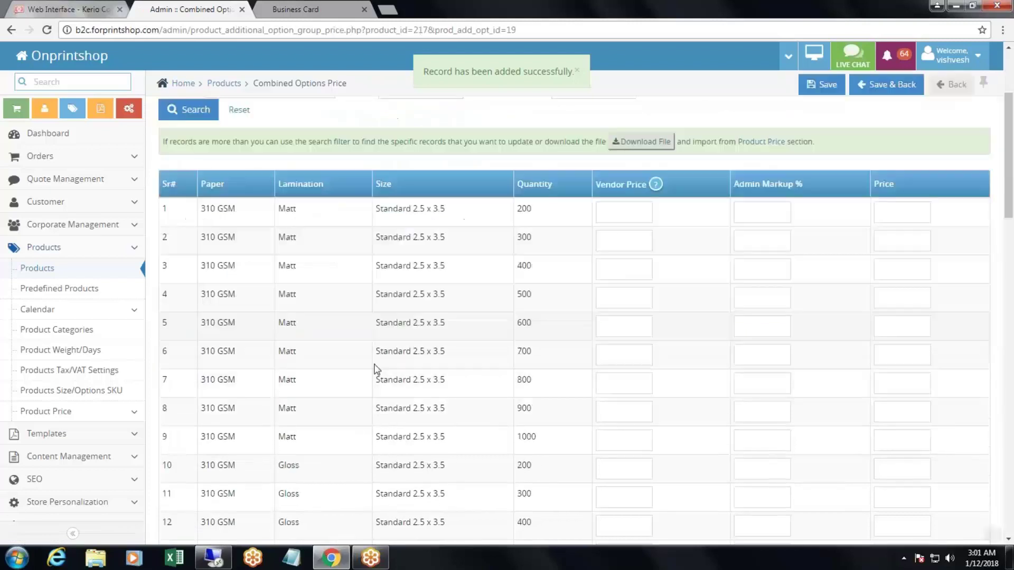
scroll(342, 322, up, 14)
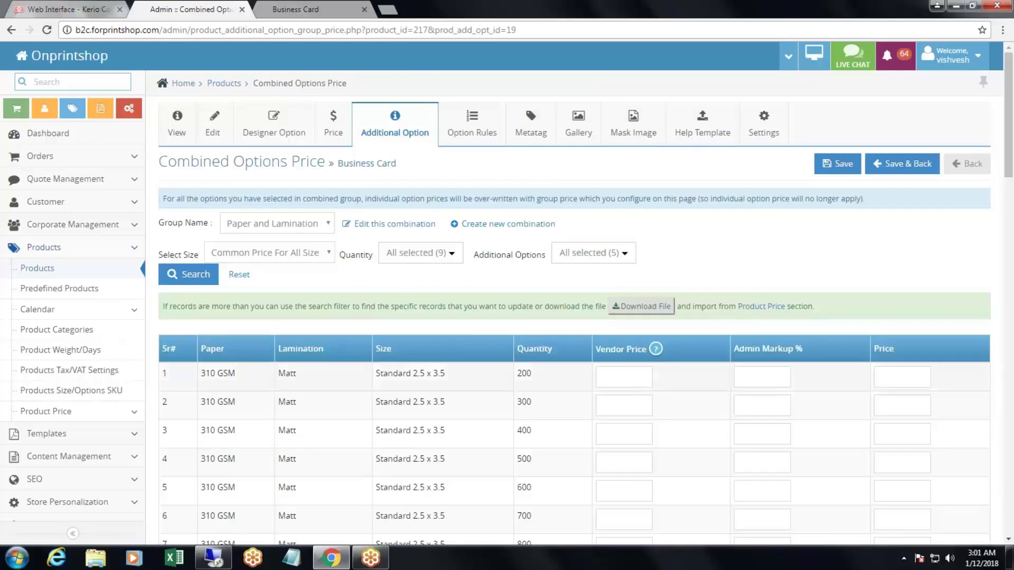
drag(207, 375, 538, 379)
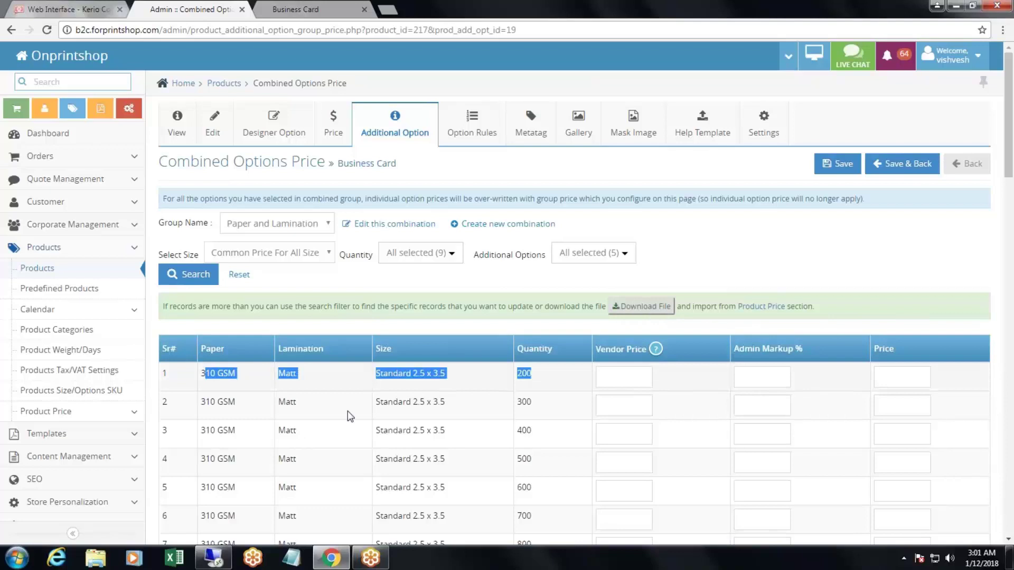
scroll(335, 413, down, 3)
scroll(335, 413, down, 5)
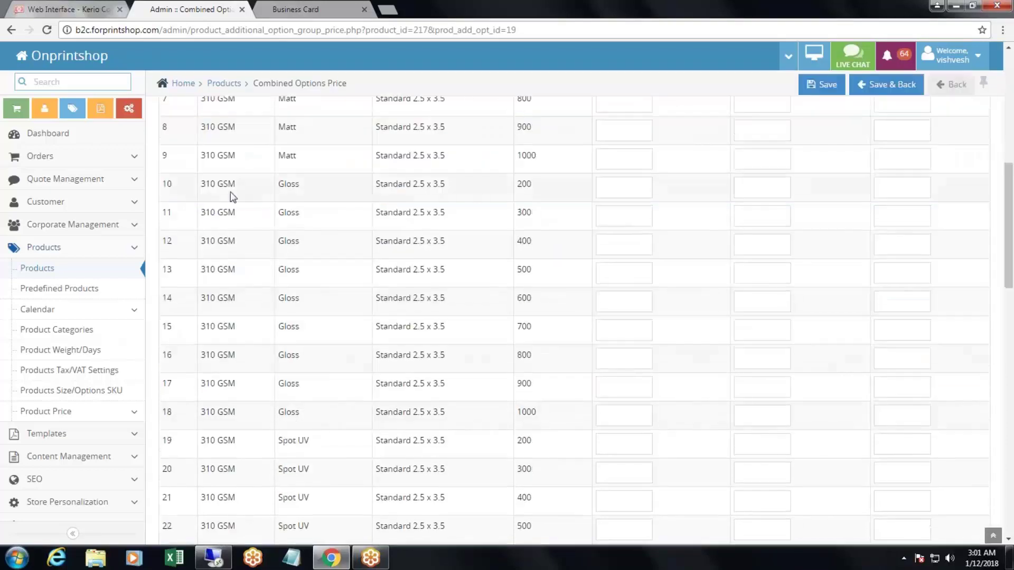
drag(253, 189, 549, 191)
scroll(332, 310, down, 12)
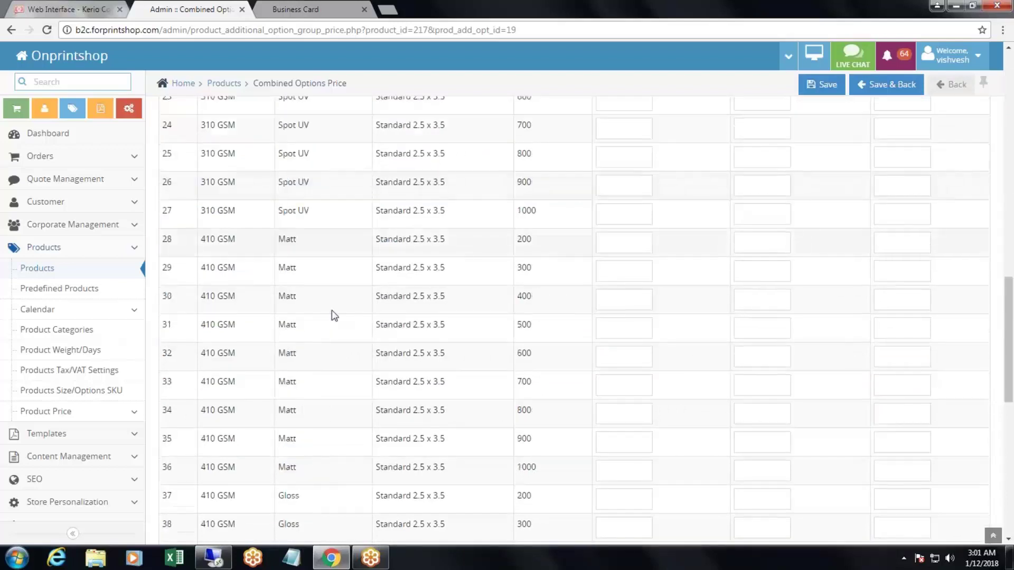
scroll(332, 328, up, 20)
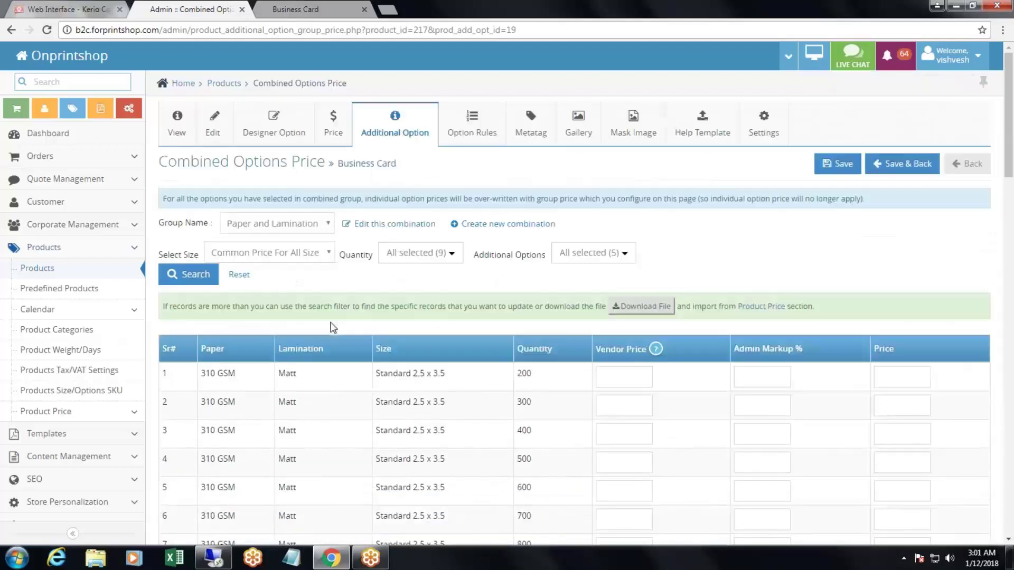
Step: Filter the table to Standard 2.5 x 3.5 and find row 40: 410 GSM, Gloss, 500
click(327, 256)
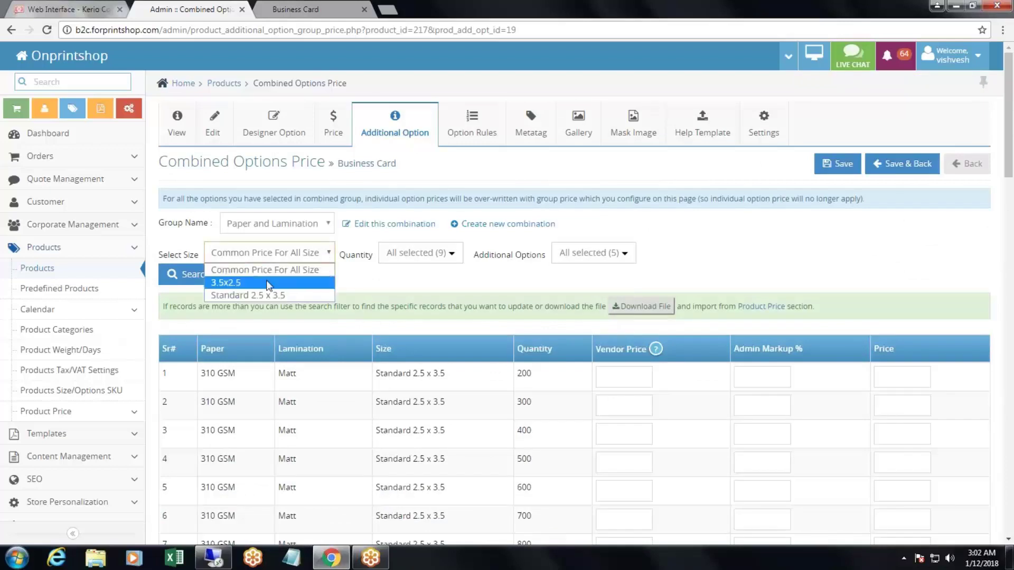
click(248, 295)
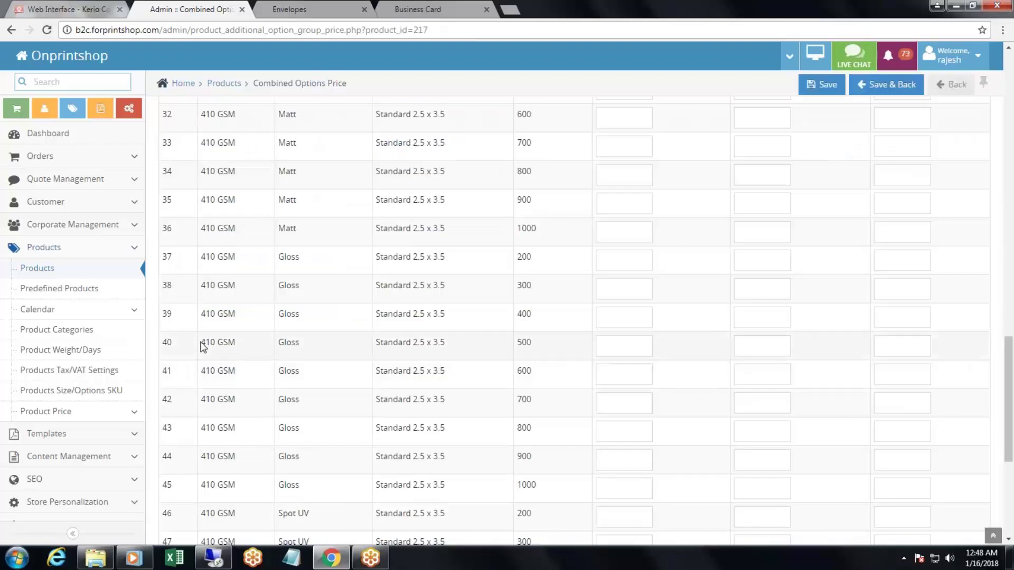
triple_click(202, 346)
double_click(281, 346)
double_click(521, 343)
scroll(687, 296, up, 18)
Step: Enter a price of 5 for row 40 (410 GSM, Gloss, 500) and save
scroll(686, 296, up, 3)
scroll(201, 243, down, 20)
click(887, 156)
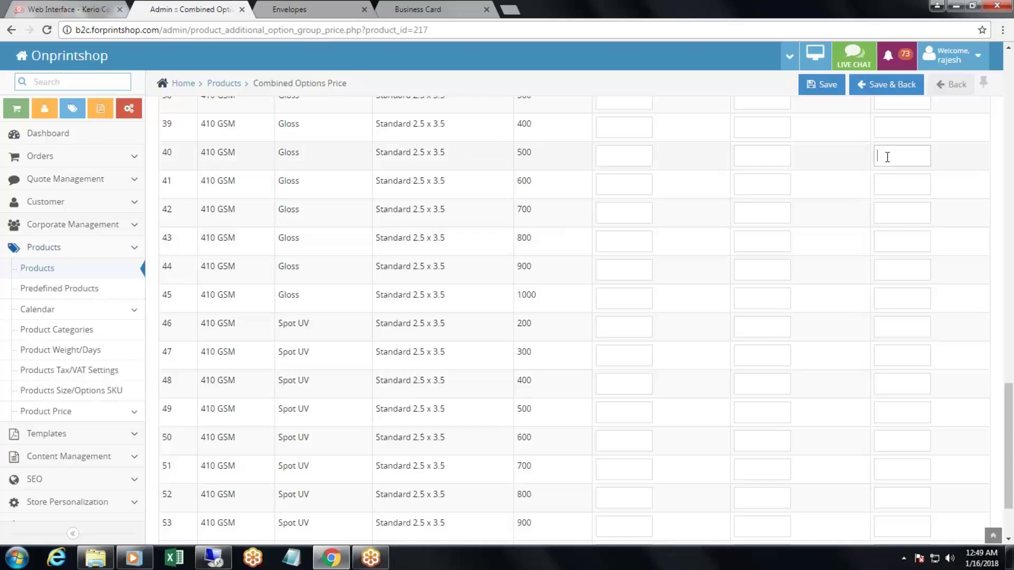
text(5)
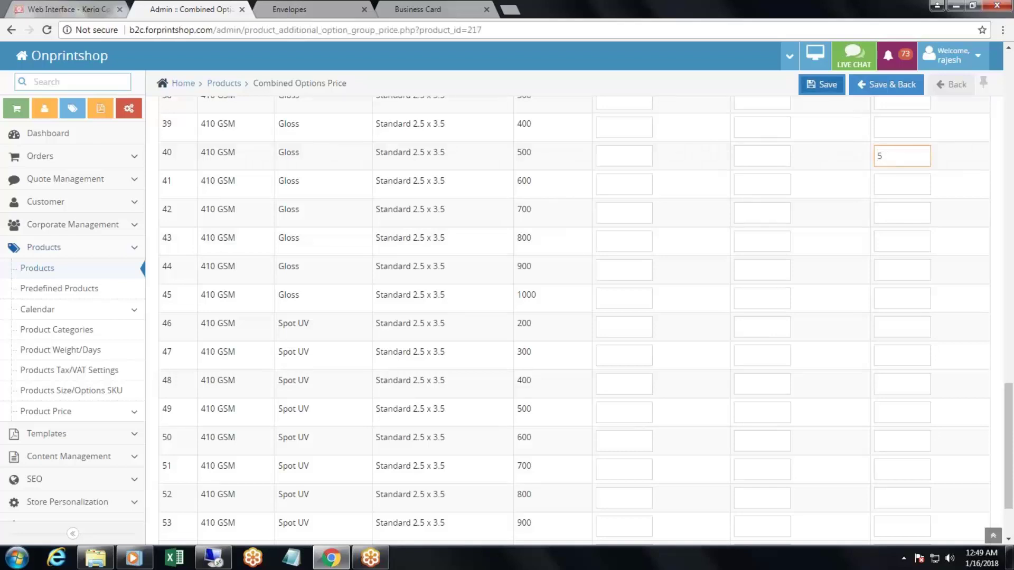
click(822, 94)
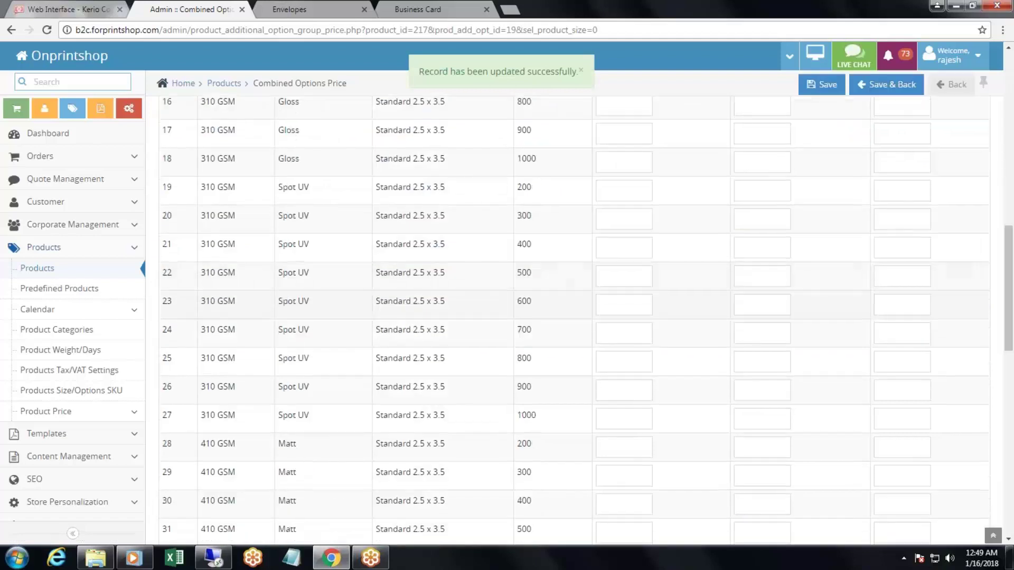
scroll(502, 211, up, 15)
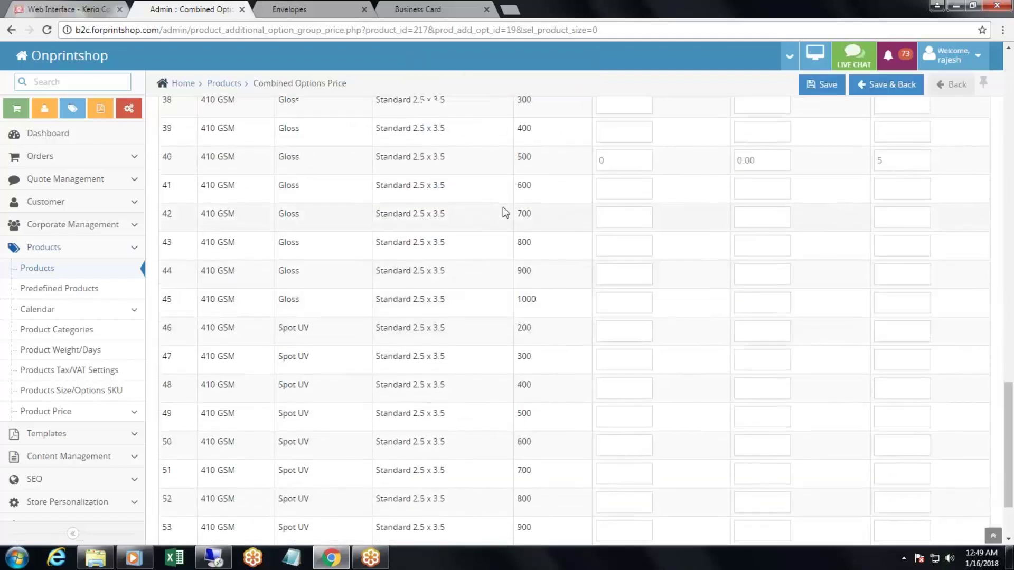
scroll(503, 212, up, 10)
Step: Open the Business Card product page in the storefront
click(395, 125)
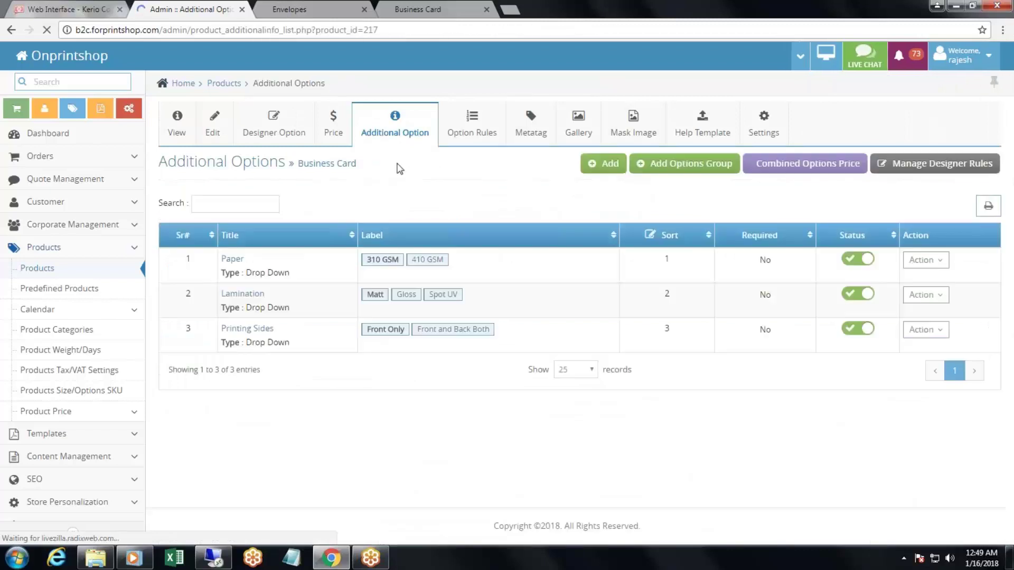
click(317, 163)
scroll(509, 190, down, 1)
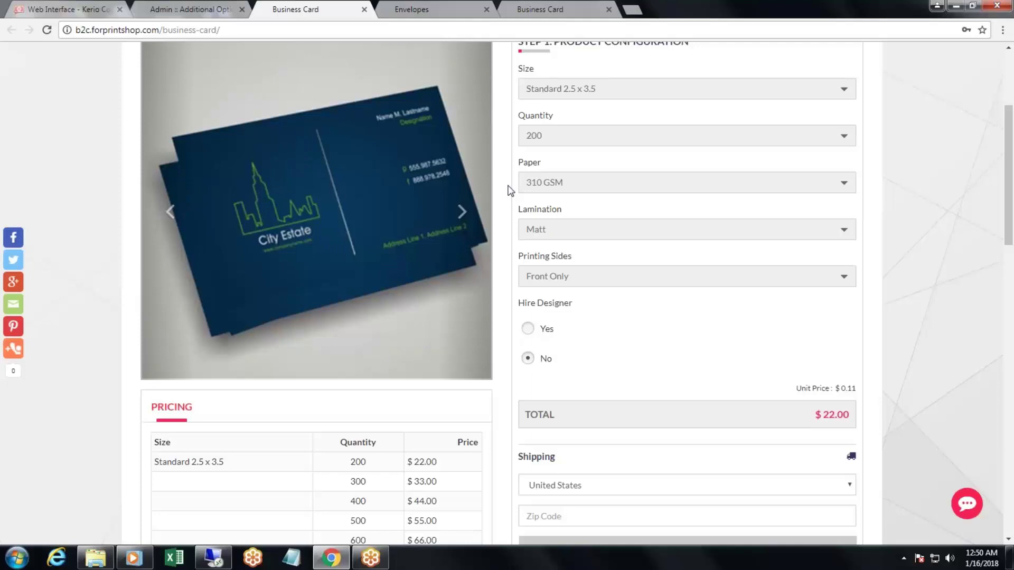
Step: Choose quantity 500, 410 GSM paper and Gloss lamination, and check the $60.00 total
click(845, 138)
click(552, 204)
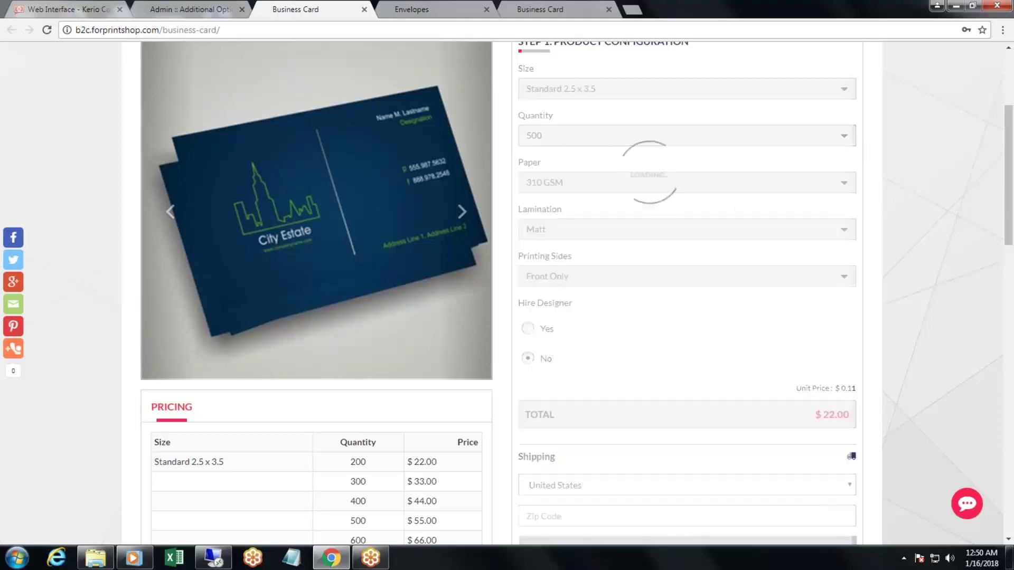
click(562, 186)
click(562, 219)
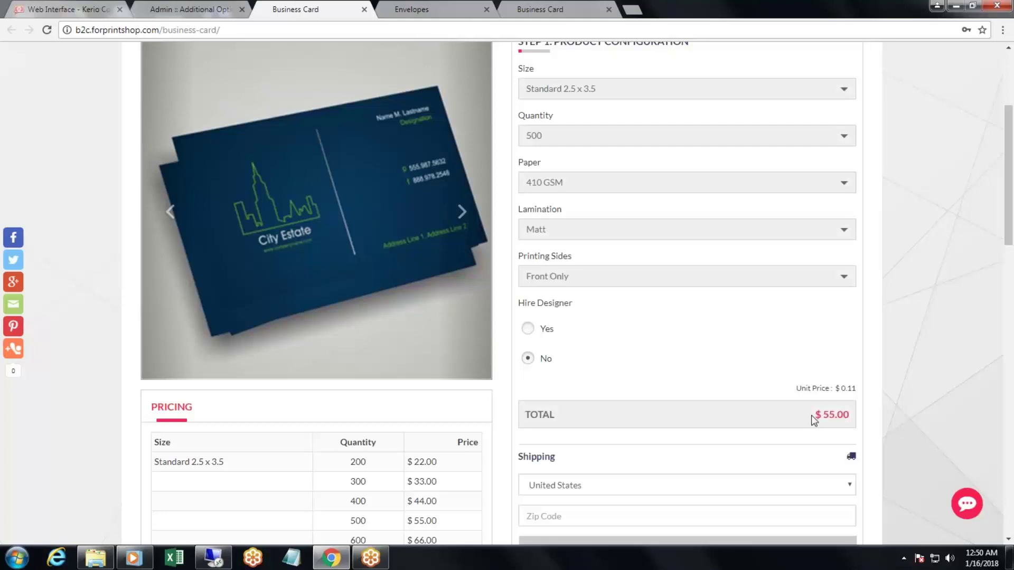
click(628, 233)
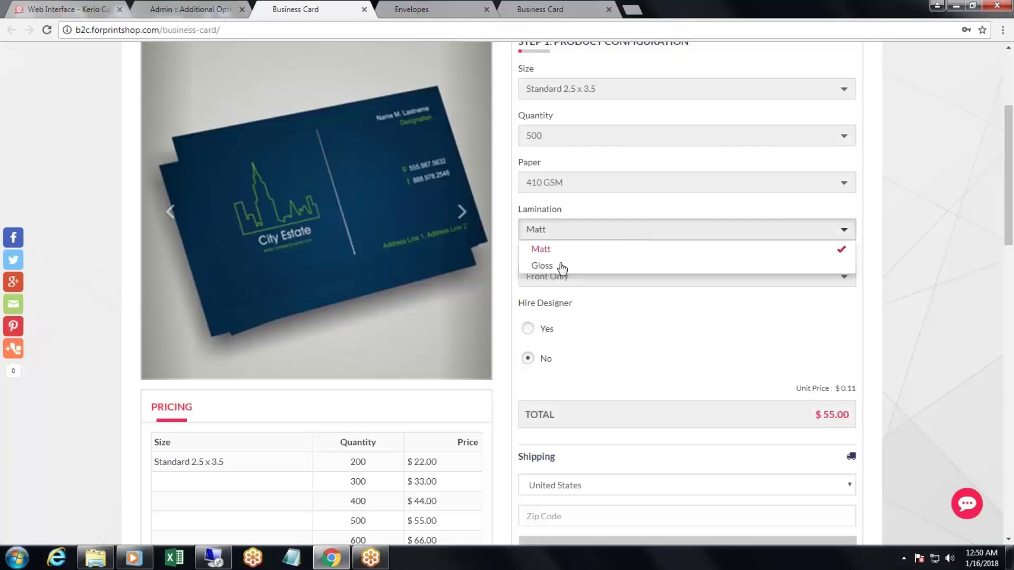
click(542, 265)
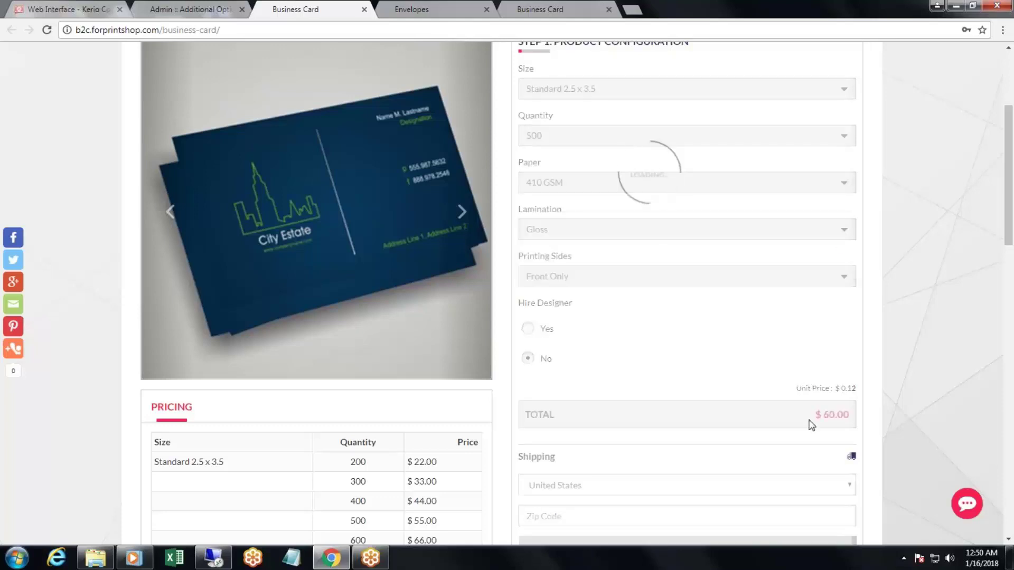
drag(814, 420, 850, 412)
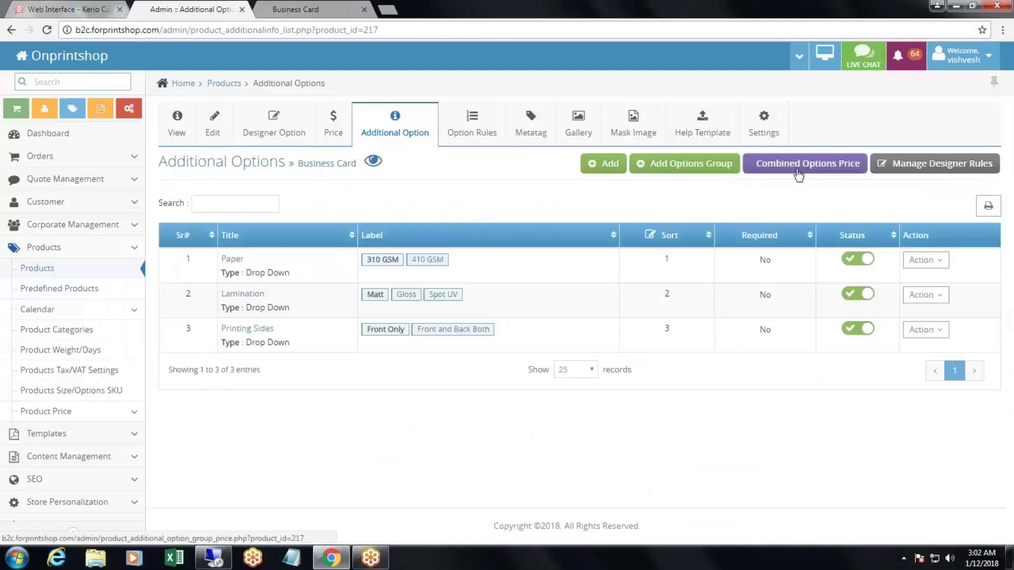
Step: Start a designer rule for the Back page bound to Printing Sides set to Front Only
click(935, 164)
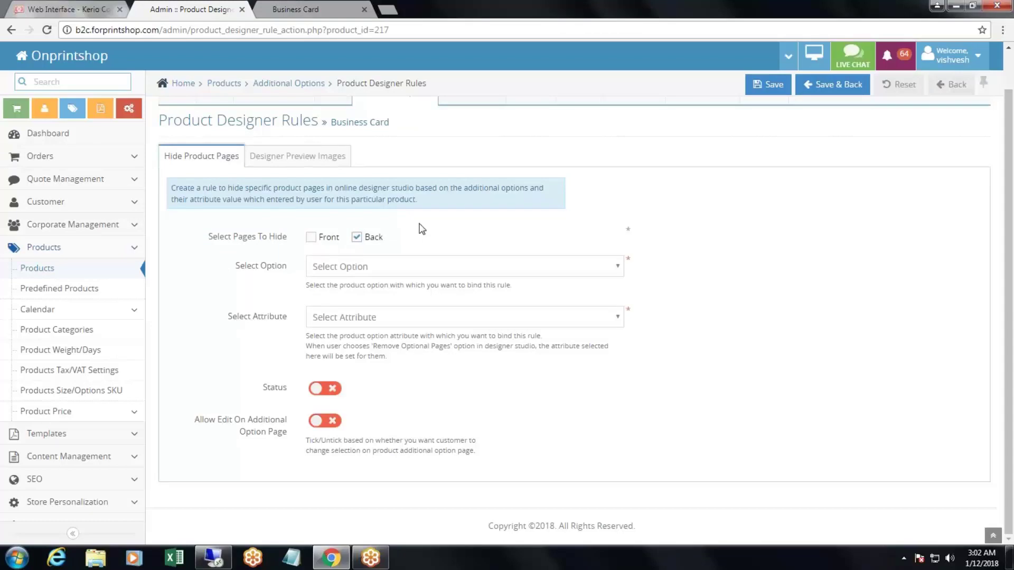
click(368, 268)
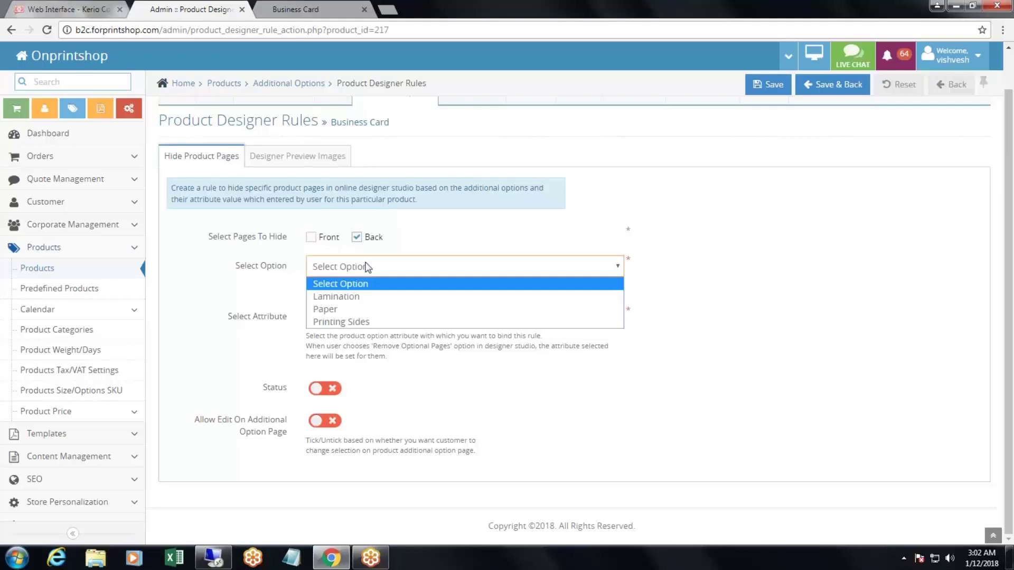
click(360, 321)
drag(233, 319, 267, 319)
click(382, 322)
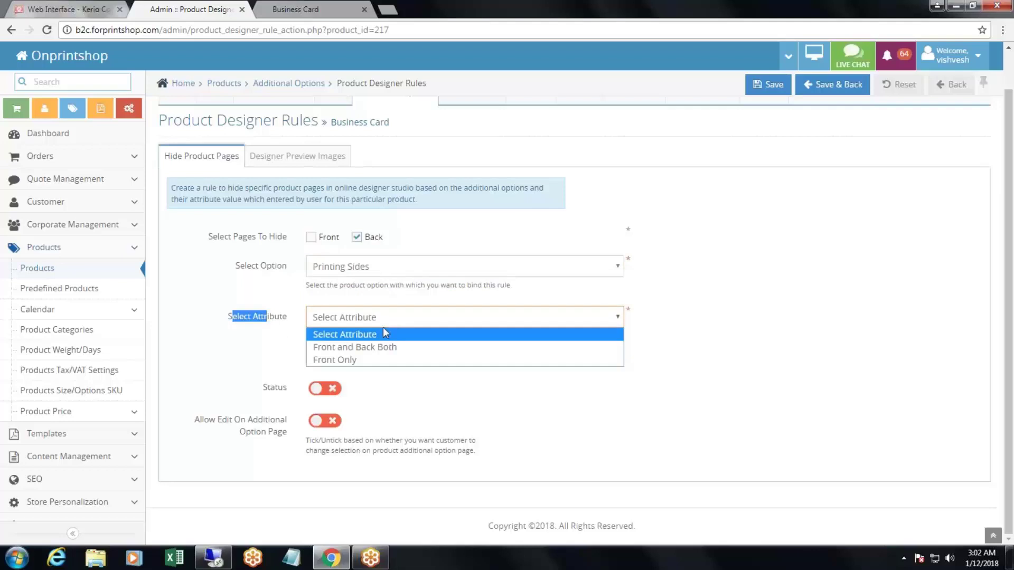
click(366, 362)
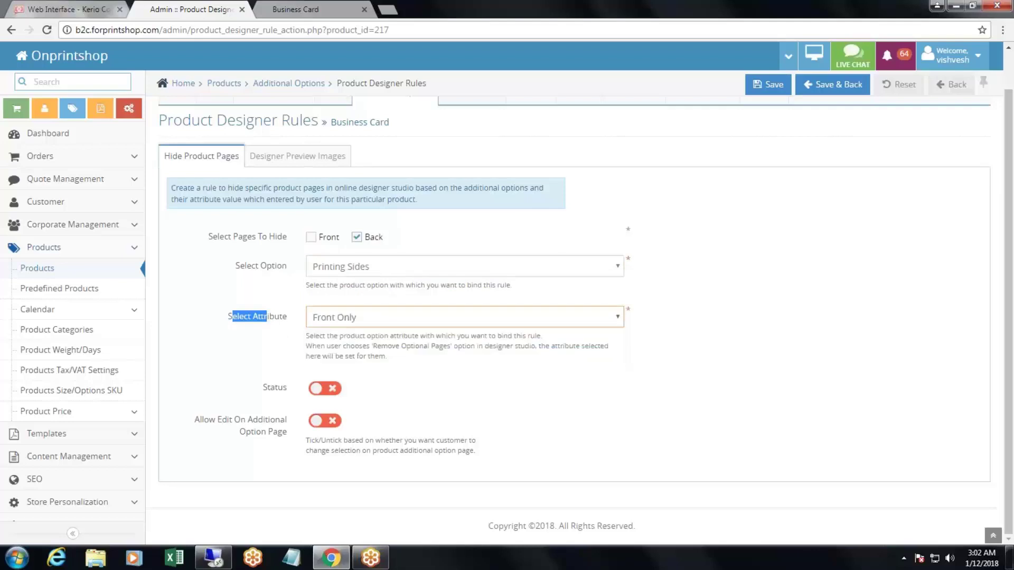
Step: Turn the rule's status on, leaving Allow Edit On Additional Option Page off
click(384, 377)
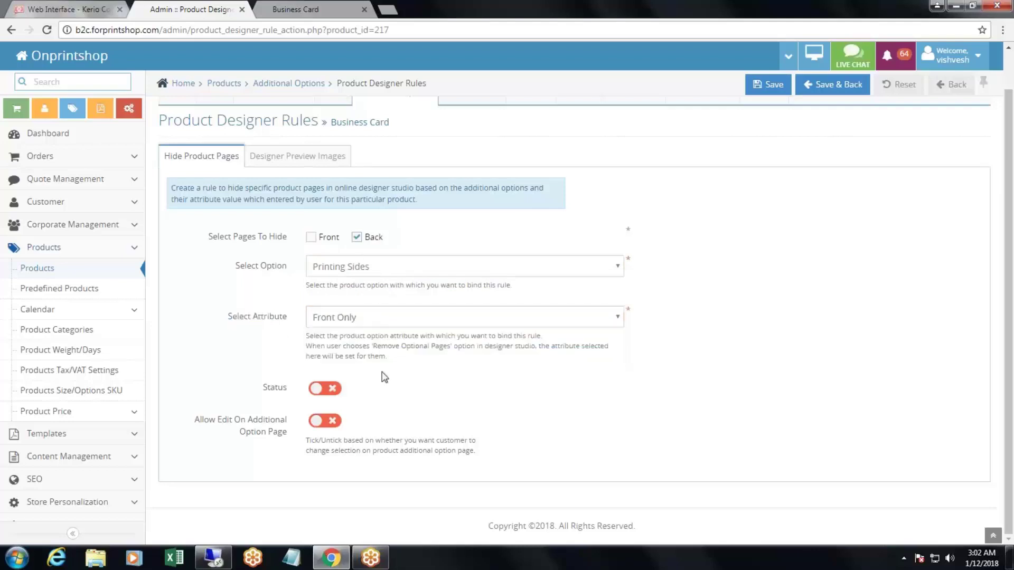
click(325, 388)
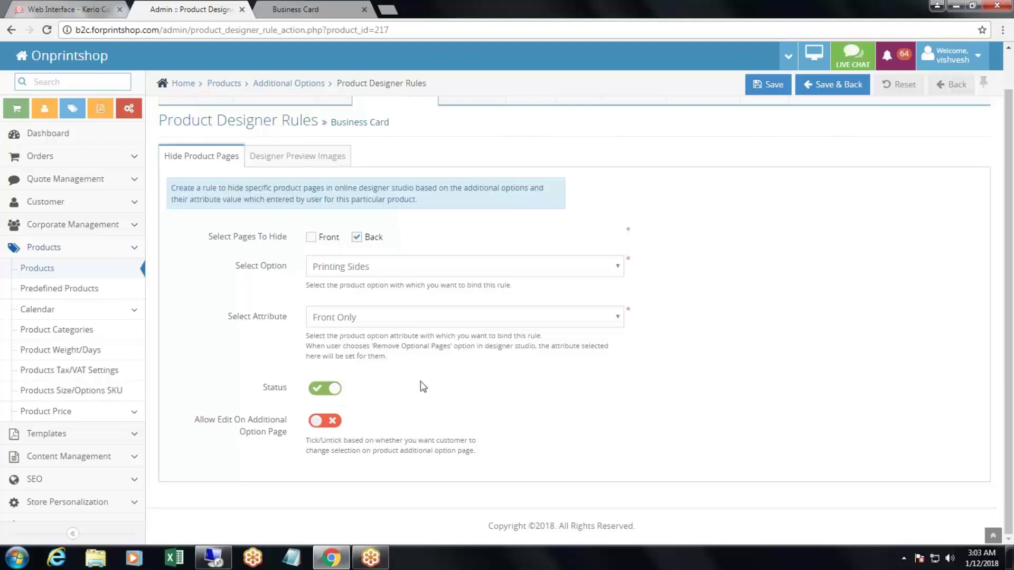
drag(195, 419, 290, 436)
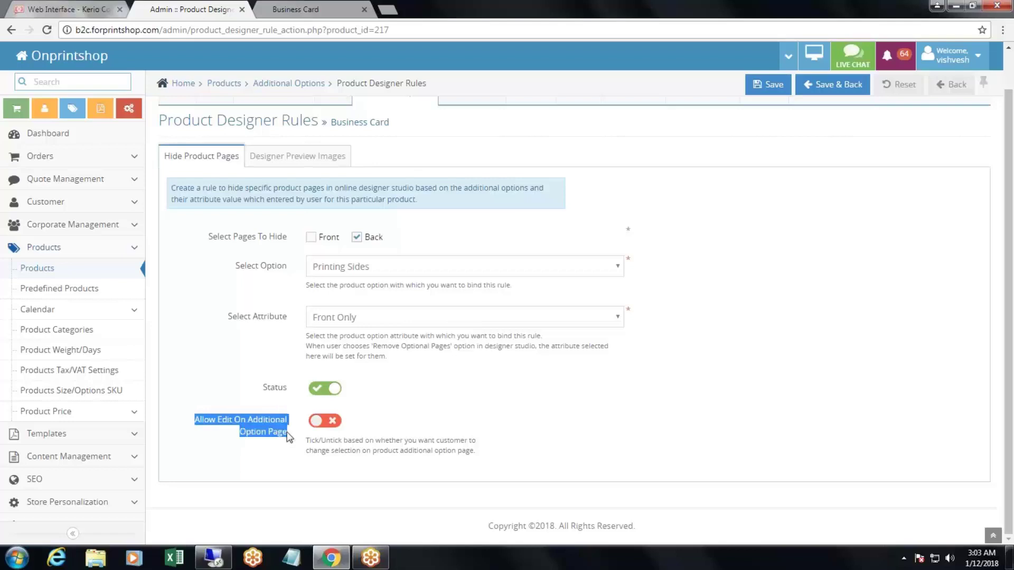
click(326, 421)
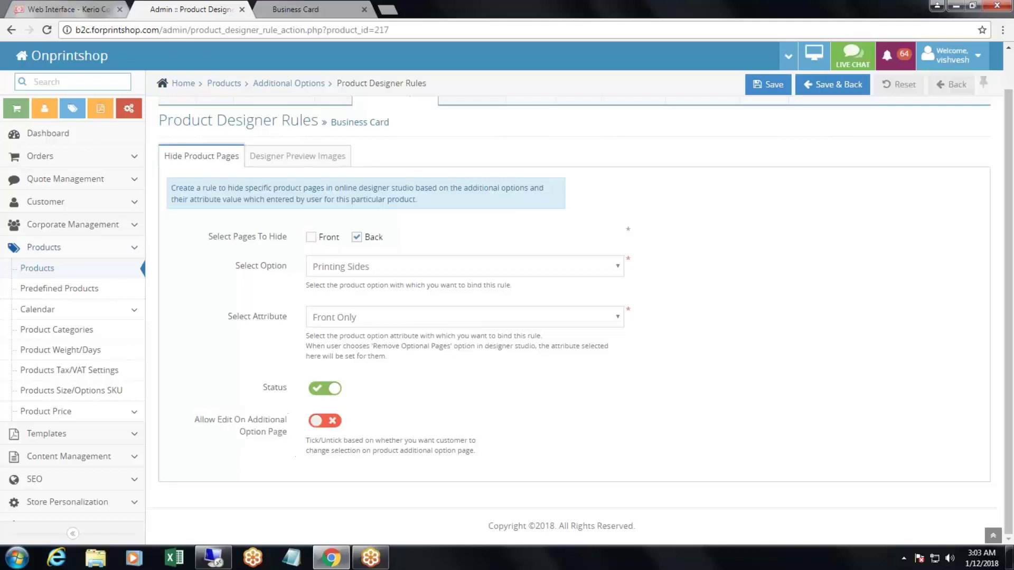
click(325, 422)
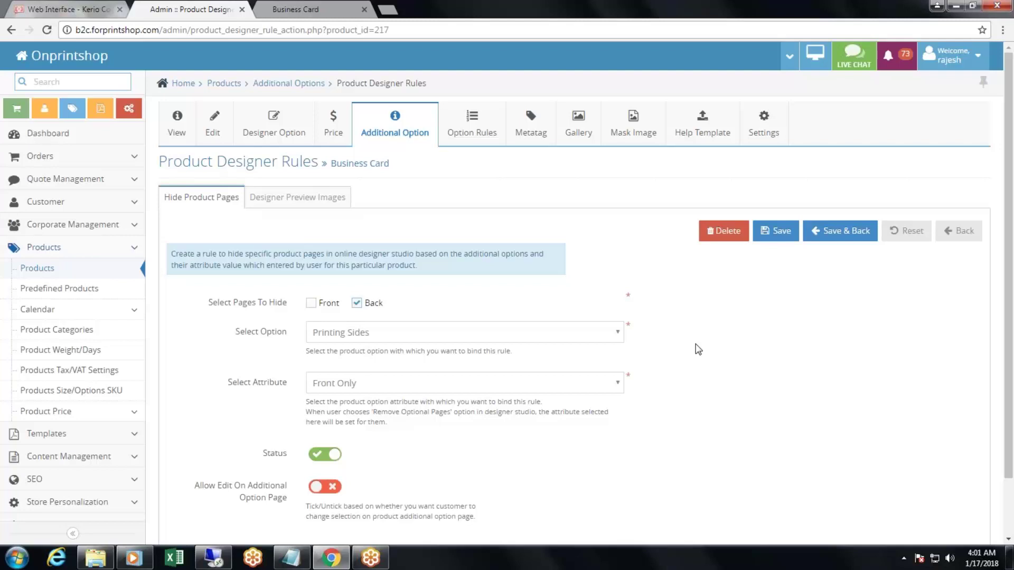
Step: In the storefront, go to Step 2 Checkout, choose Custom Design, then return to admin
click(317, 11)
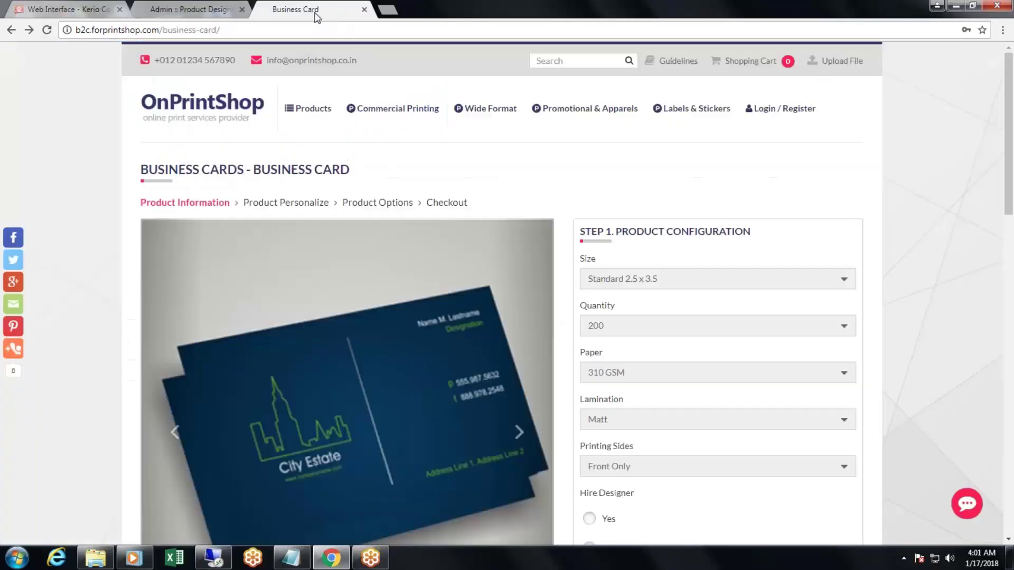
scroll(570, 245, down, 1)
scroll(570, 246, down, 3)
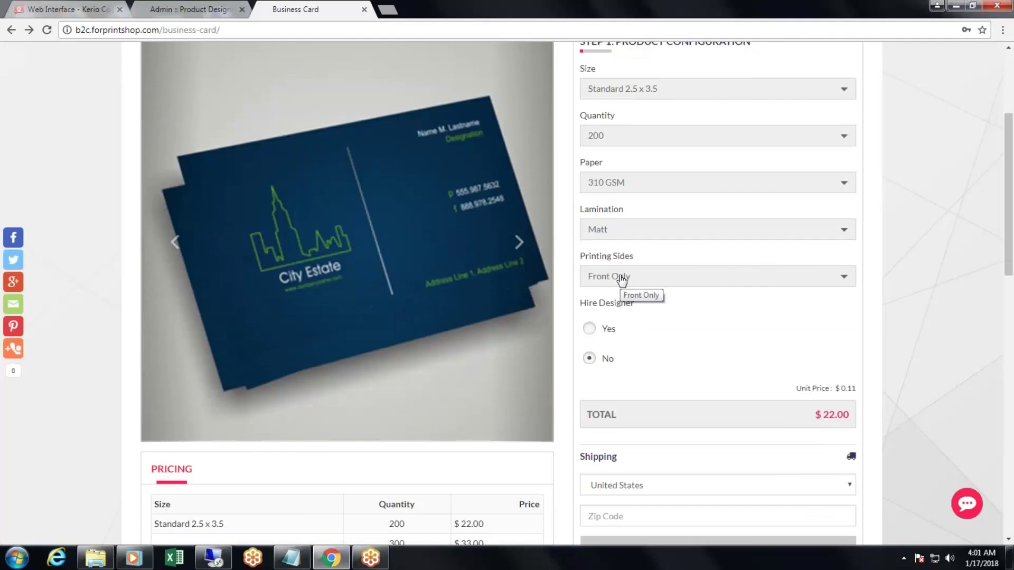
scroll(662, 370, down, 5)
click(670, 440)
click(505, 253)
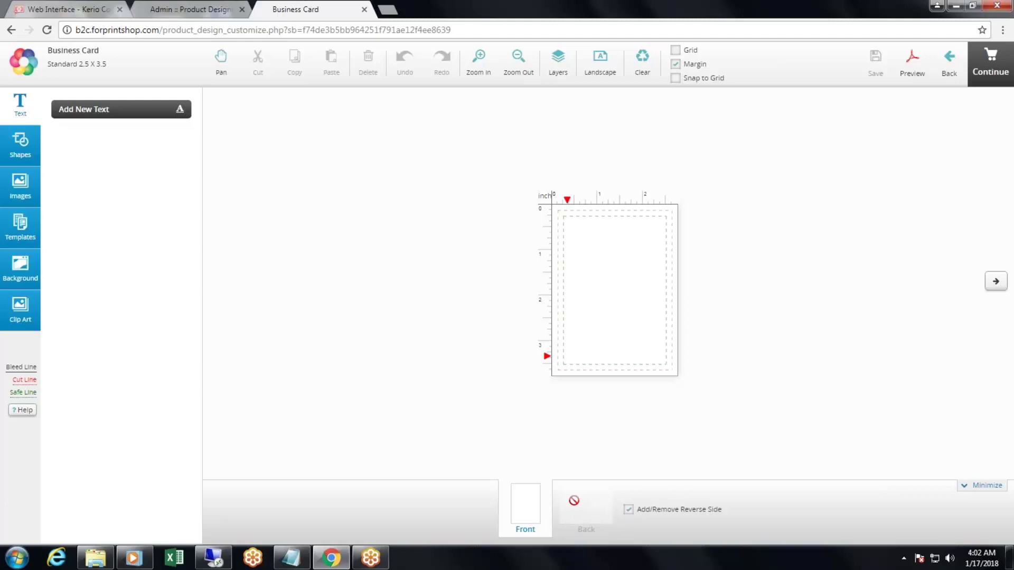
click(188, 9)
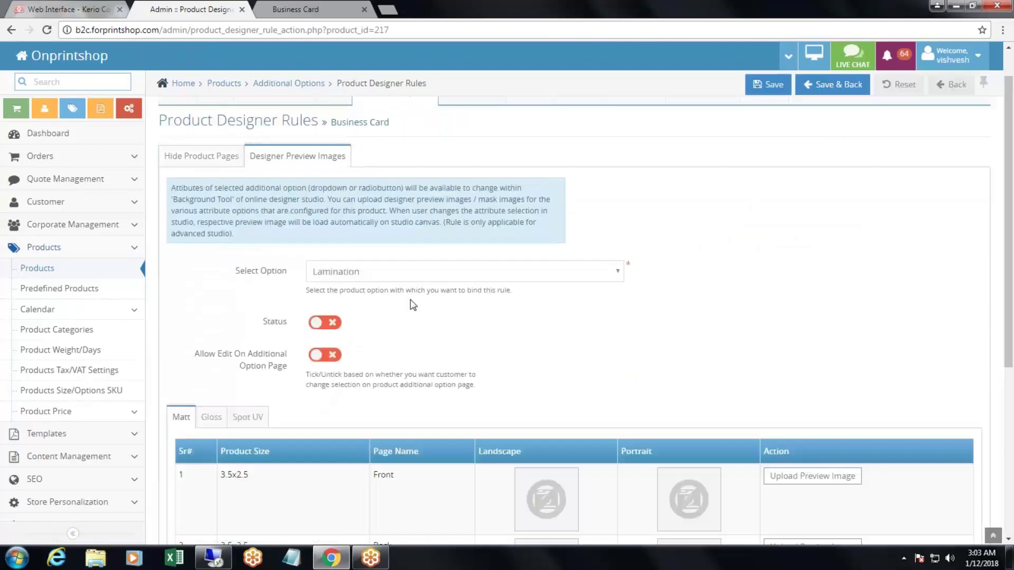
Step: Bind the designer preview images to Paper, view the 410 GSM and 310 GSM previews, then return to Additional Options
scroll(413, 305, down, 5)
scroll(413, 306, up, 4)
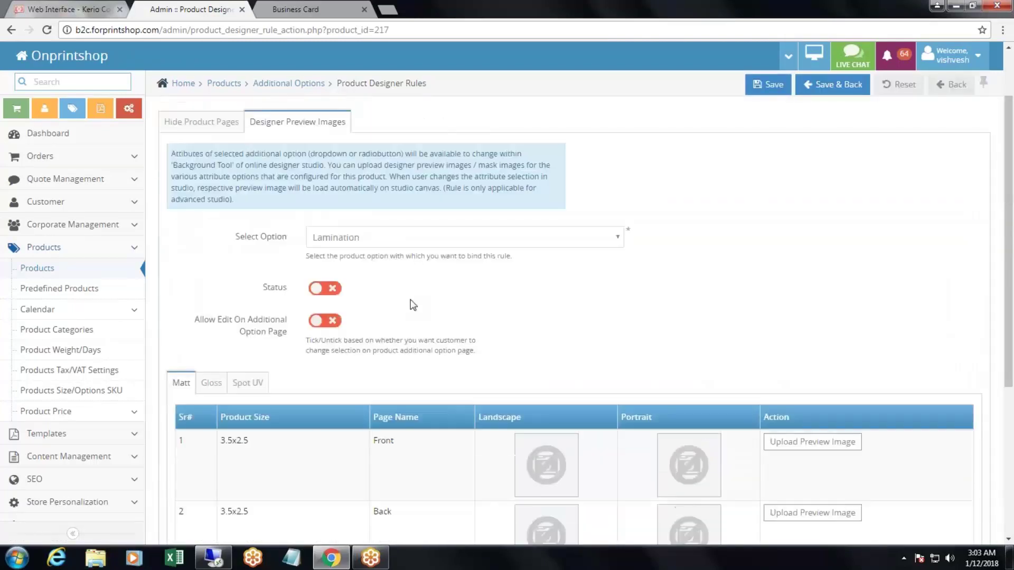
click(389, 237)
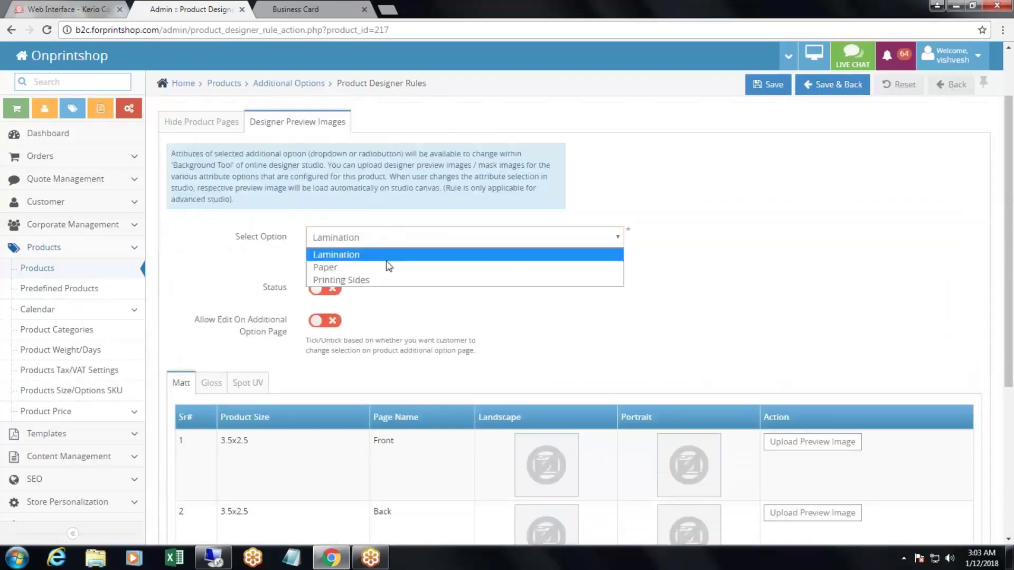
click(386, 269)
scroll(405, 297, down, 4)
click(233, 129)
click(189, 129)
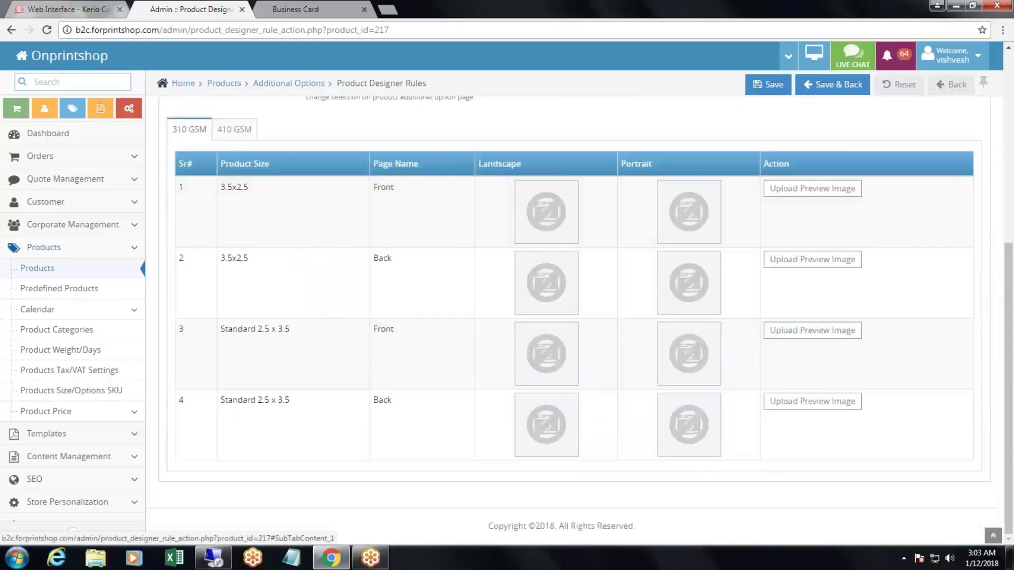
scroll(426, 295, up, 7)
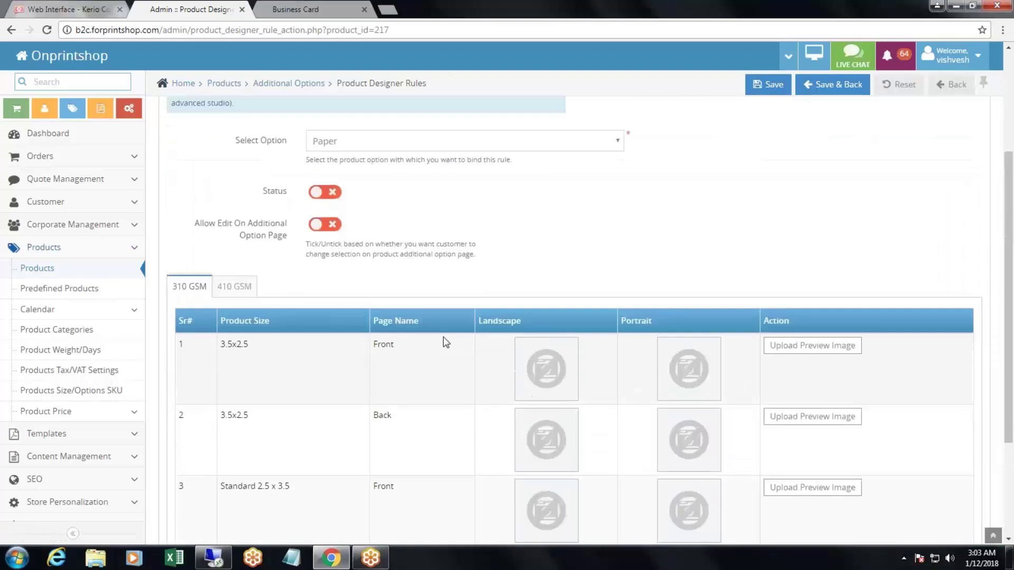
click(368, 160)
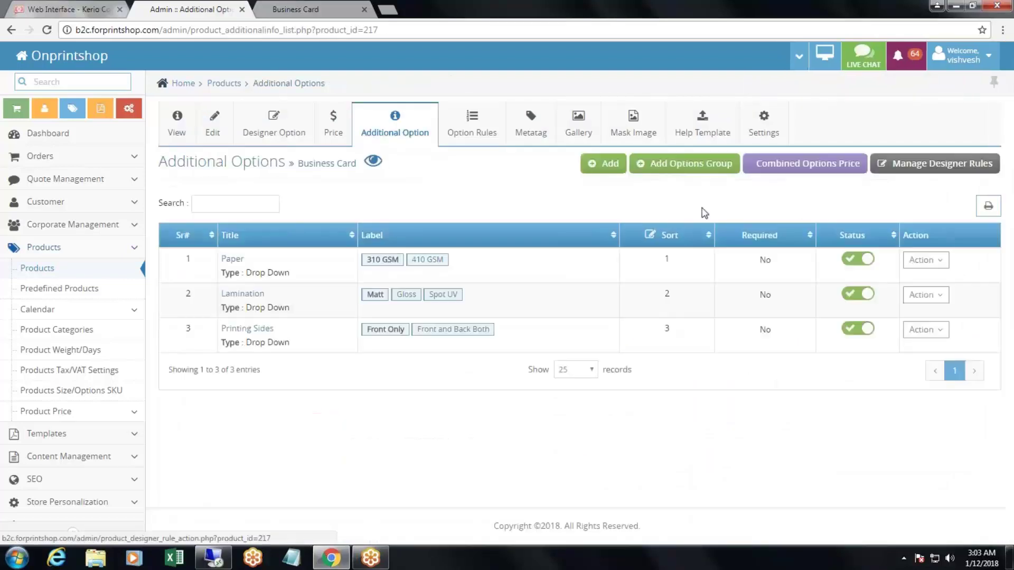
Step: Open the Business Card's empty Option Rules page, after checking 310 gsm paper on the storefront
click(473, 130)
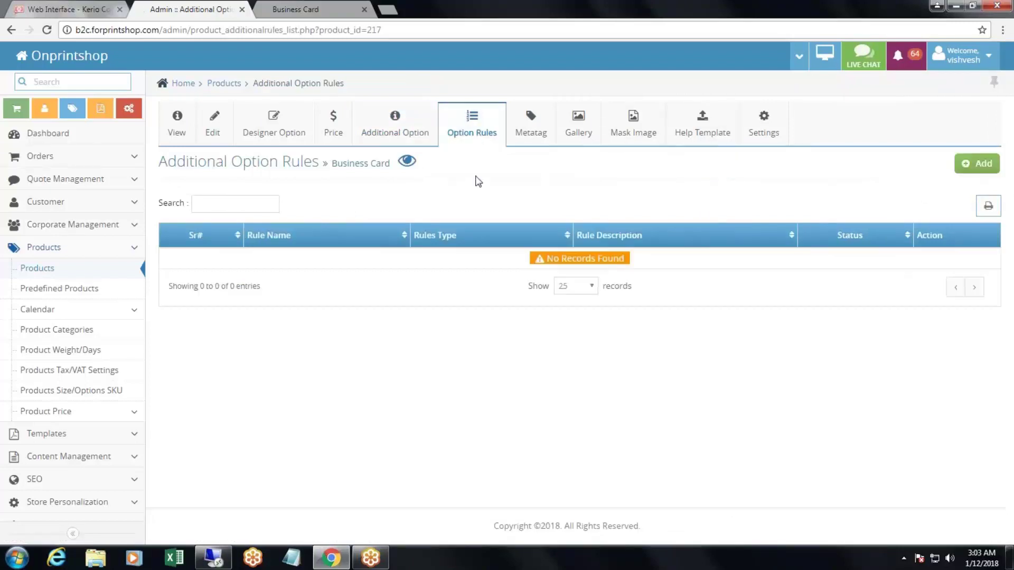
click(295, 9)
scroll(856, 291, down, 2)
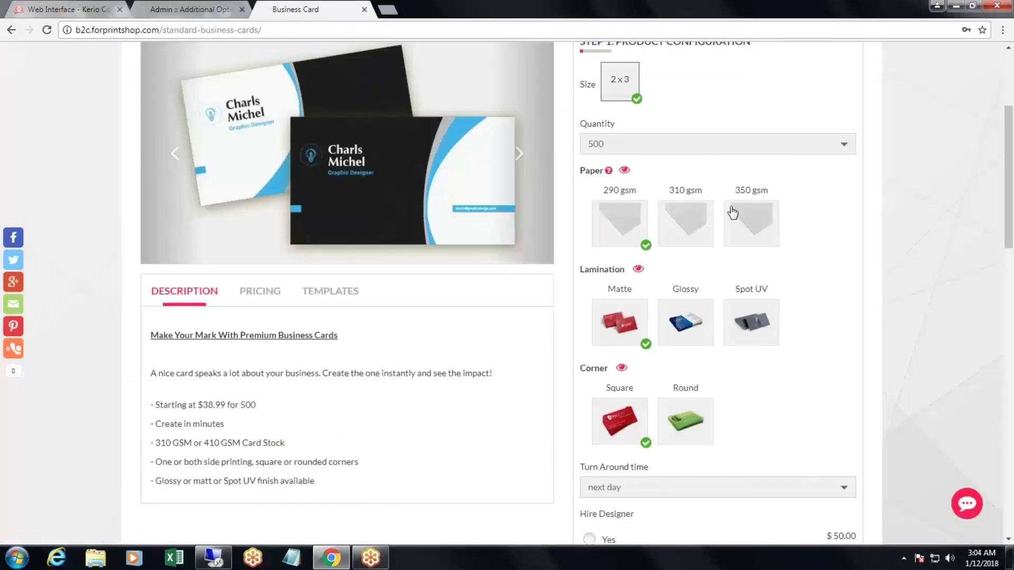
click(684, 218)
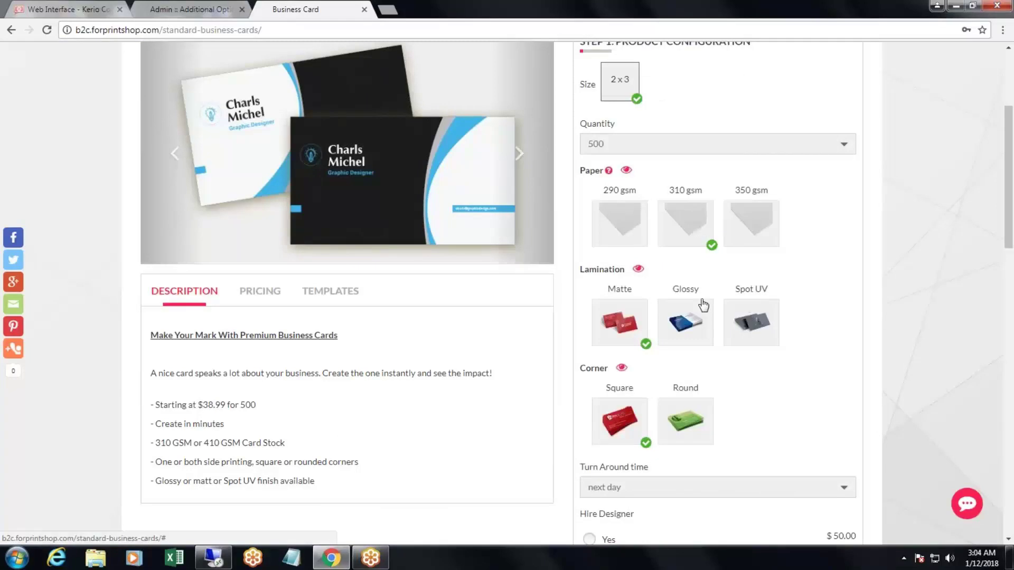
click(190, 9)
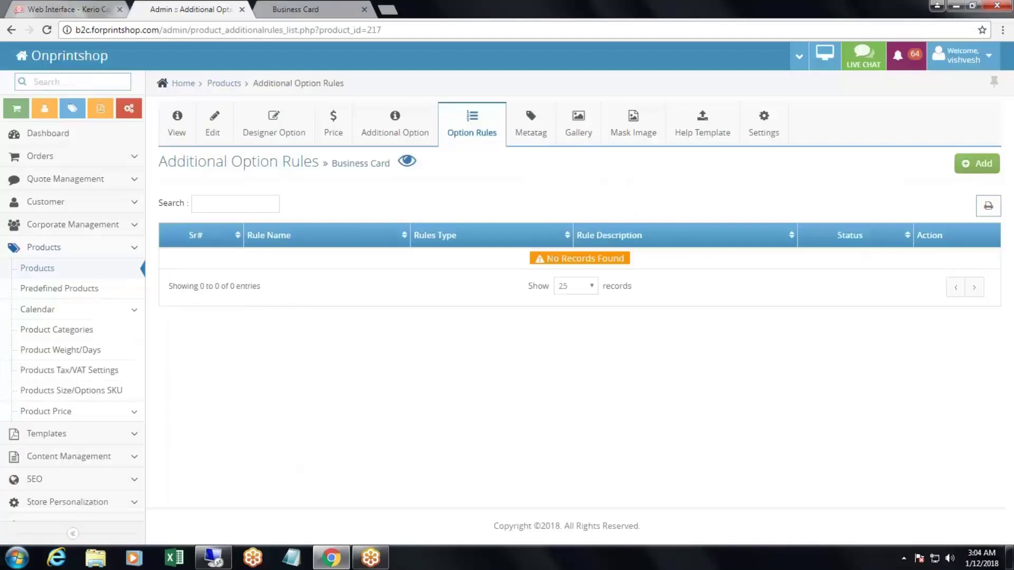
Step: Preview the storefront Business Card with 410 GSM paper and Spot UV lamination, totalling $22.00
click(407, 166)
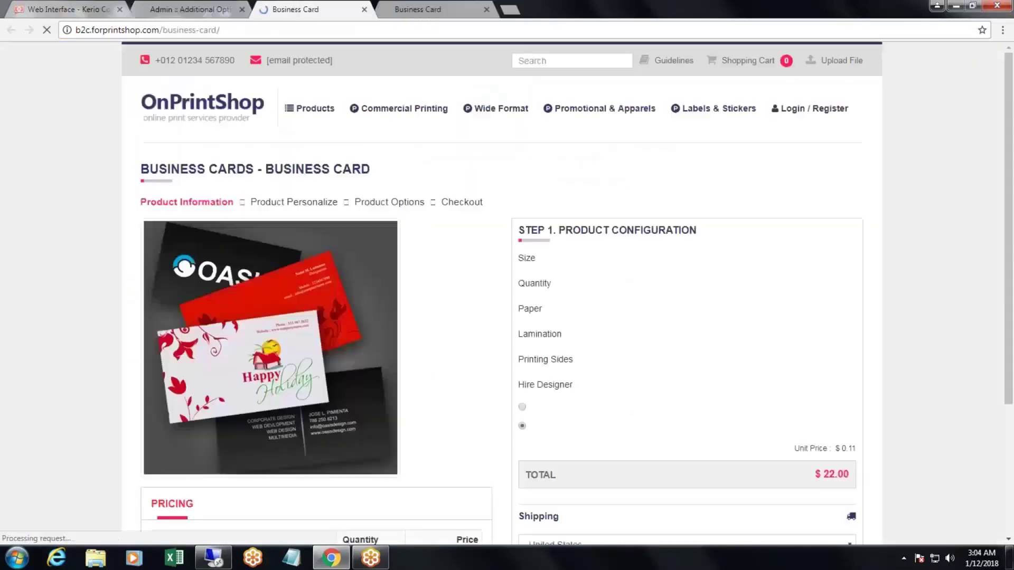
scroll(457, 185, down, 3)
scroll(458, 185, down, 1)
click(555, 183)
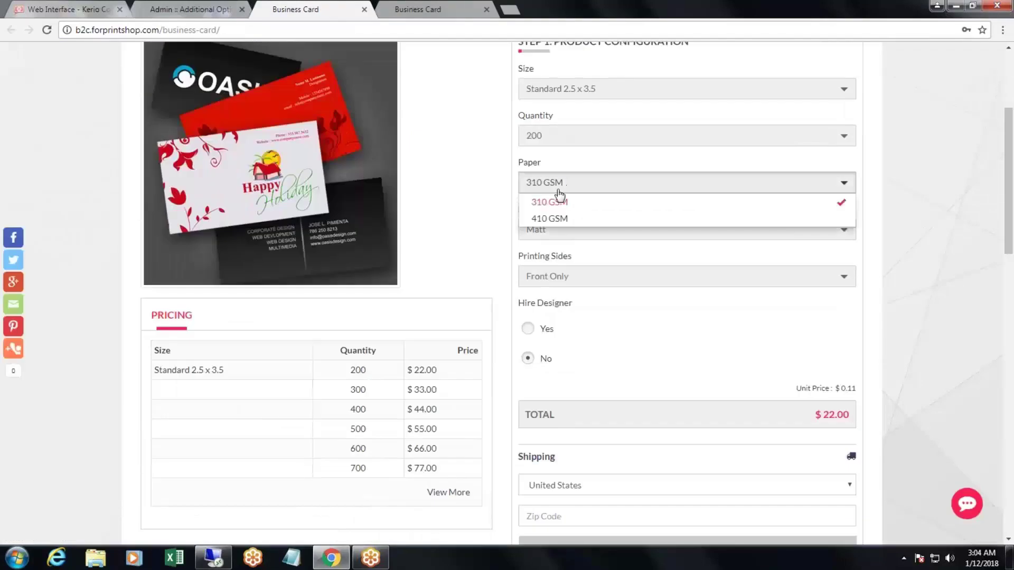
click(557, 218)
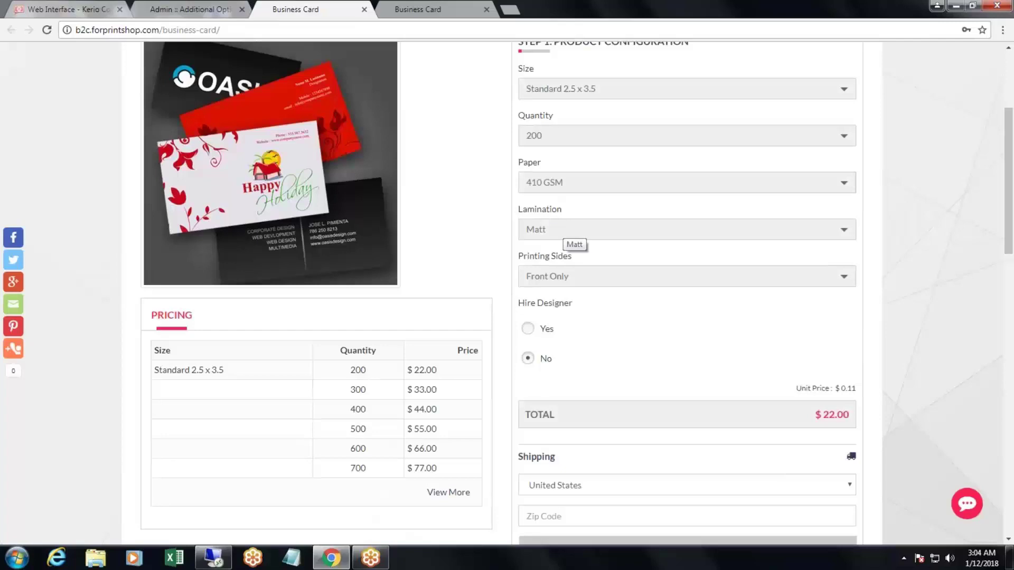
click(561, 232)
click(558, 283)
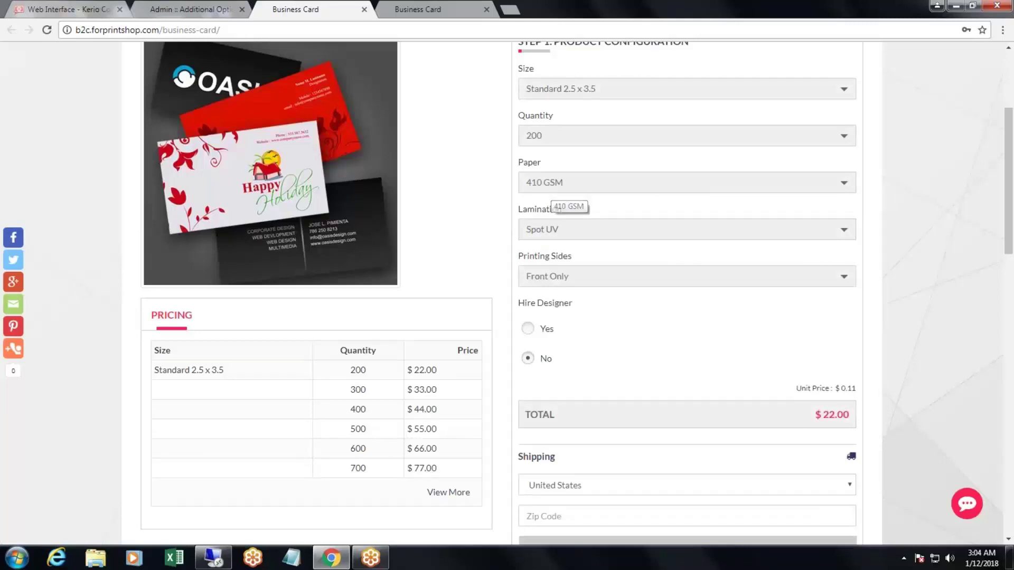
click(184, 10)
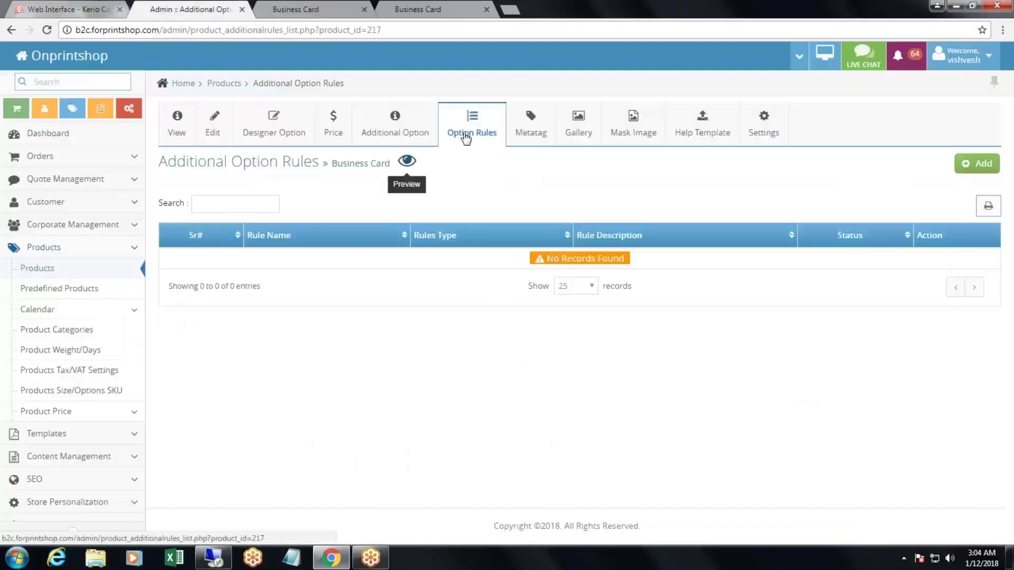
Step: Create an additional-option-based rule named Lamination hiding Spot UV when 410 GSM paper is chosen, and save
click(976, 165)
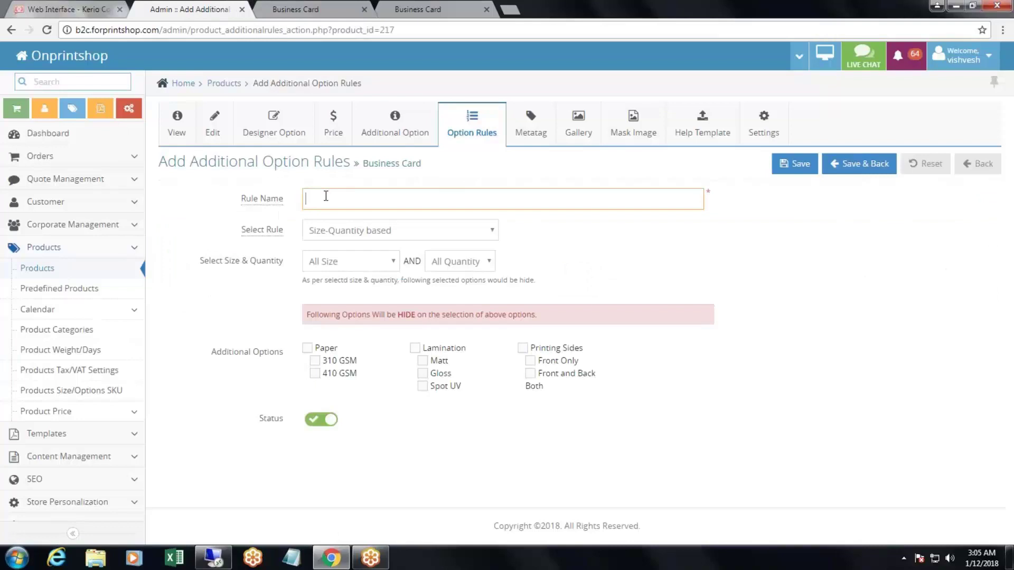
text(Lamination)
click(373, 227)
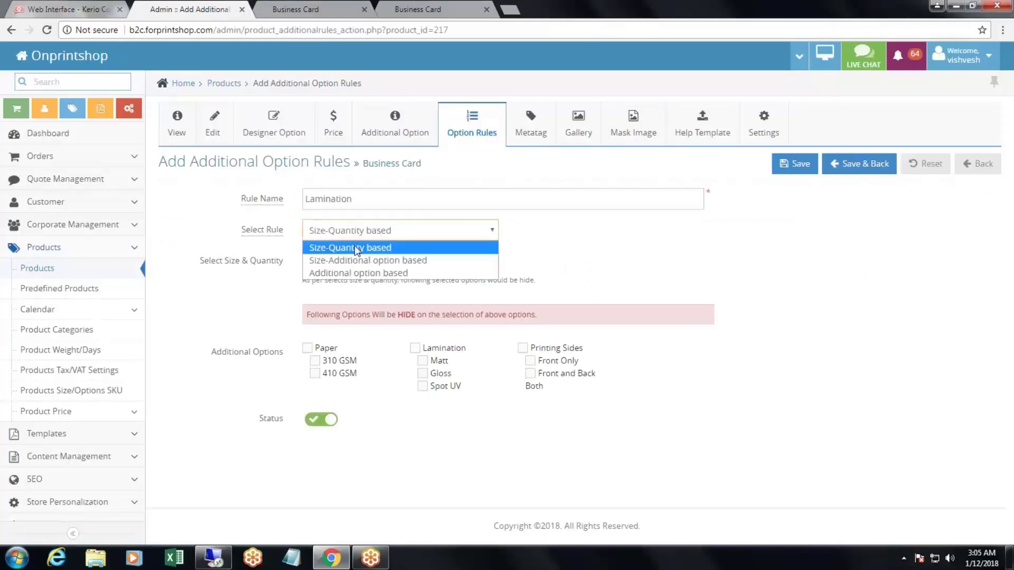
click(370, 273)
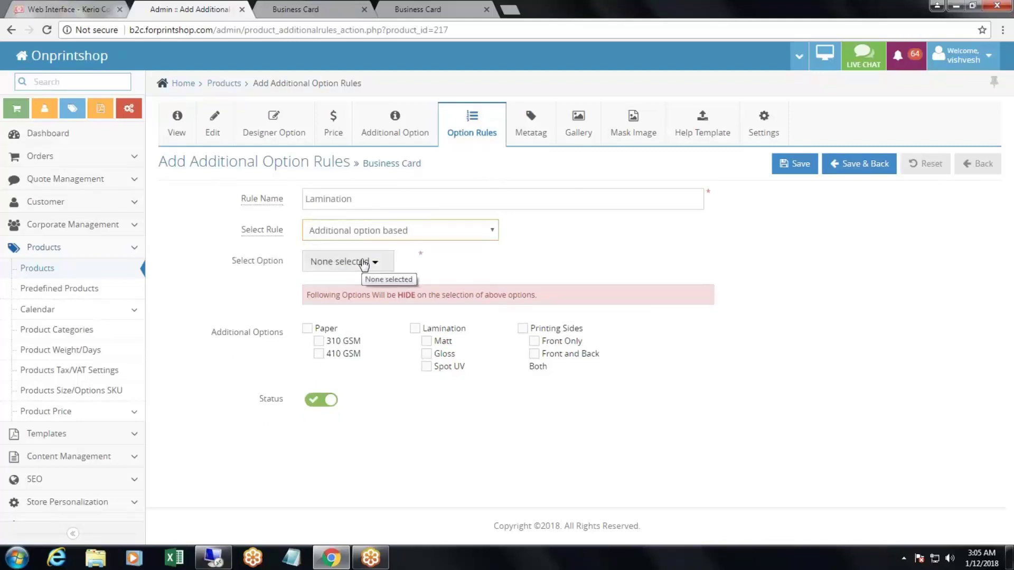
click(363, 264)
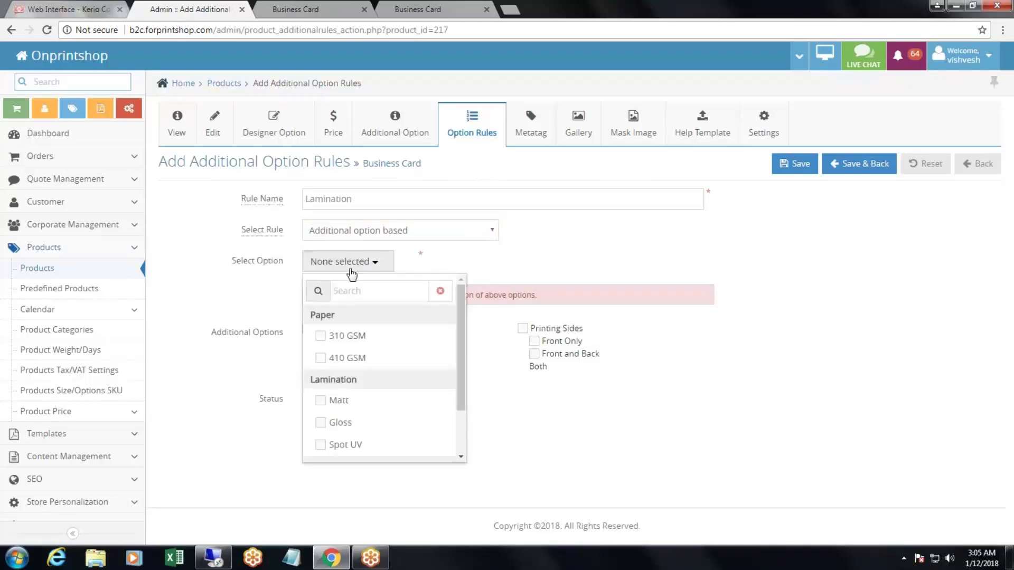
click(320, 361)
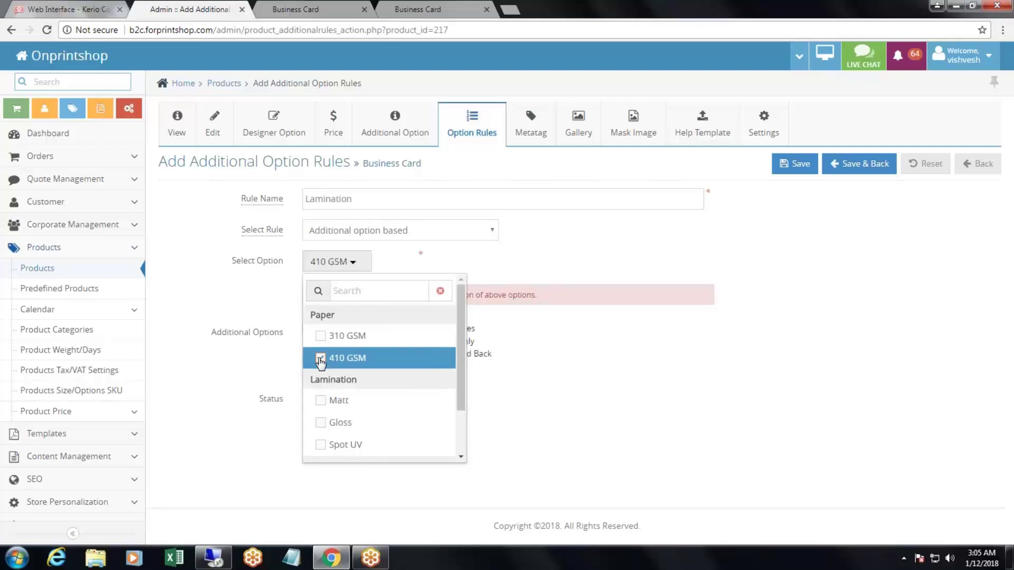
click(273, 305)
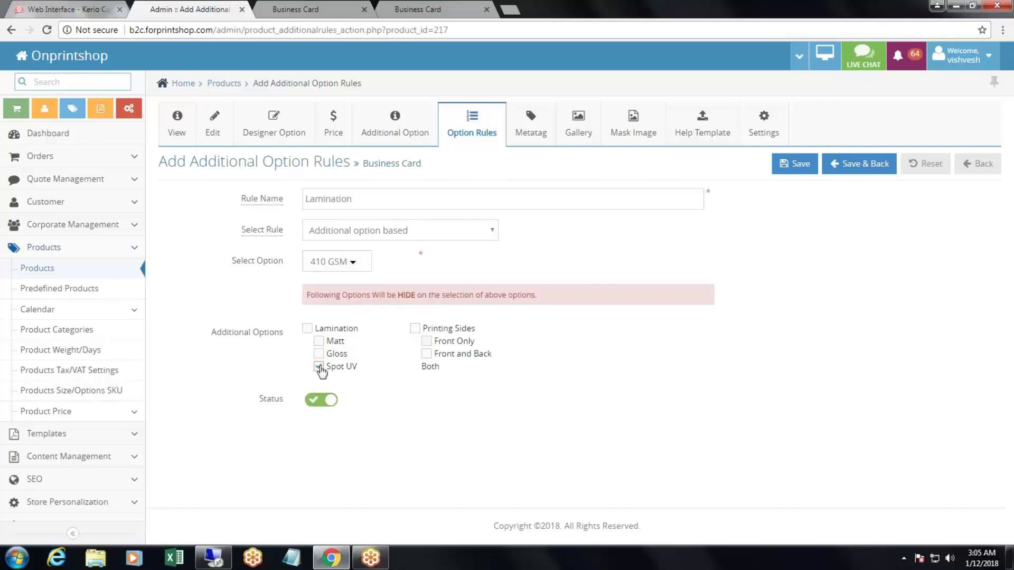
click(859, 164)
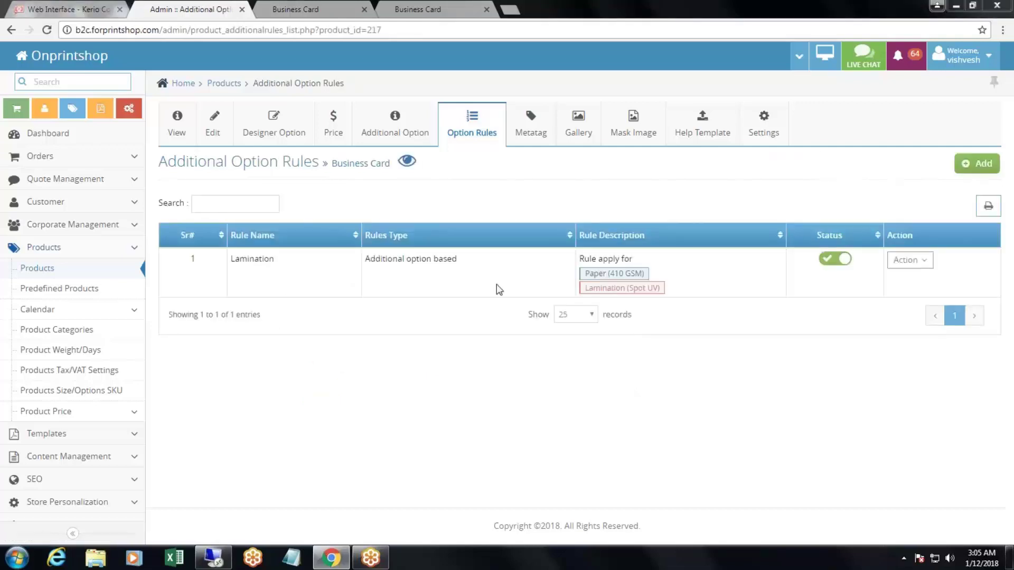
Step: Check the Lamination rule's Paper 410 GSM condition in admin, then go back to the storefront page
key(ctrl+Tab)
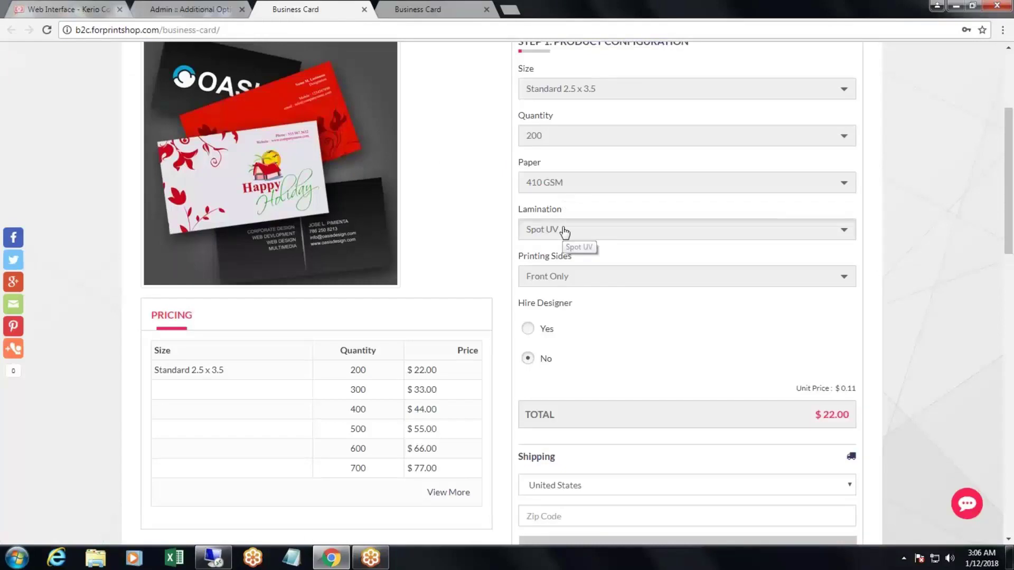
click(178, 6)
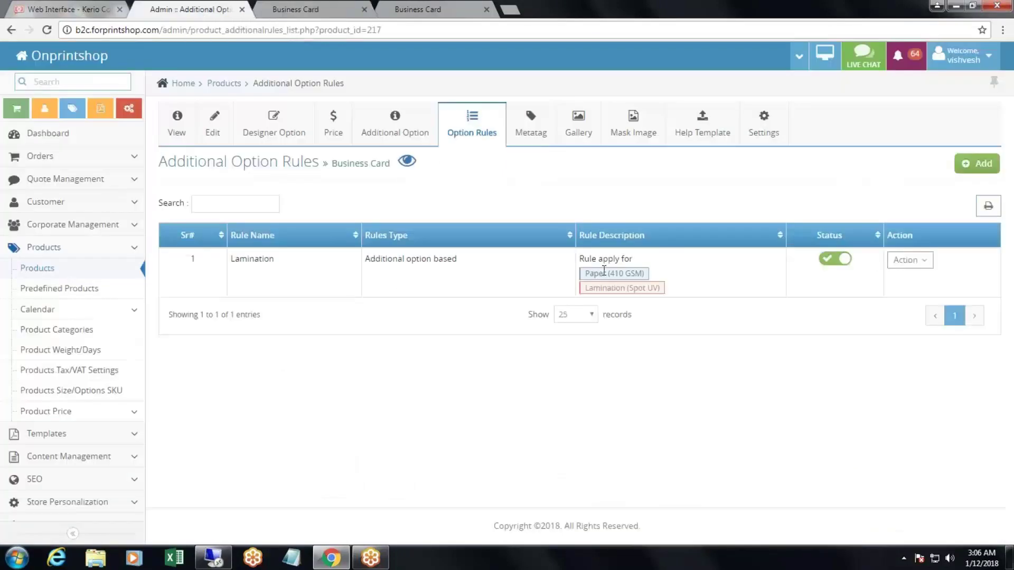
drag(590, 273, 658, 287)
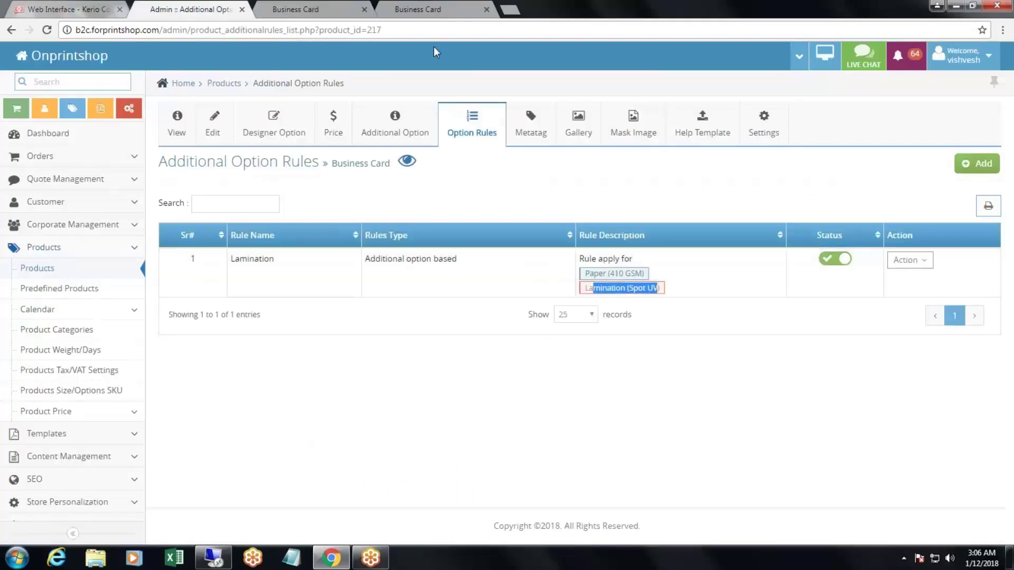
click(311, 9)
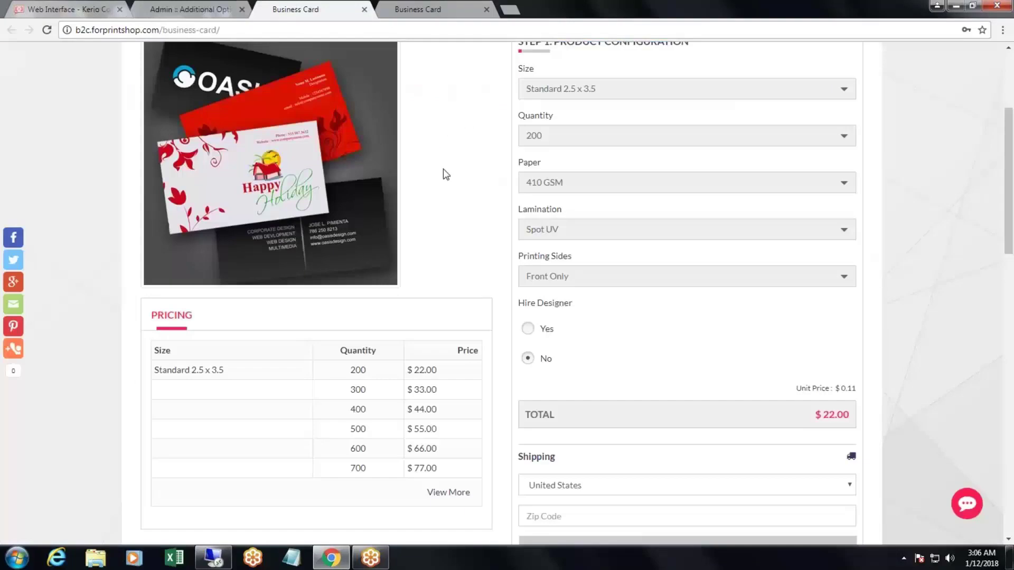
Step: On the storefront, inspect lamination choices for 410 GSM, then pick 310 GSM paper with Spot UV
click(835, 185)
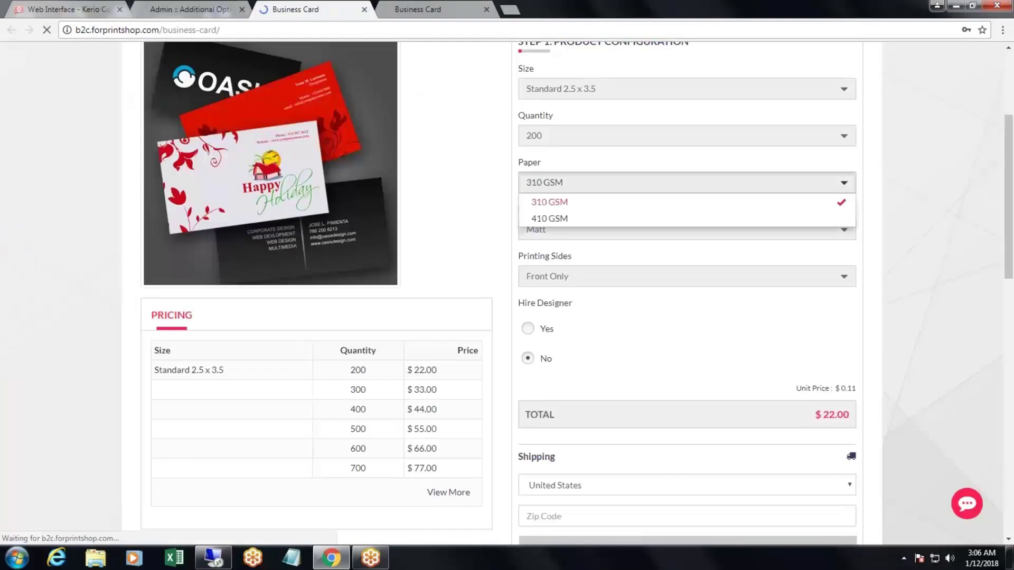
click(550, 219)
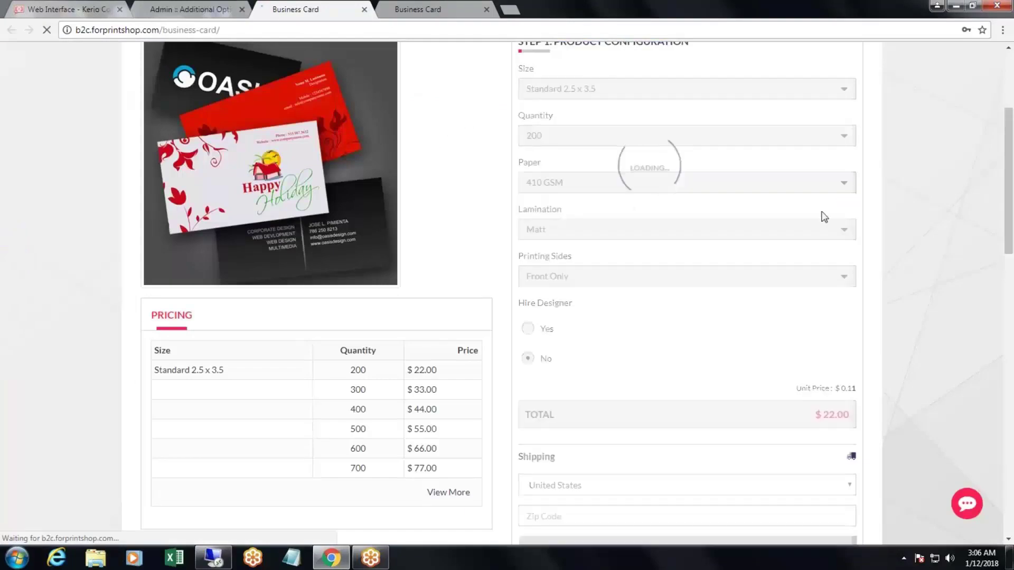
click(625, 235)
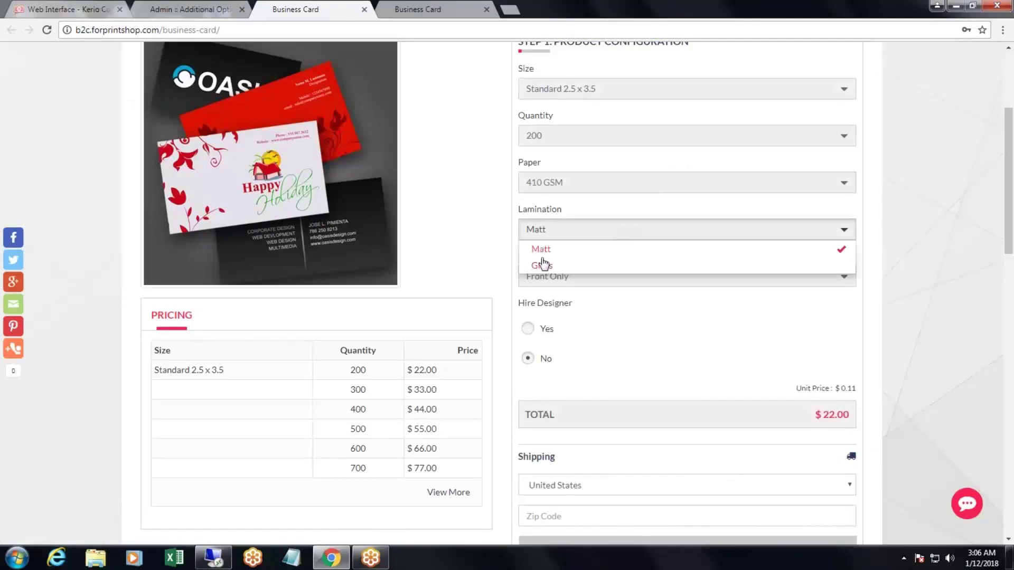
click(558, 185)
click(553, 201)
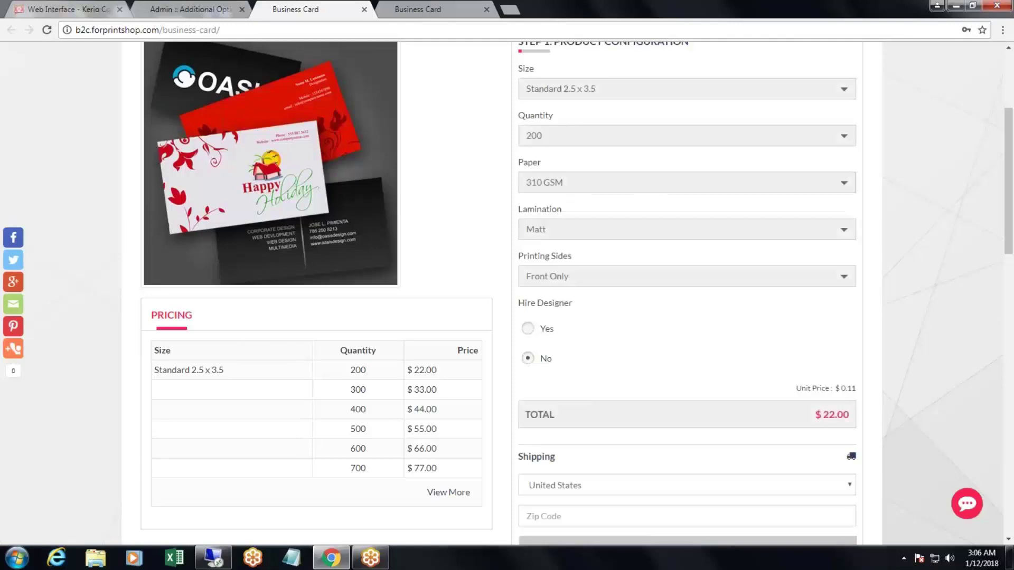
click(553, 228)
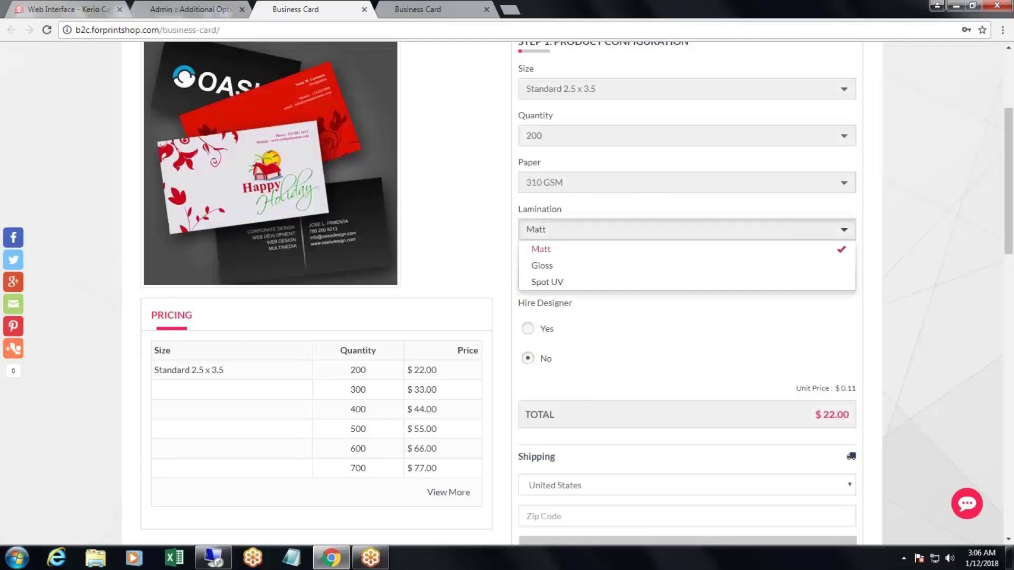
click(548, 283)
Step: Reselect 410 GSM to confirm only Matt and Gloss remain, then open the admin Metatag page
click(544, 184)
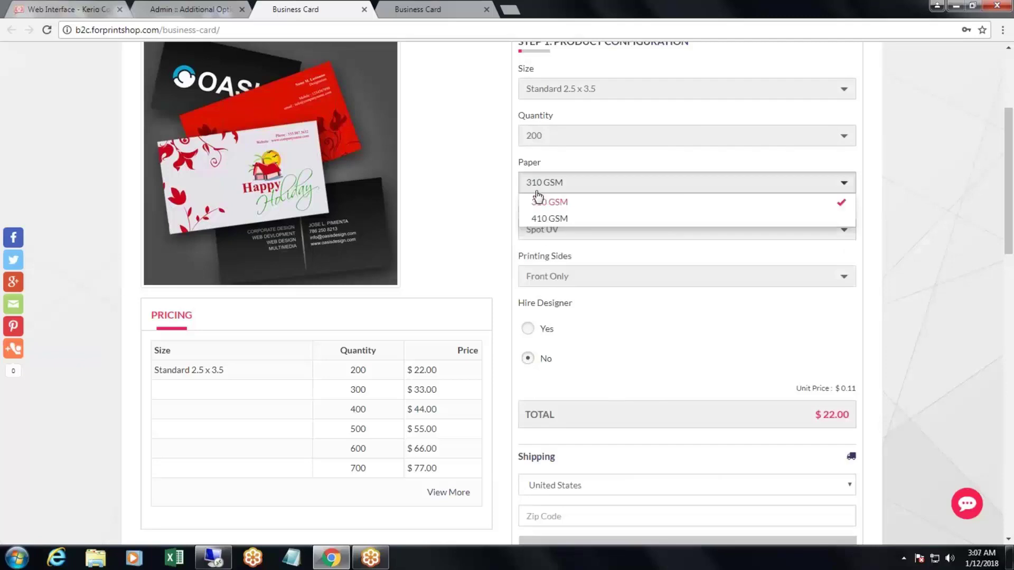
click(544, 218)
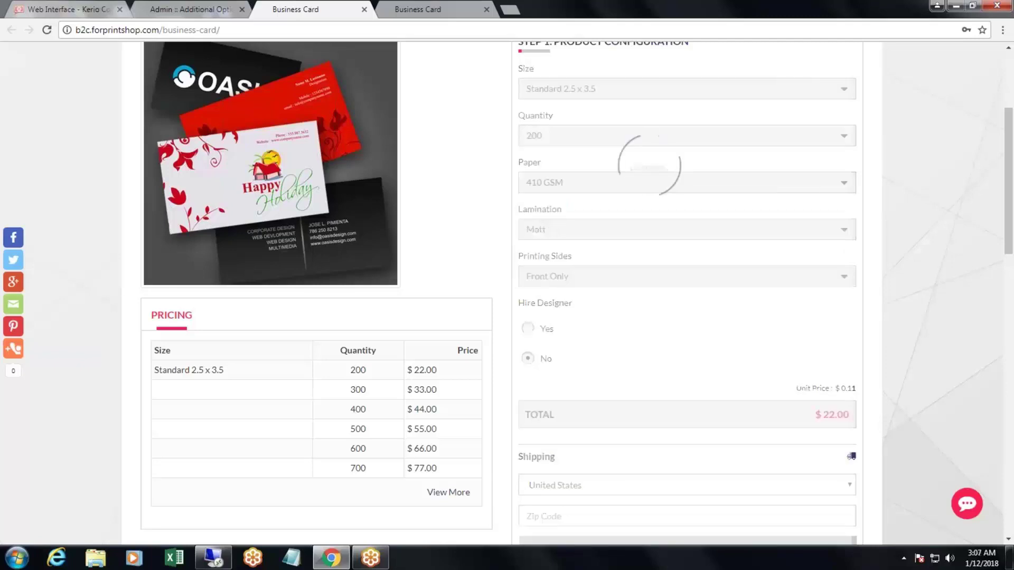
click(552, 229)
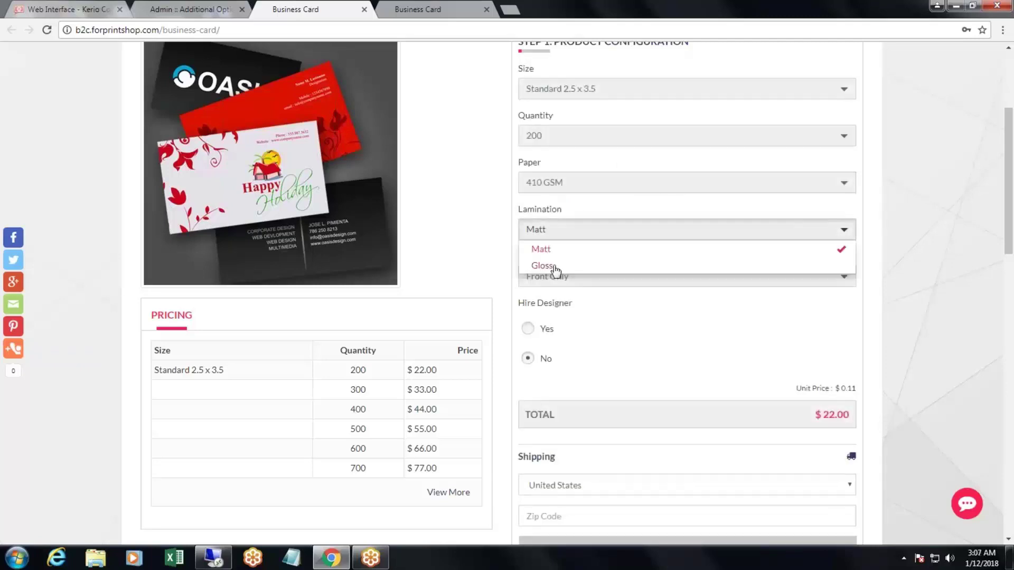
click(179, 9)
click(534, 131)
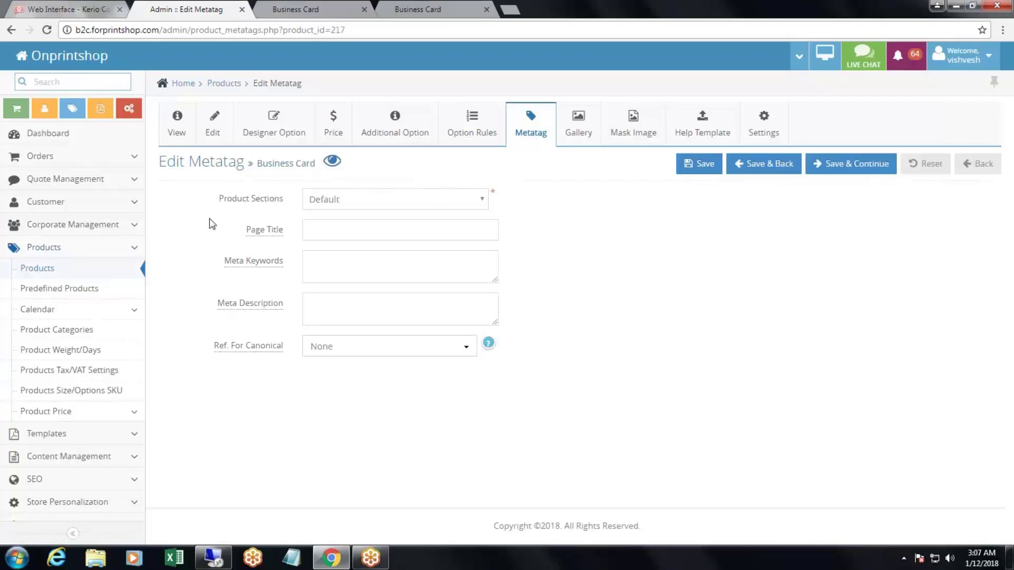
Step: Keep Default as the product section and paste Business Card into the Page Title field
click(353, 204)
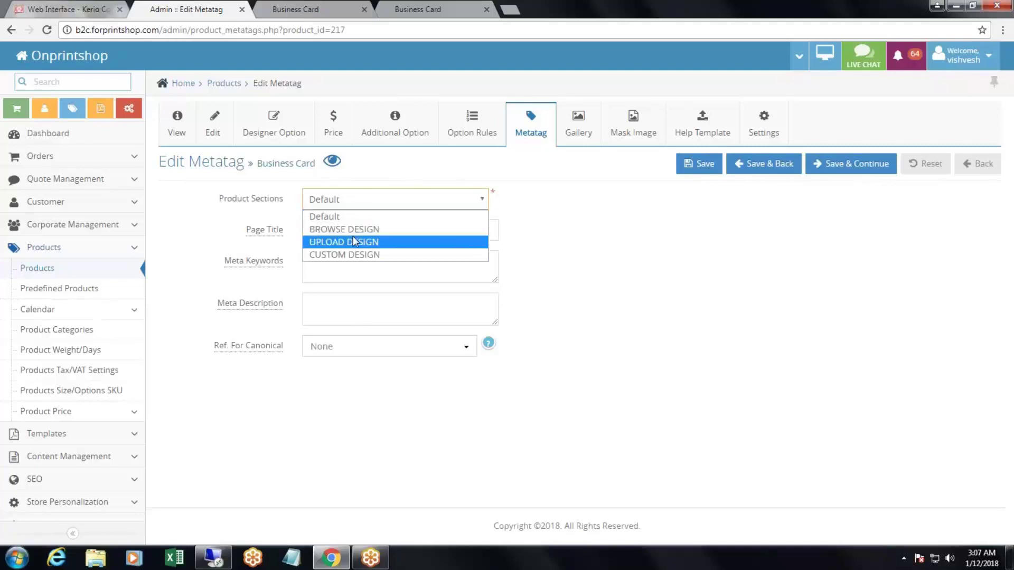
click(349, 216)
drag(245, 236, 288, 242)
click(316, 230)
text(Business Card)
drag(220, 264, 285, 264)
click(324, 270)
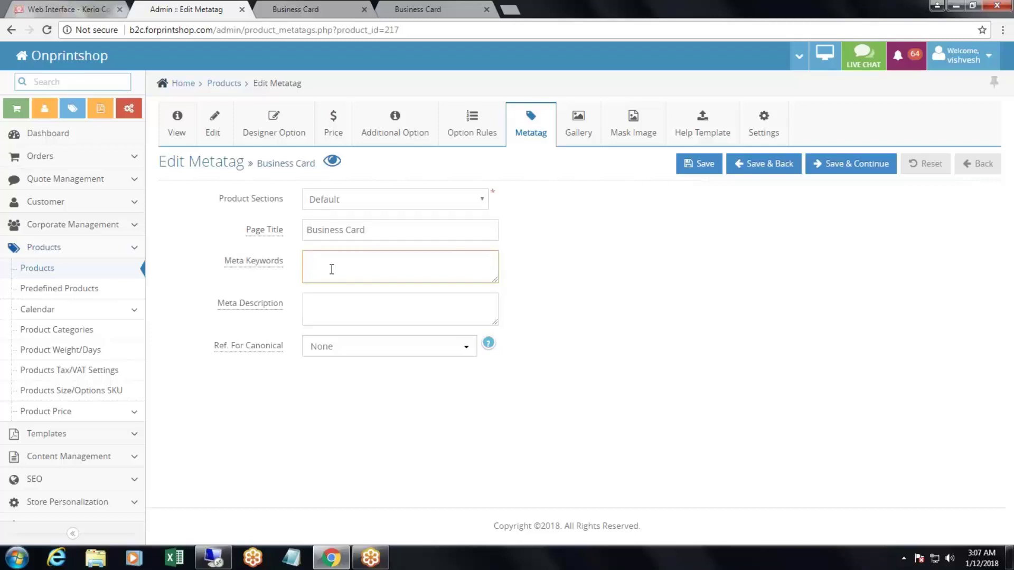
drag(294, 265, 199, 262)
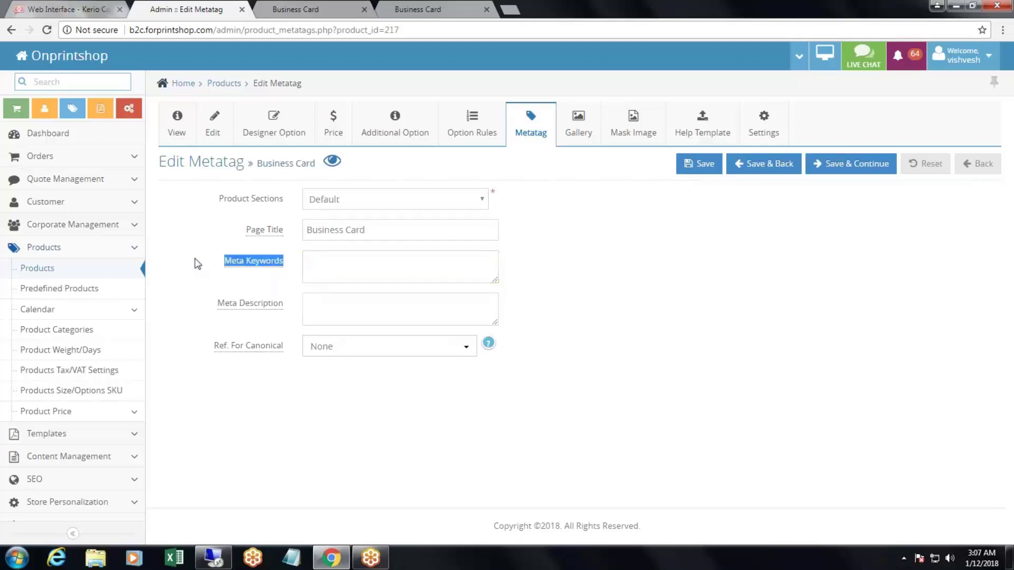
drag(214, 311, 299, 311)
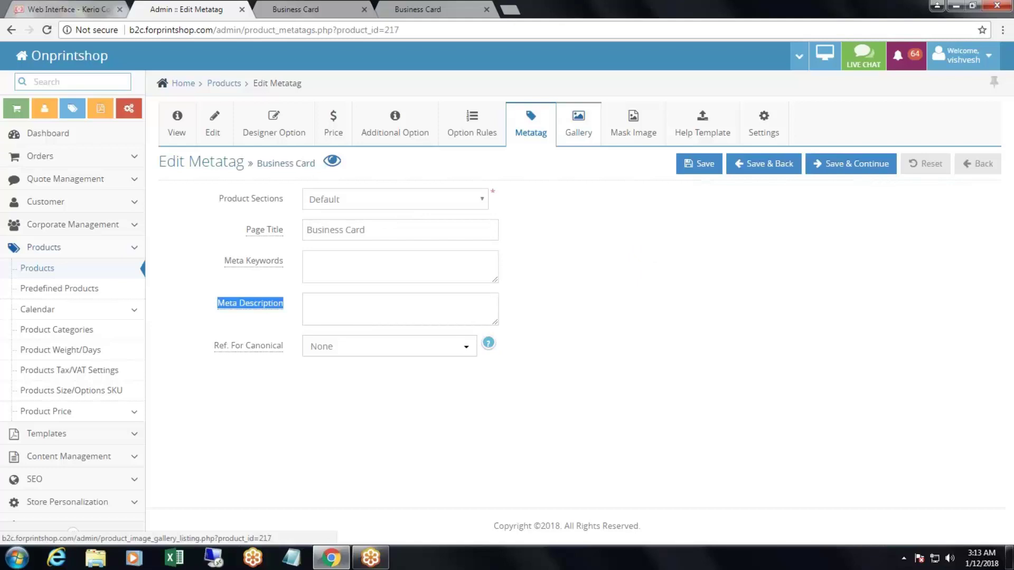
click(578, 124)
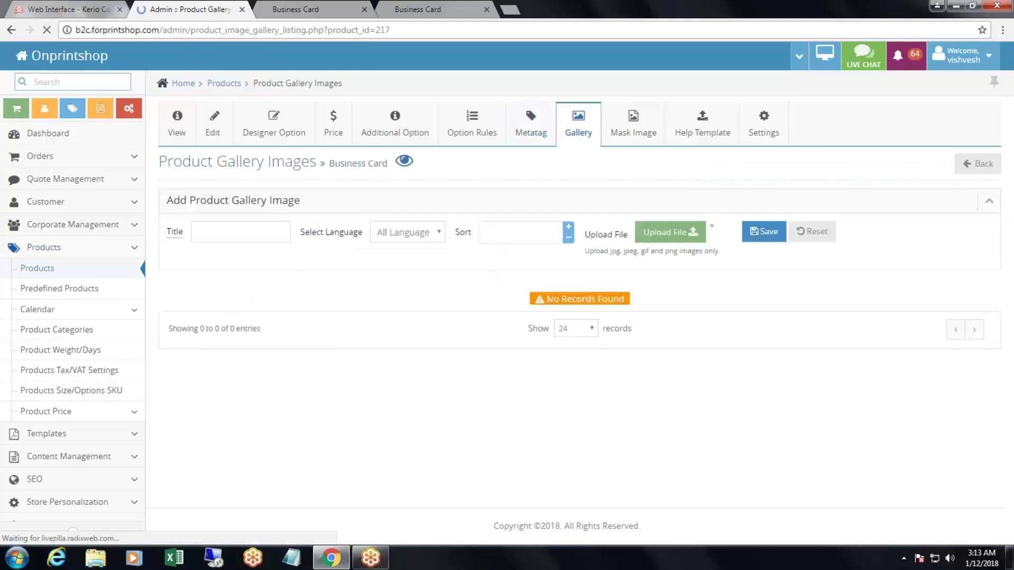
click(420, 10)
scroll(521, 272, up, 2)
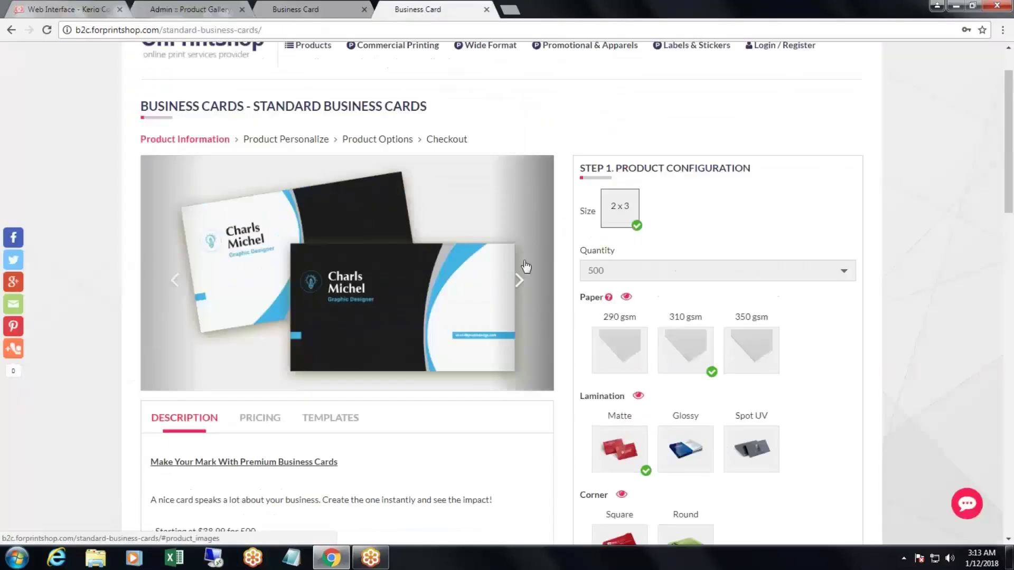
click(519, 284)
click(519, 284)
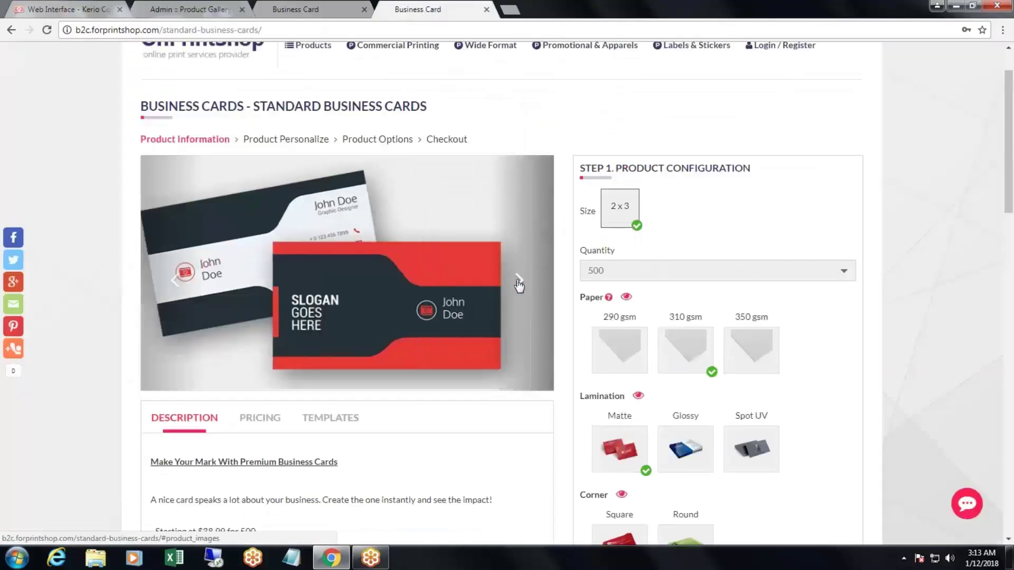
click(519, 284)
click(519, 284)
click(519, 283)
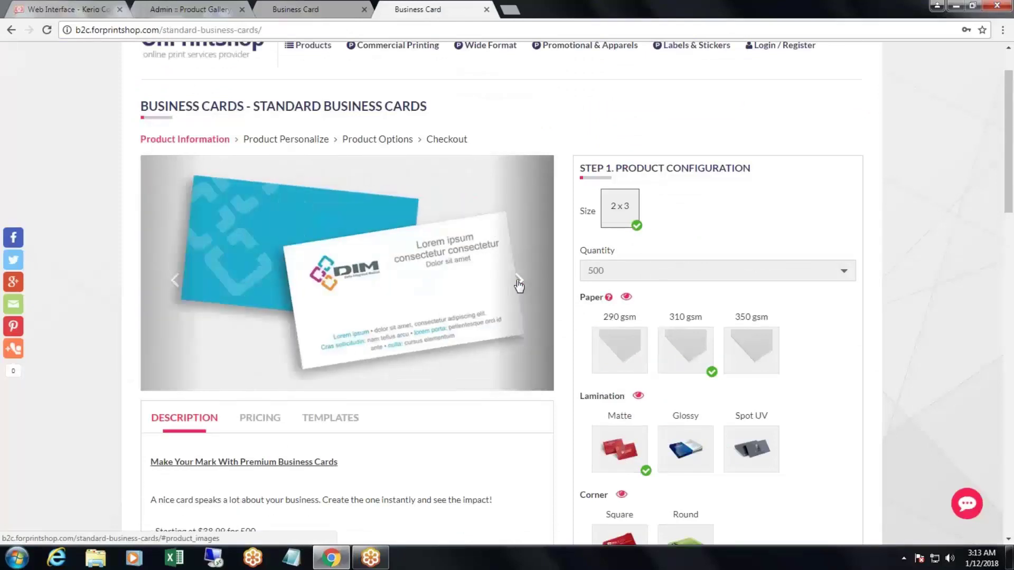
click(519, 284)
click(519, 283)
click(519, 284)
click(520, 284)
scroll(328, 184, up, 2)
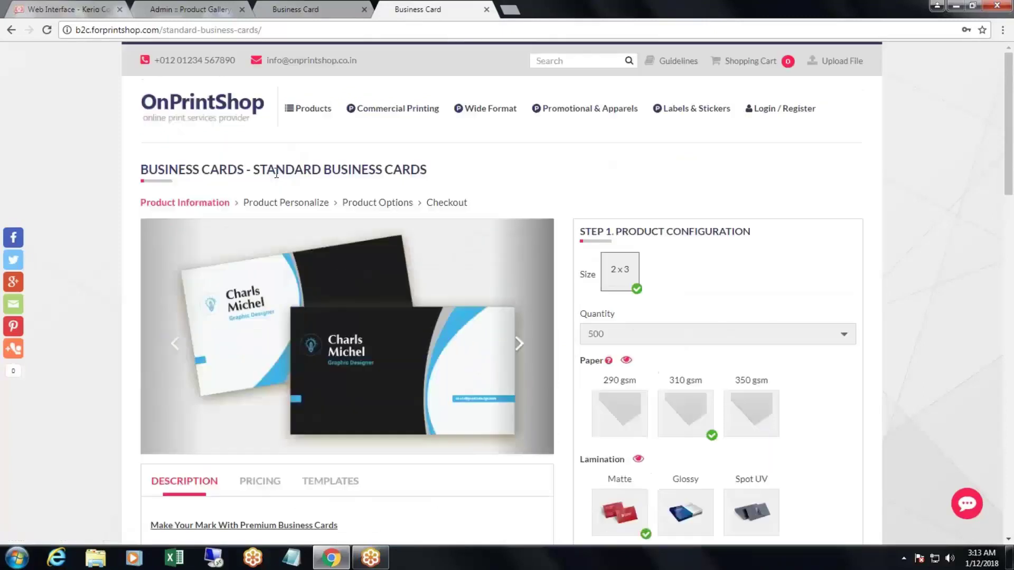
drag(260, 170, 458, 200)
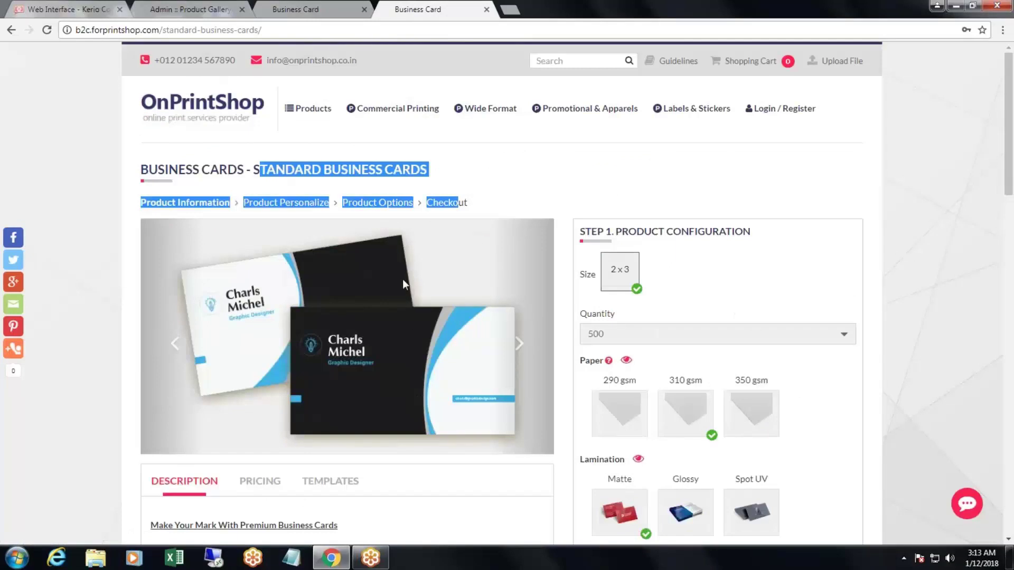
click(181, 7)
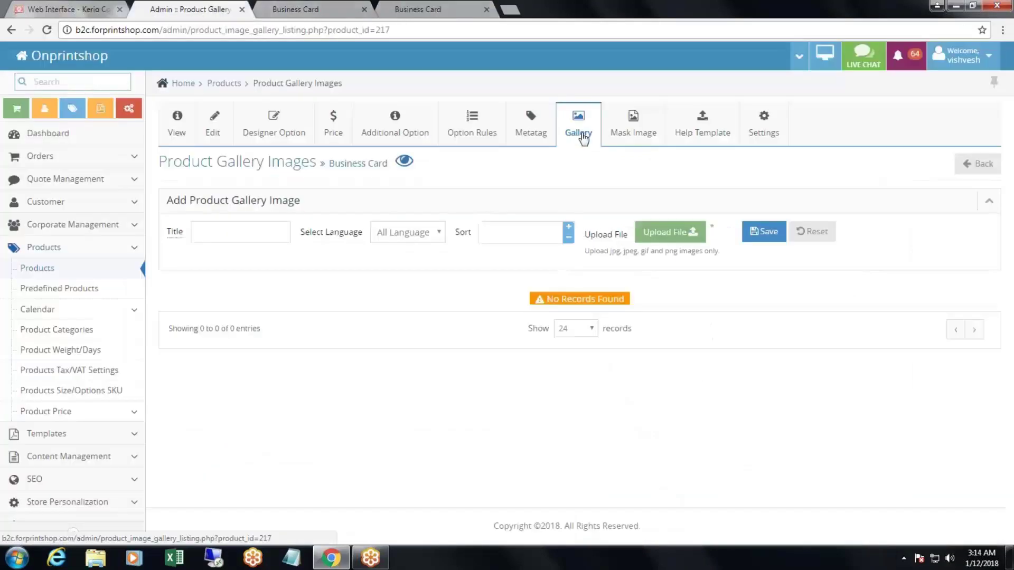
Step: Upload the blue business card image and the business-card_1 image to the gallery
click(693, 232)
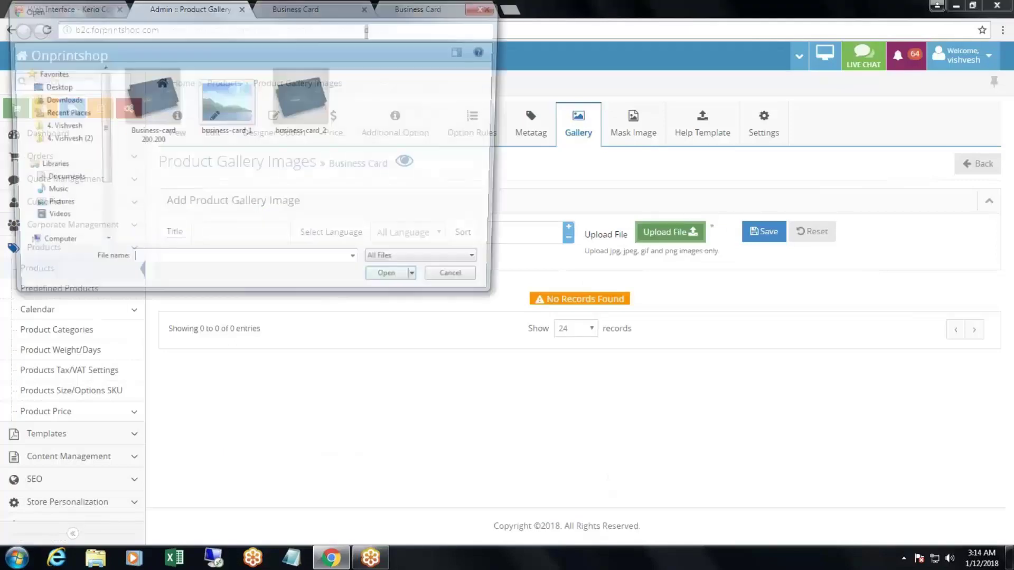
double_click(280, 106)
click(858, 233)
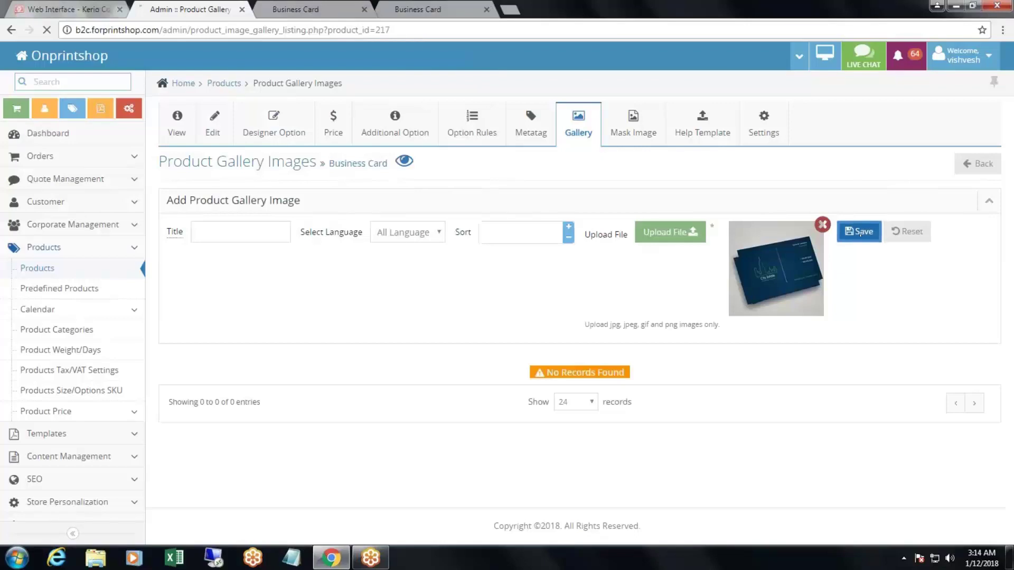
click(692, 230)
double_click(226, 103)
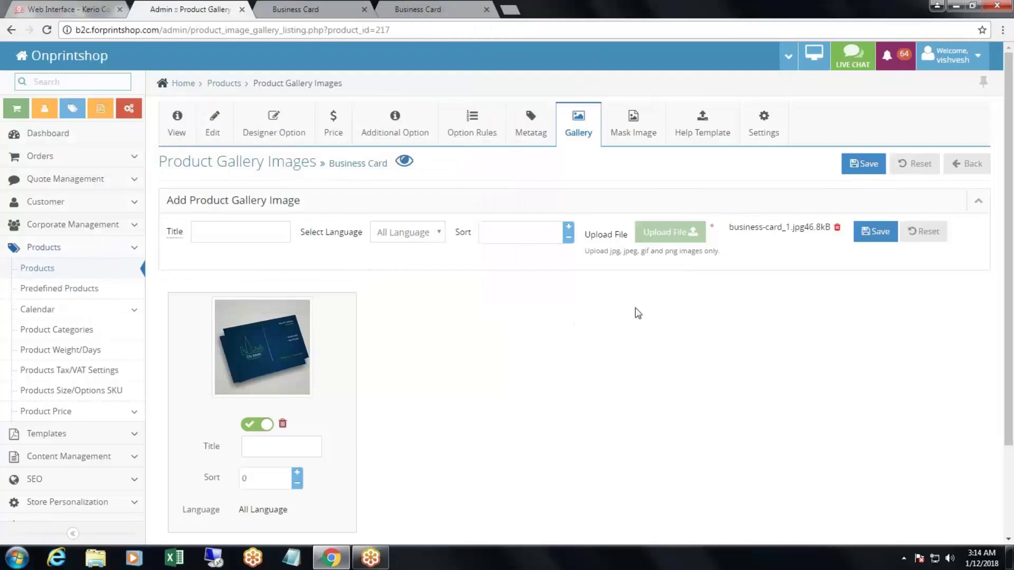
click(859, 231)
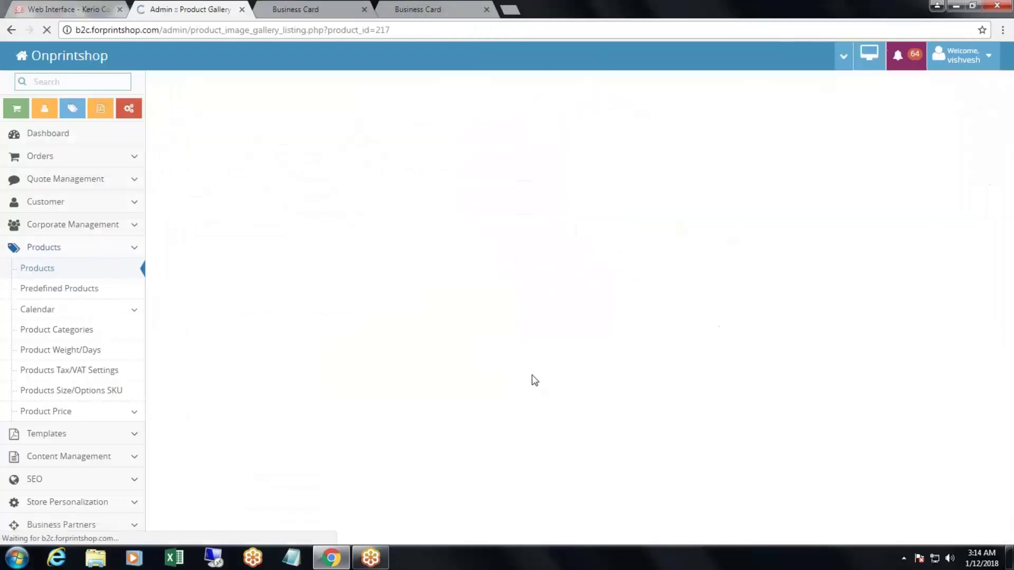
Step: Title the images Image 1 and Image 2, set sort orders 1 and 2, and save
scroll(233, 419, down, 1)
text(Image 1)
key(Tab)
text(Image)
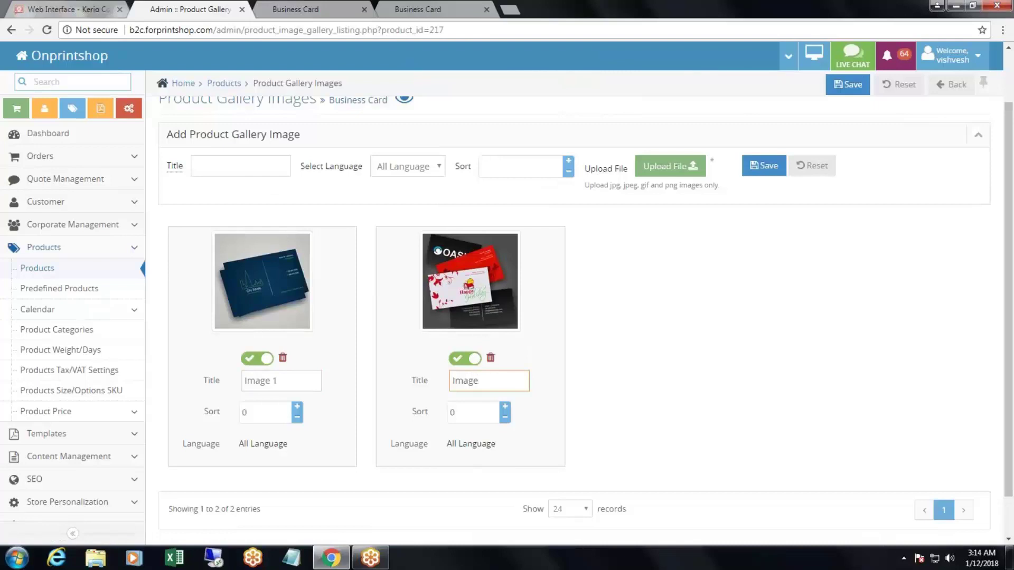
text( 2)
click(297, 410)
click(297, 409)
click(297, 418)
double_click(505, 408)
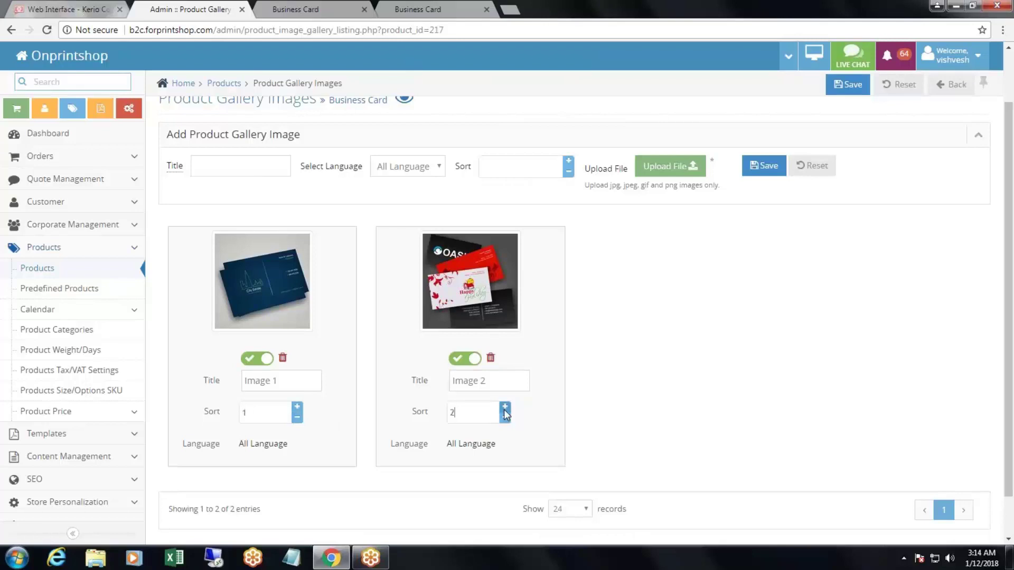
click(849, 85)
Step: Reload the storefront Business Card page to pick up the new gallery images
key(ctrl+Tab)
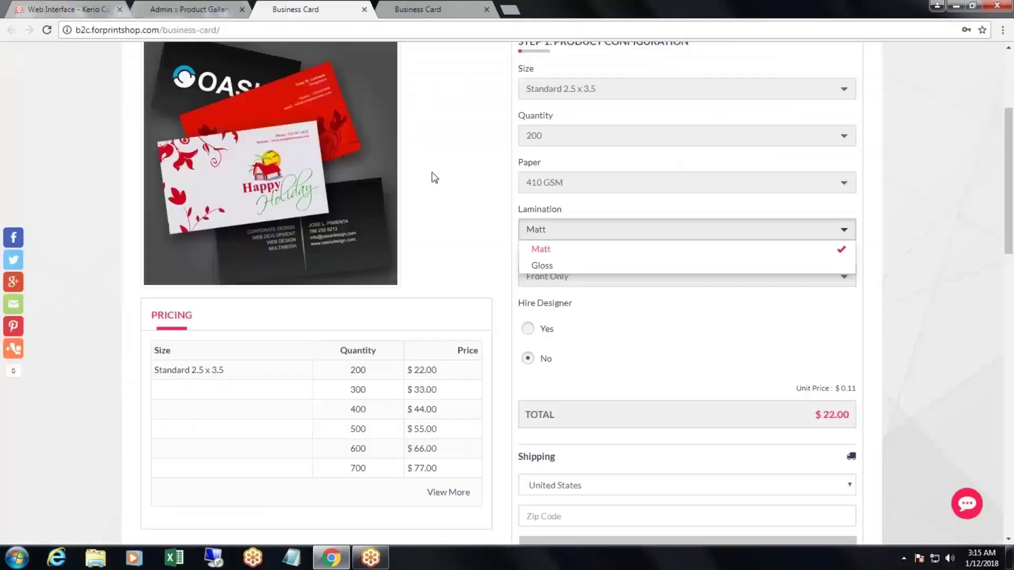
scroll(474, 175, up, 2)
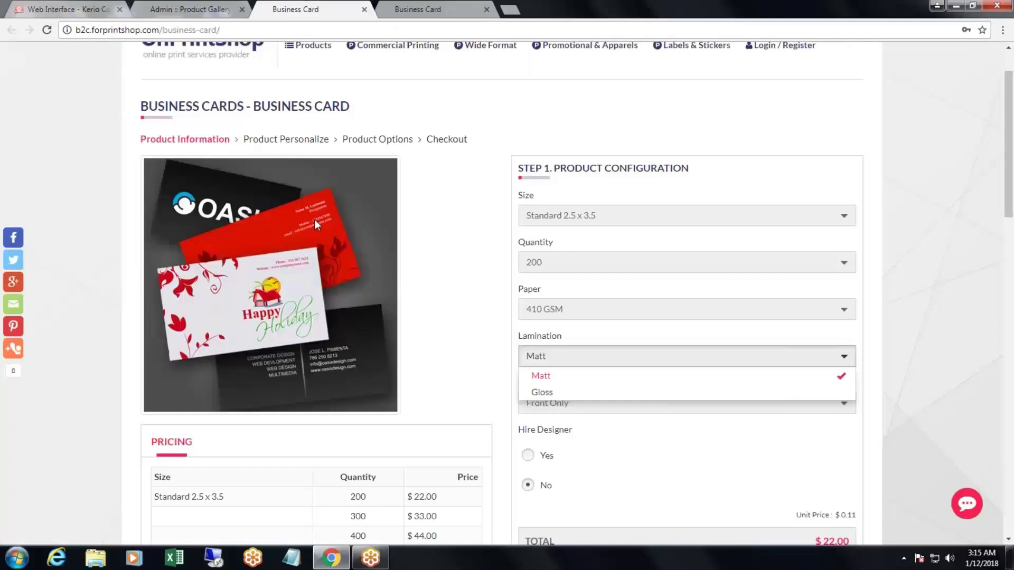
key(F5)
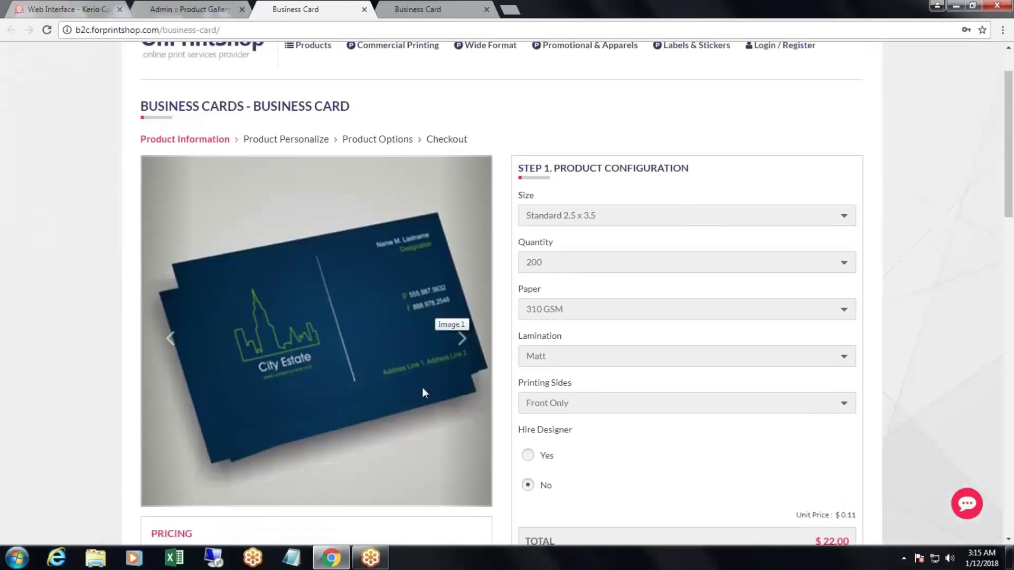
Step: Cycle the carousel through Image 1 and Image 2, then return to the admin gallery page
click(461, 338)
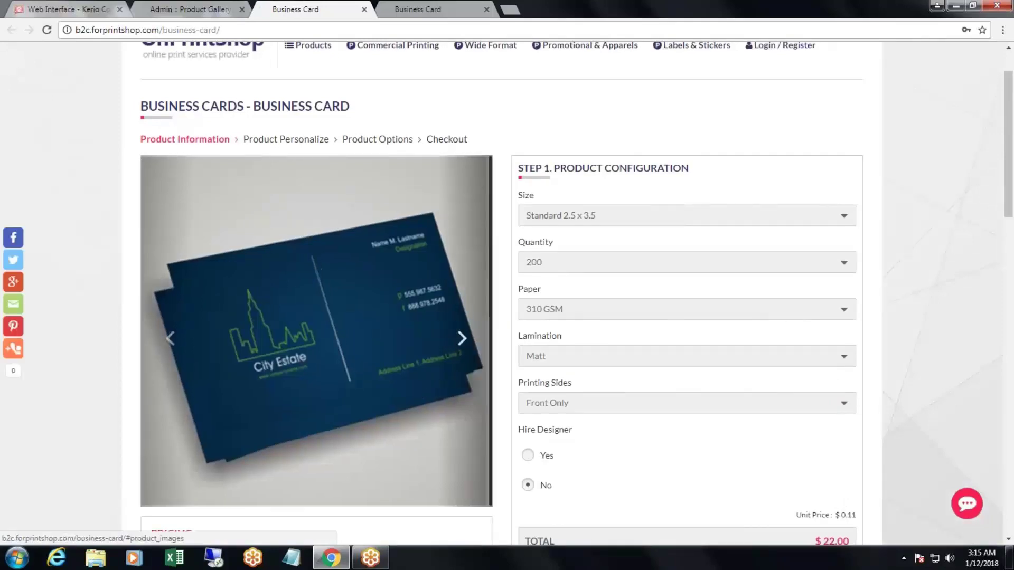
click(461, 338)
scroll(461, 338, down, 1)
scroll(462, 299, down, 1)
click(461, 286)
click(461, 286)
click(461, 286)
click(461, 286)
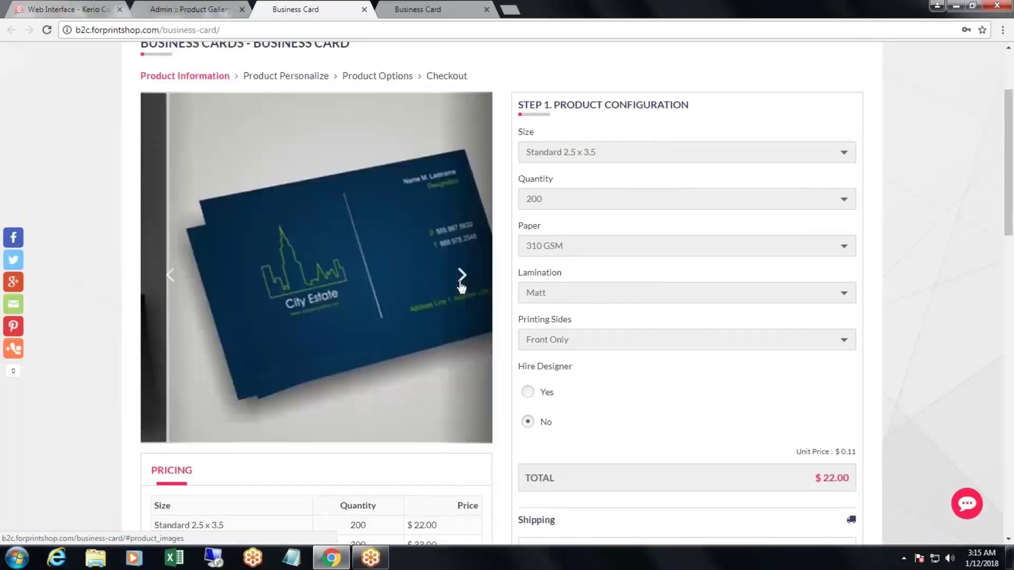
click(169, 10)
scroll(605, 291, up, 2)
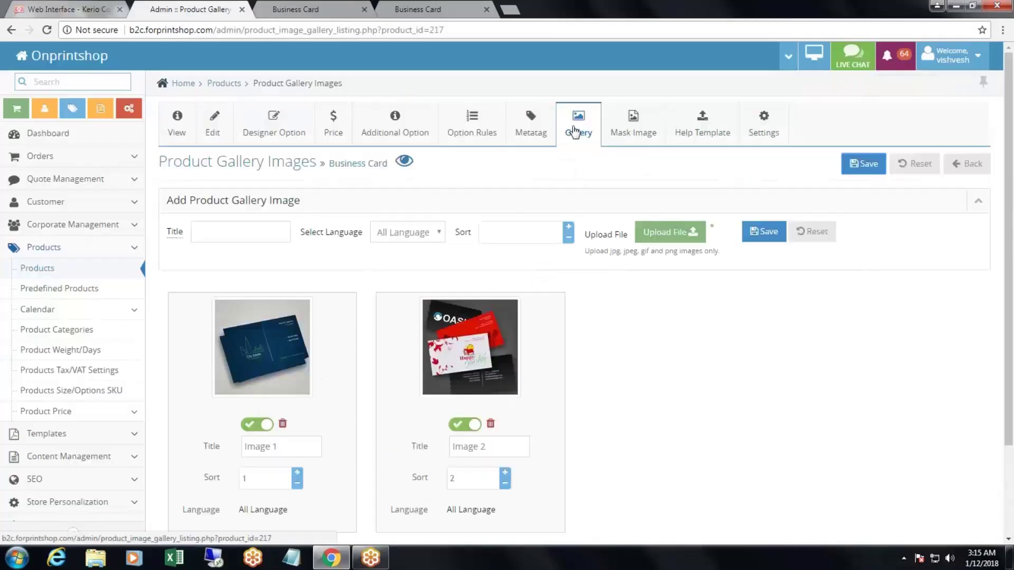